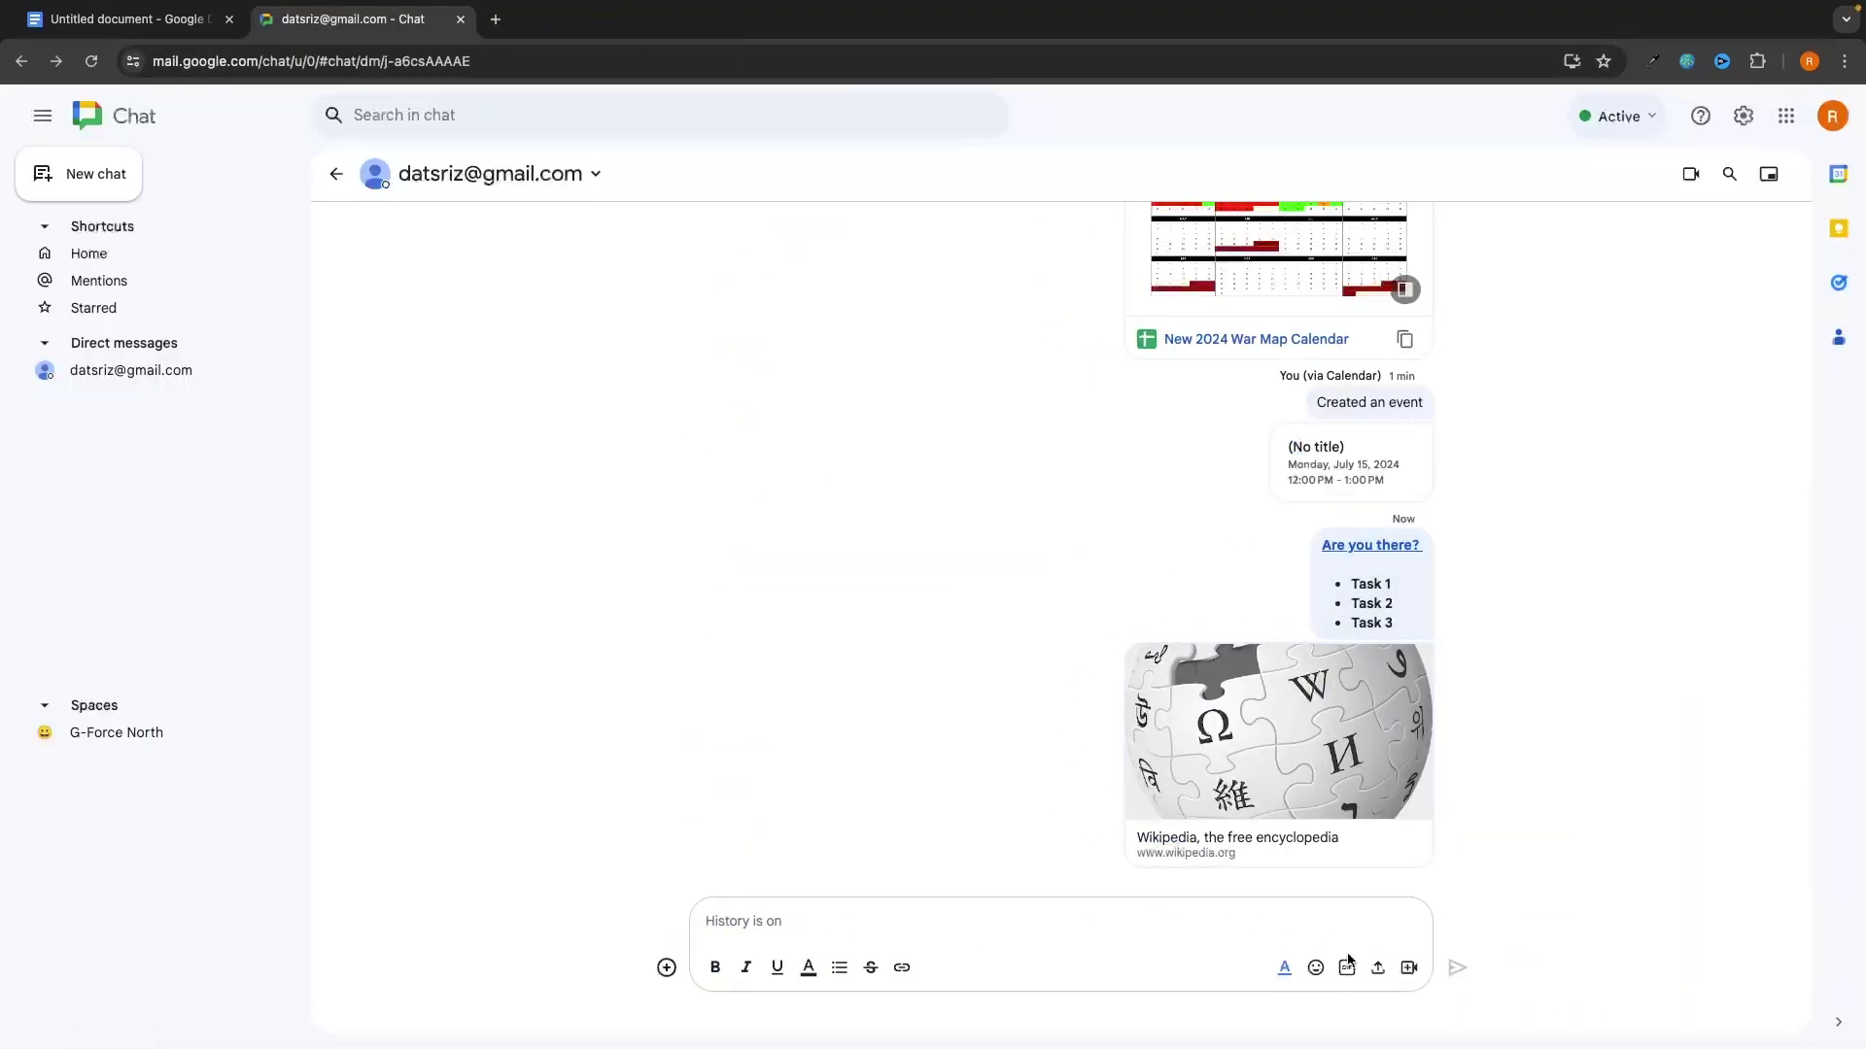
Step: Send a row of five face emojis: heart-eyes, kissing, blowing-kiss, laughing and kissing closed-eyes
{"action": "left_click", "coordinate": [1316, 968]}
{"action": "left_click", "coordinate": [1230, 846]}
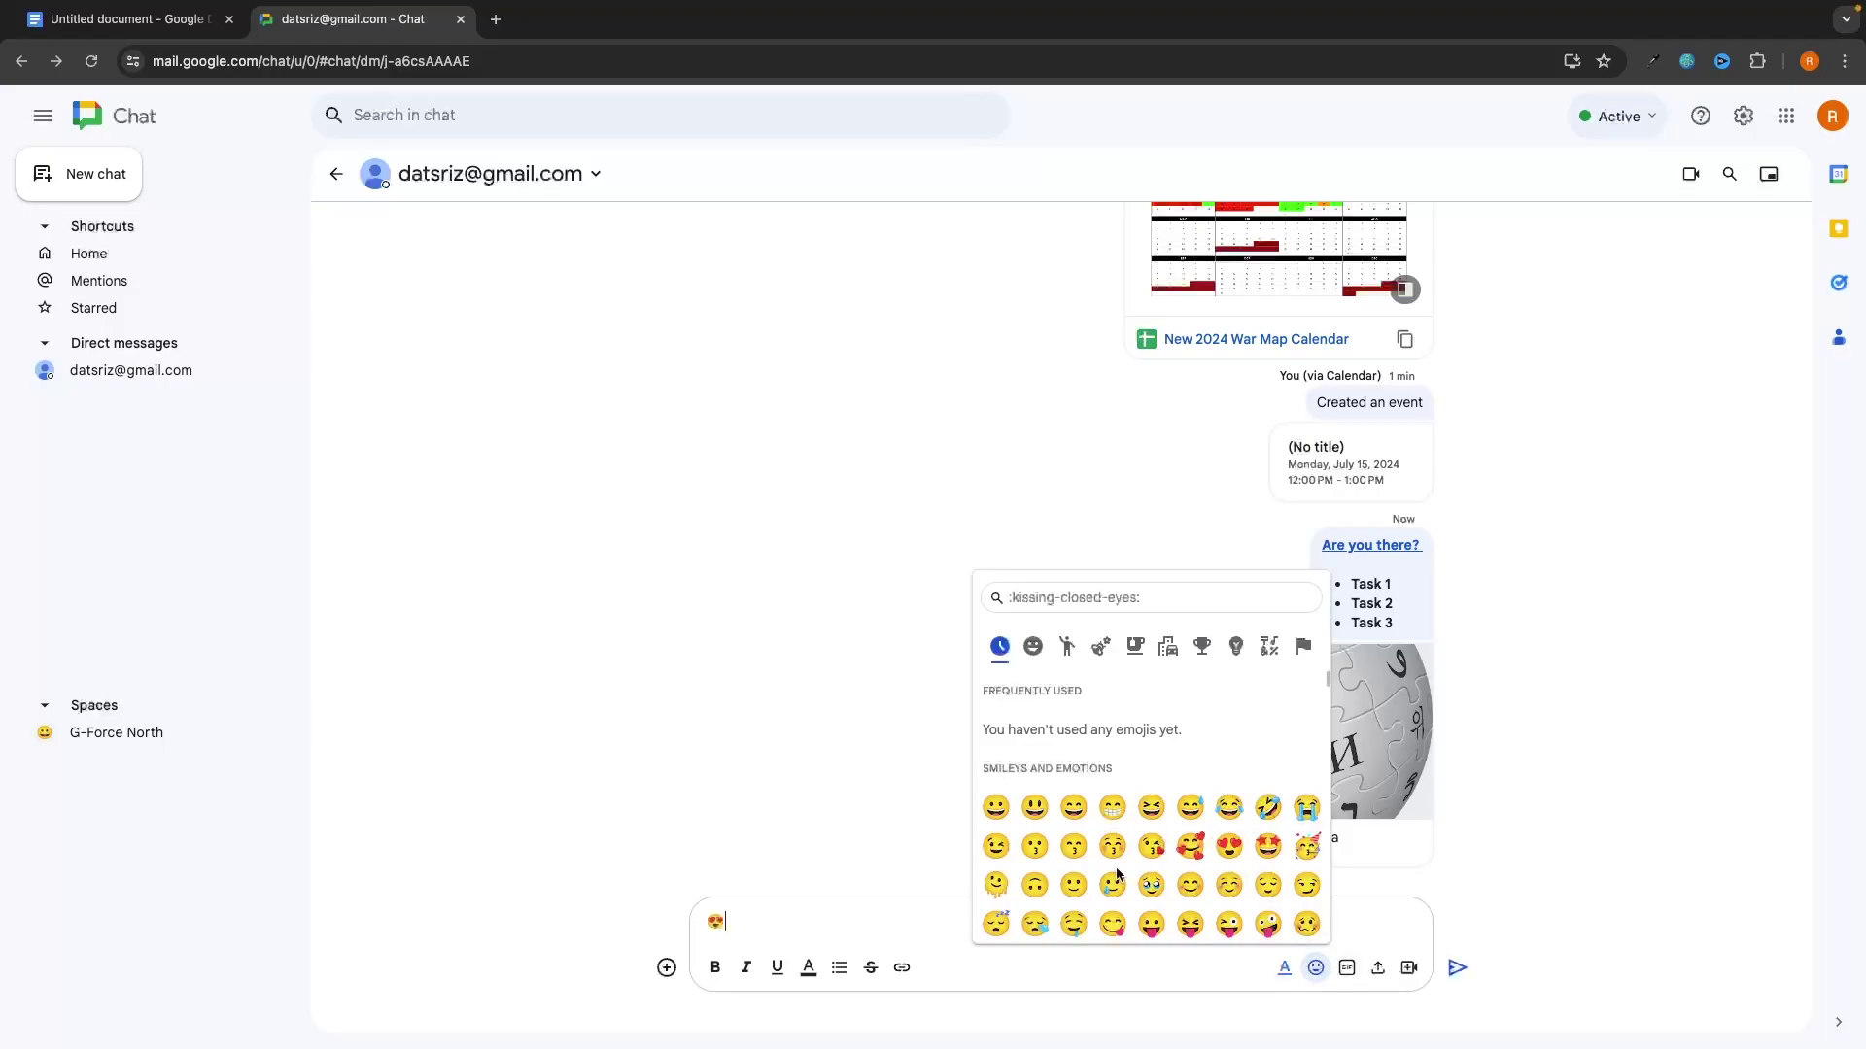
{"action": "left_click", "coordinate": [1073, 847]}
{"action": "left_click", "coordinate": [1151, 847]}
{"action": "left_click", "coordinate": [1152, 808]}
{"action": "left_click", "coordinate": [1112, 847]}
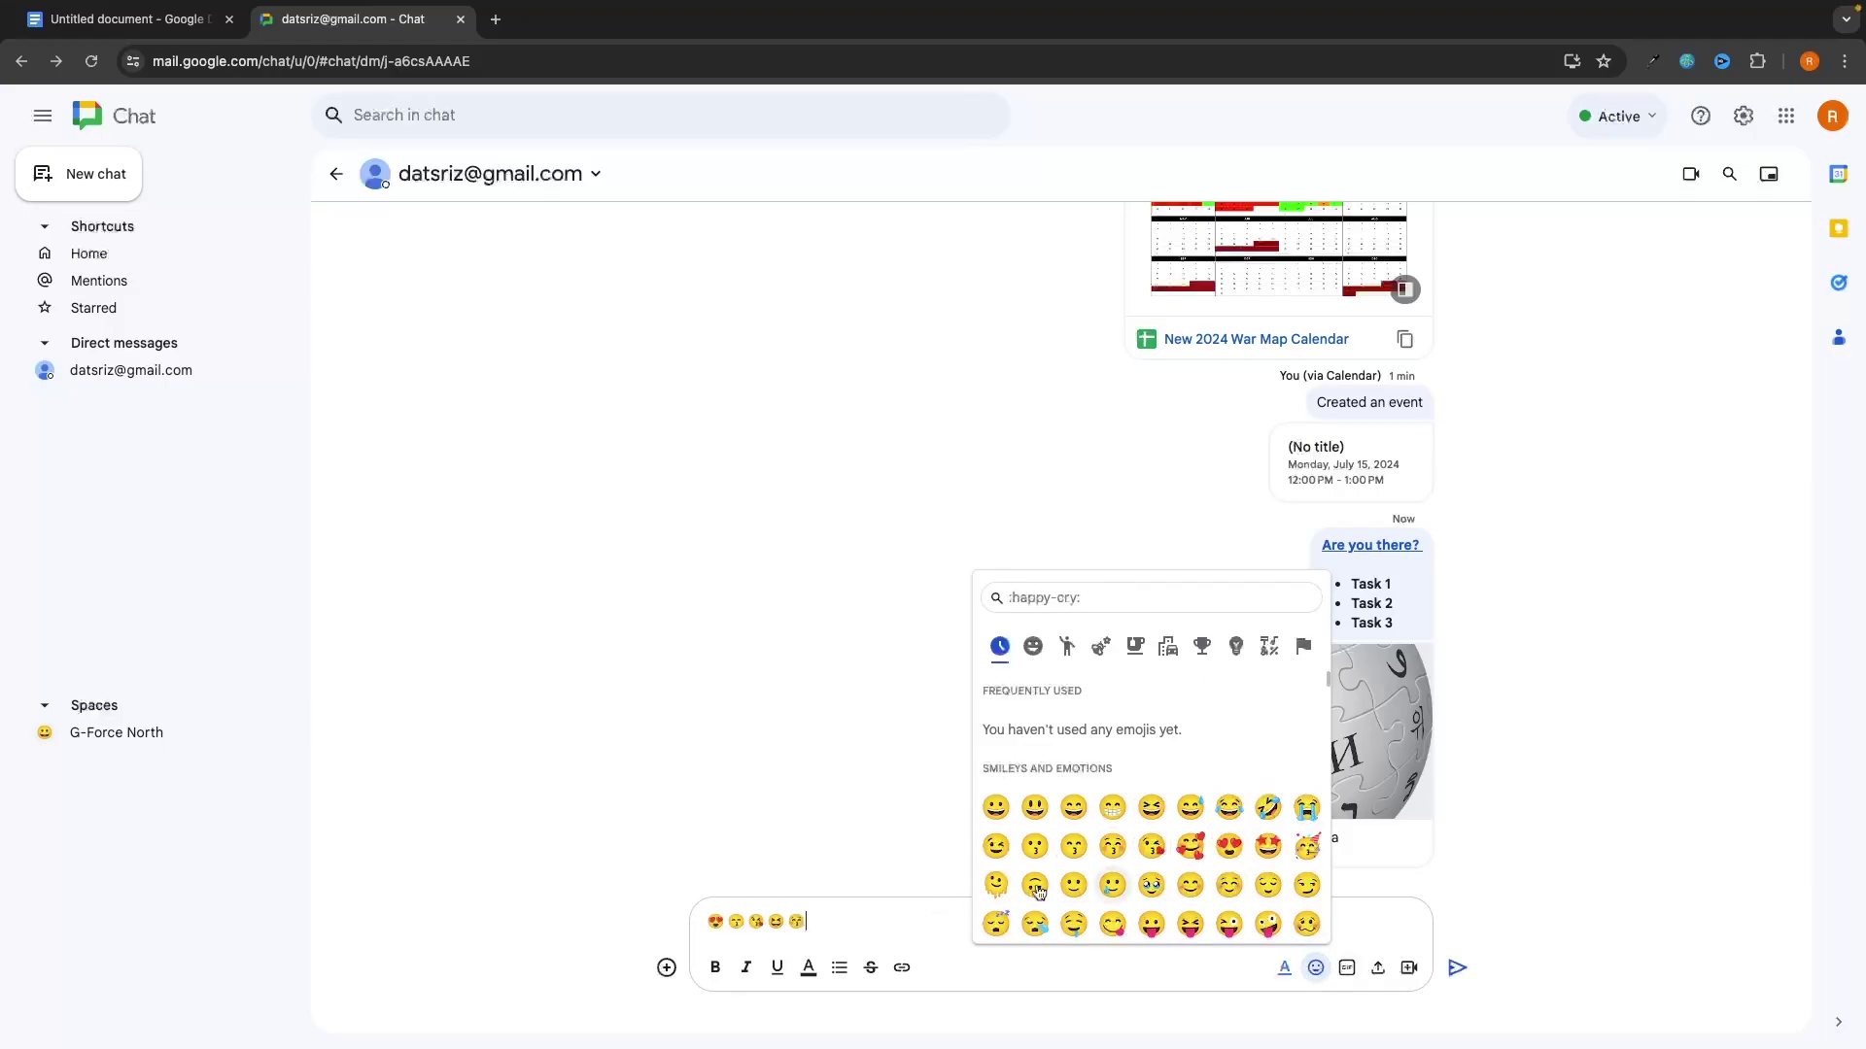
{"action": "left_click", "coordinate": [913, 913]}
{"action": "key", "text": "Return"}
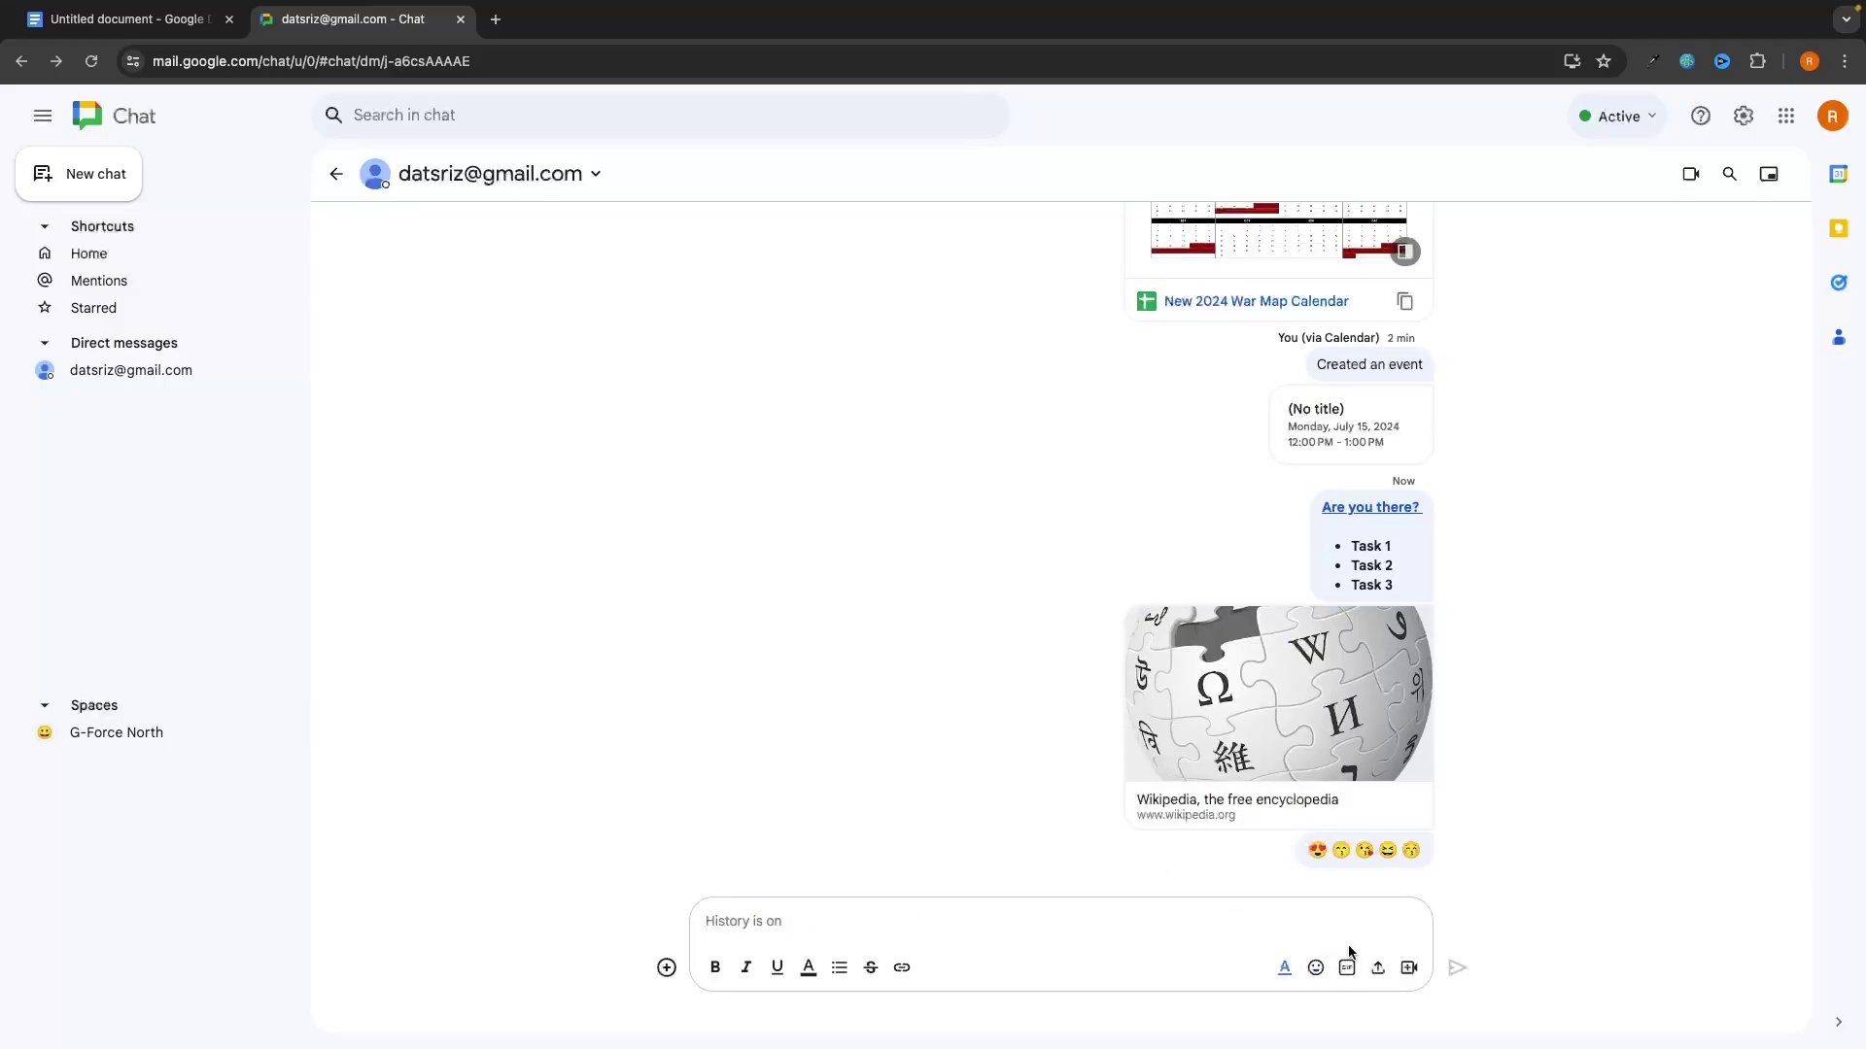
Step: Send the Dani Carvajal Football GIF from the trending GIFs
{"action": "left_click", "coordinate": [1346, 968]}
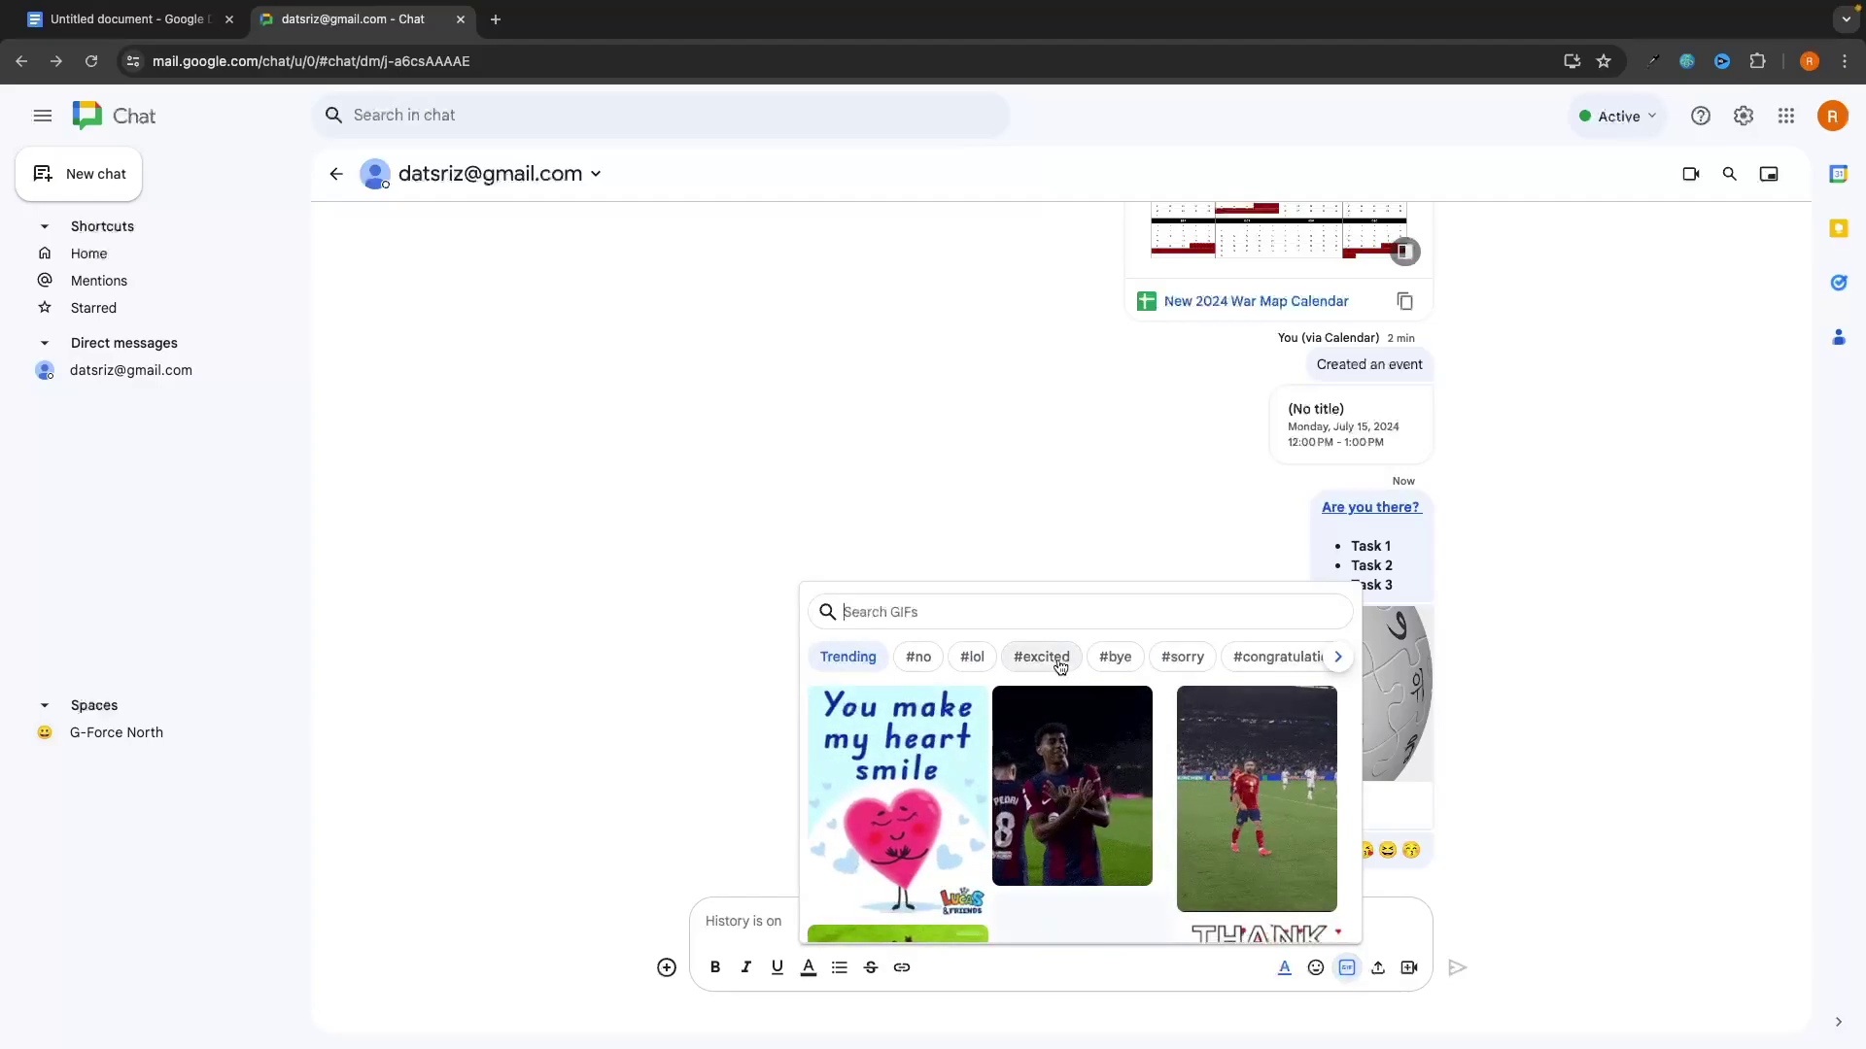
{"action": "left_click", "coordinate": [1254, 796]}
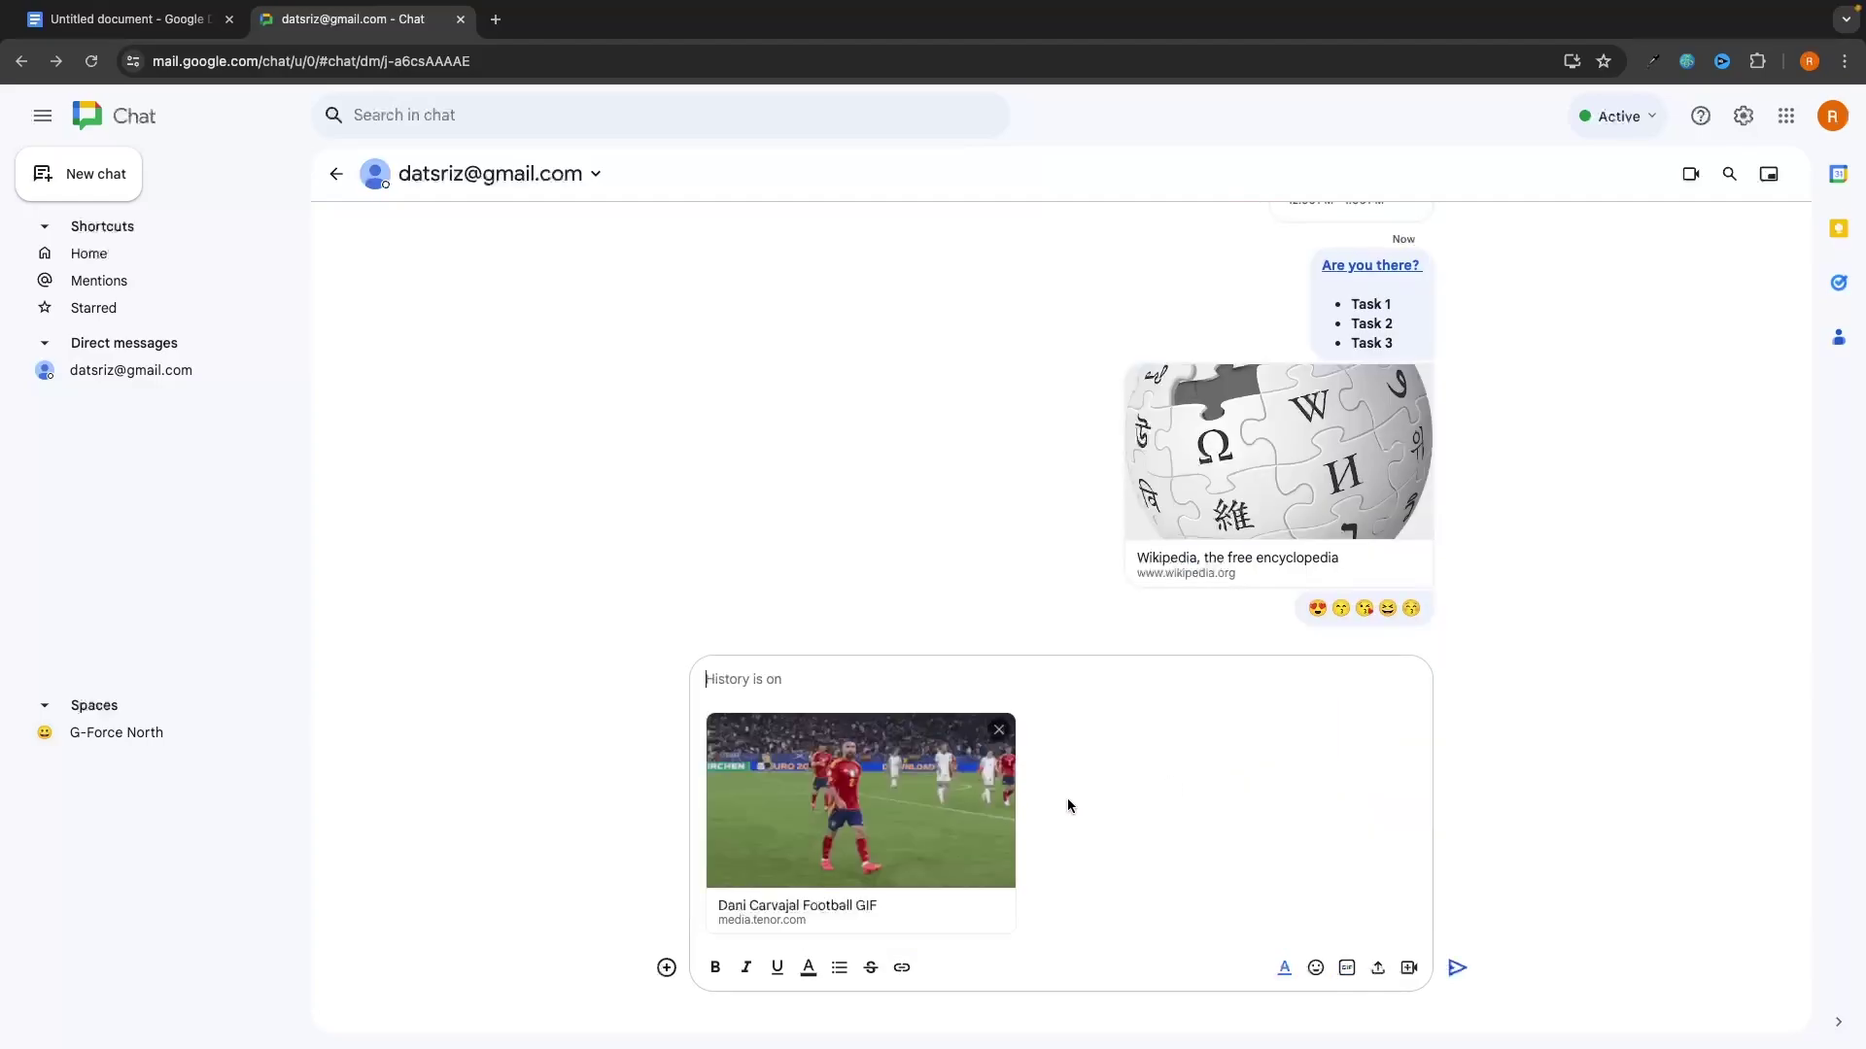
{"action": "key", "text": "Return"}
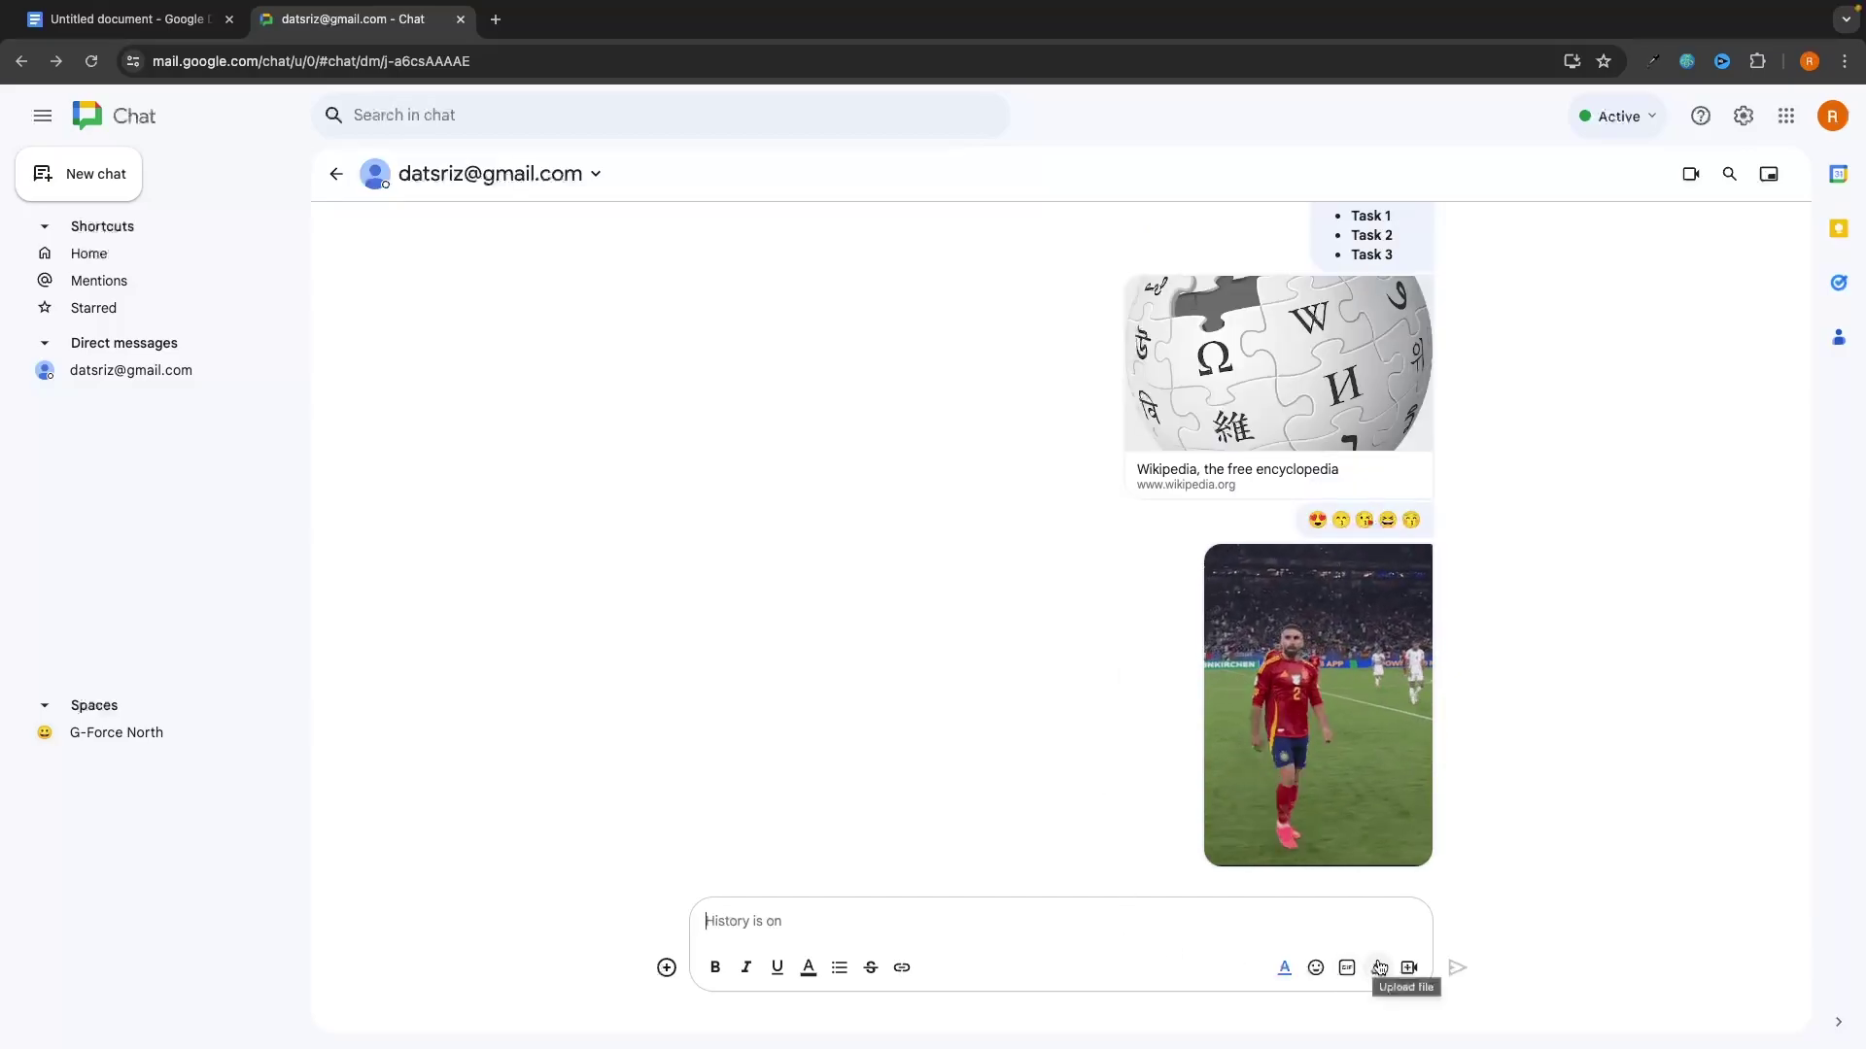
Step: Upload and send the photo IMG_1968.jpg from Downloads in the DM
{"action": "left_click", "coordinate": [1375, 969]}
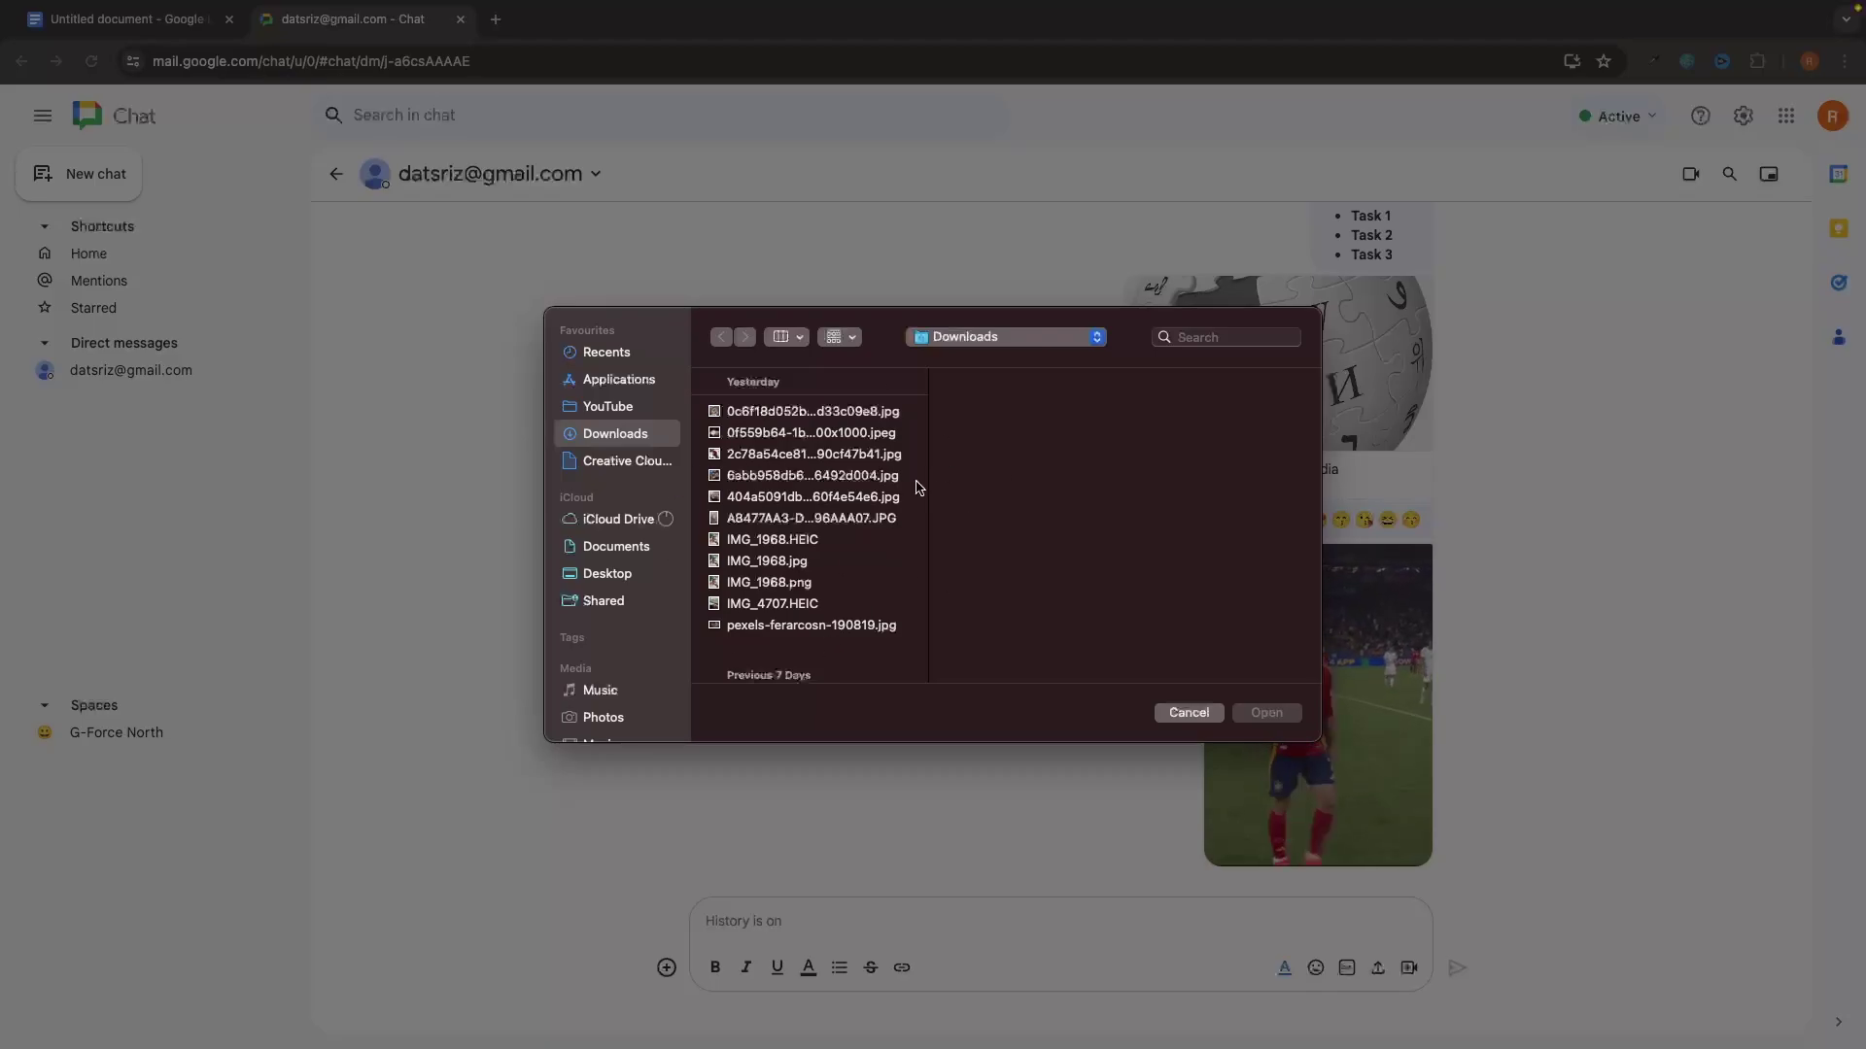
{"action": "left_click", "coordinate": [798, 560]}
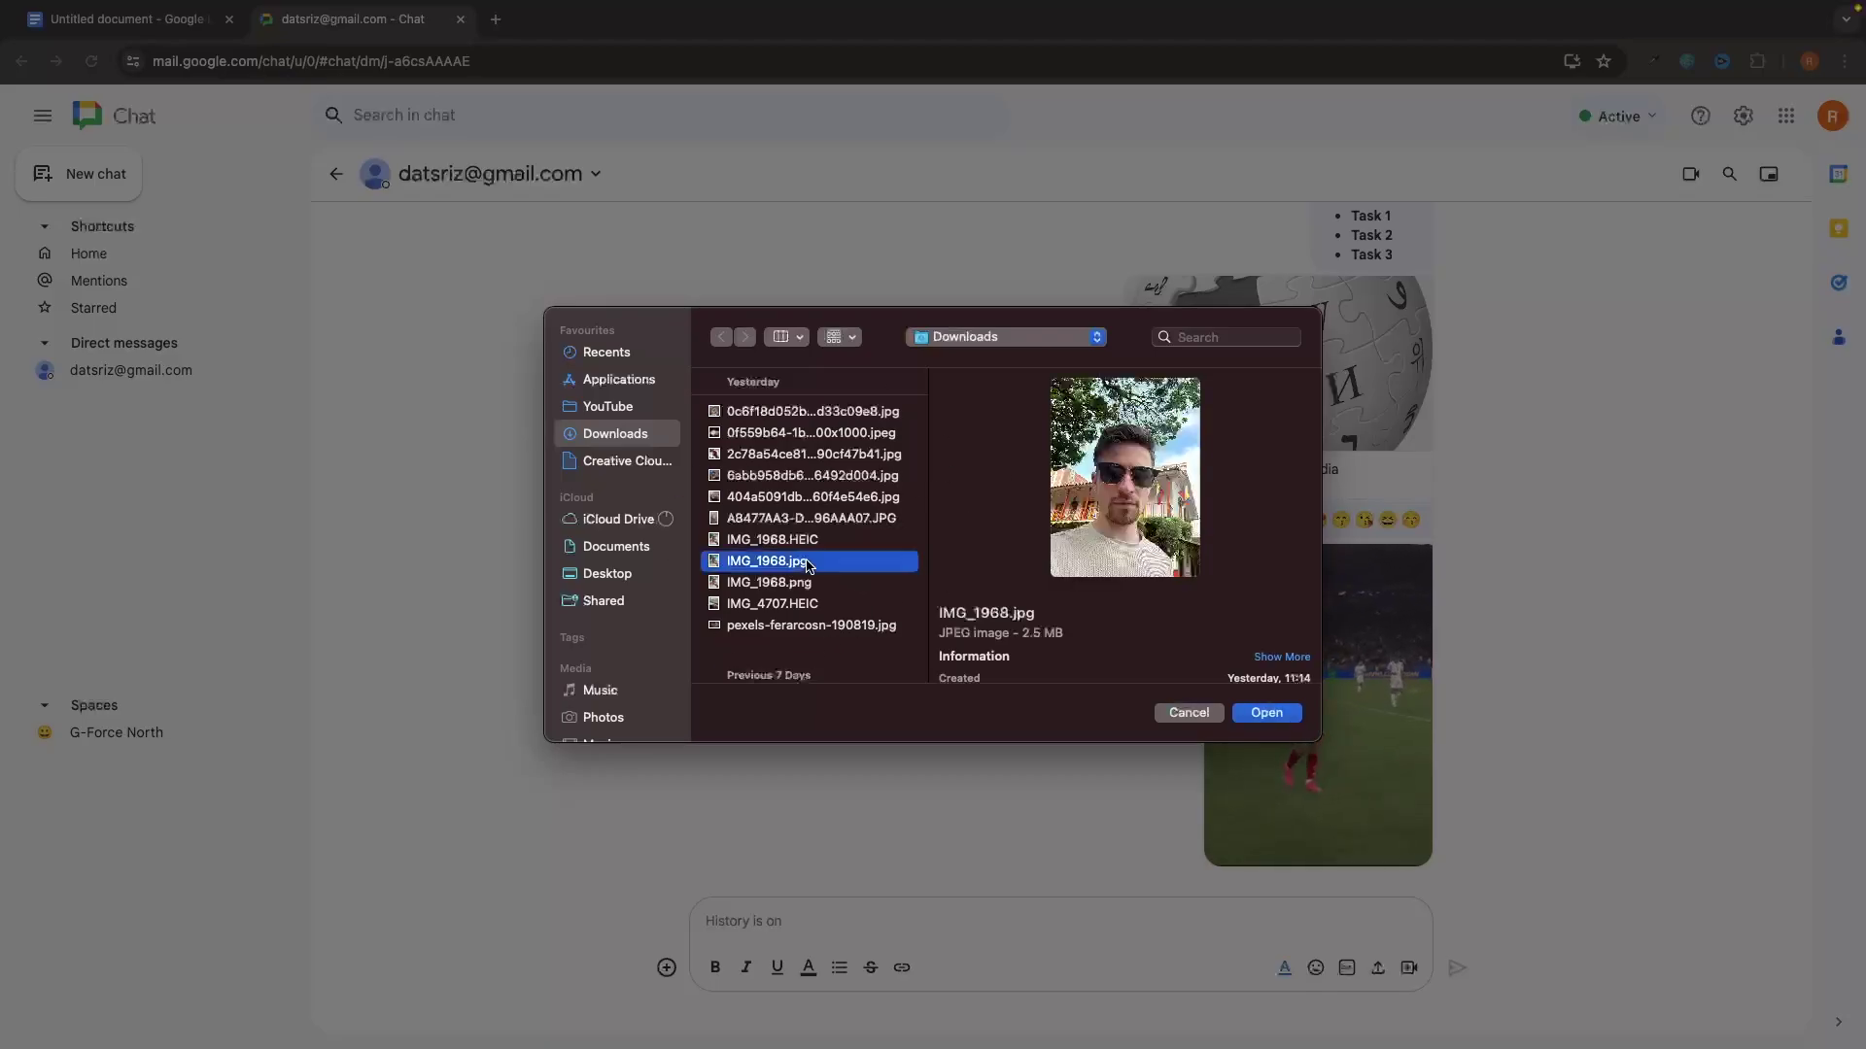
{"action": "key", "text": "Return"}
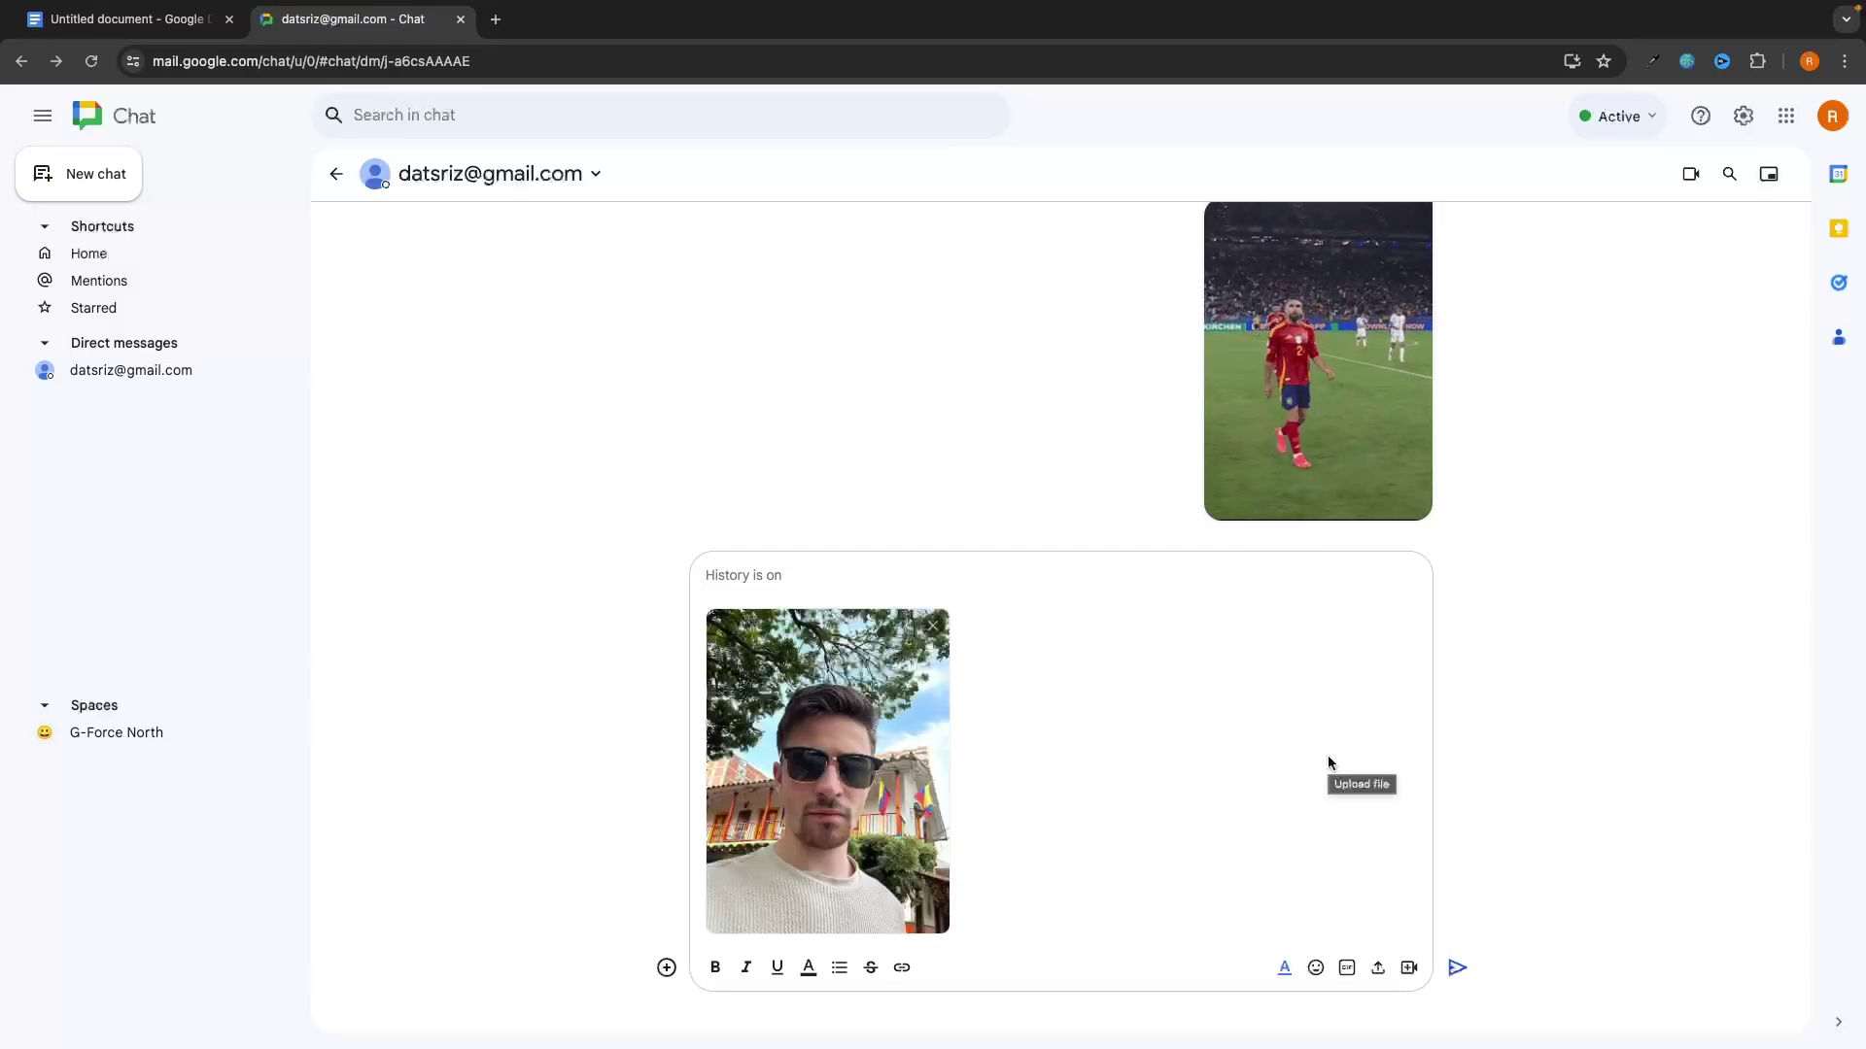
{"action": "key", "text": "Return"}
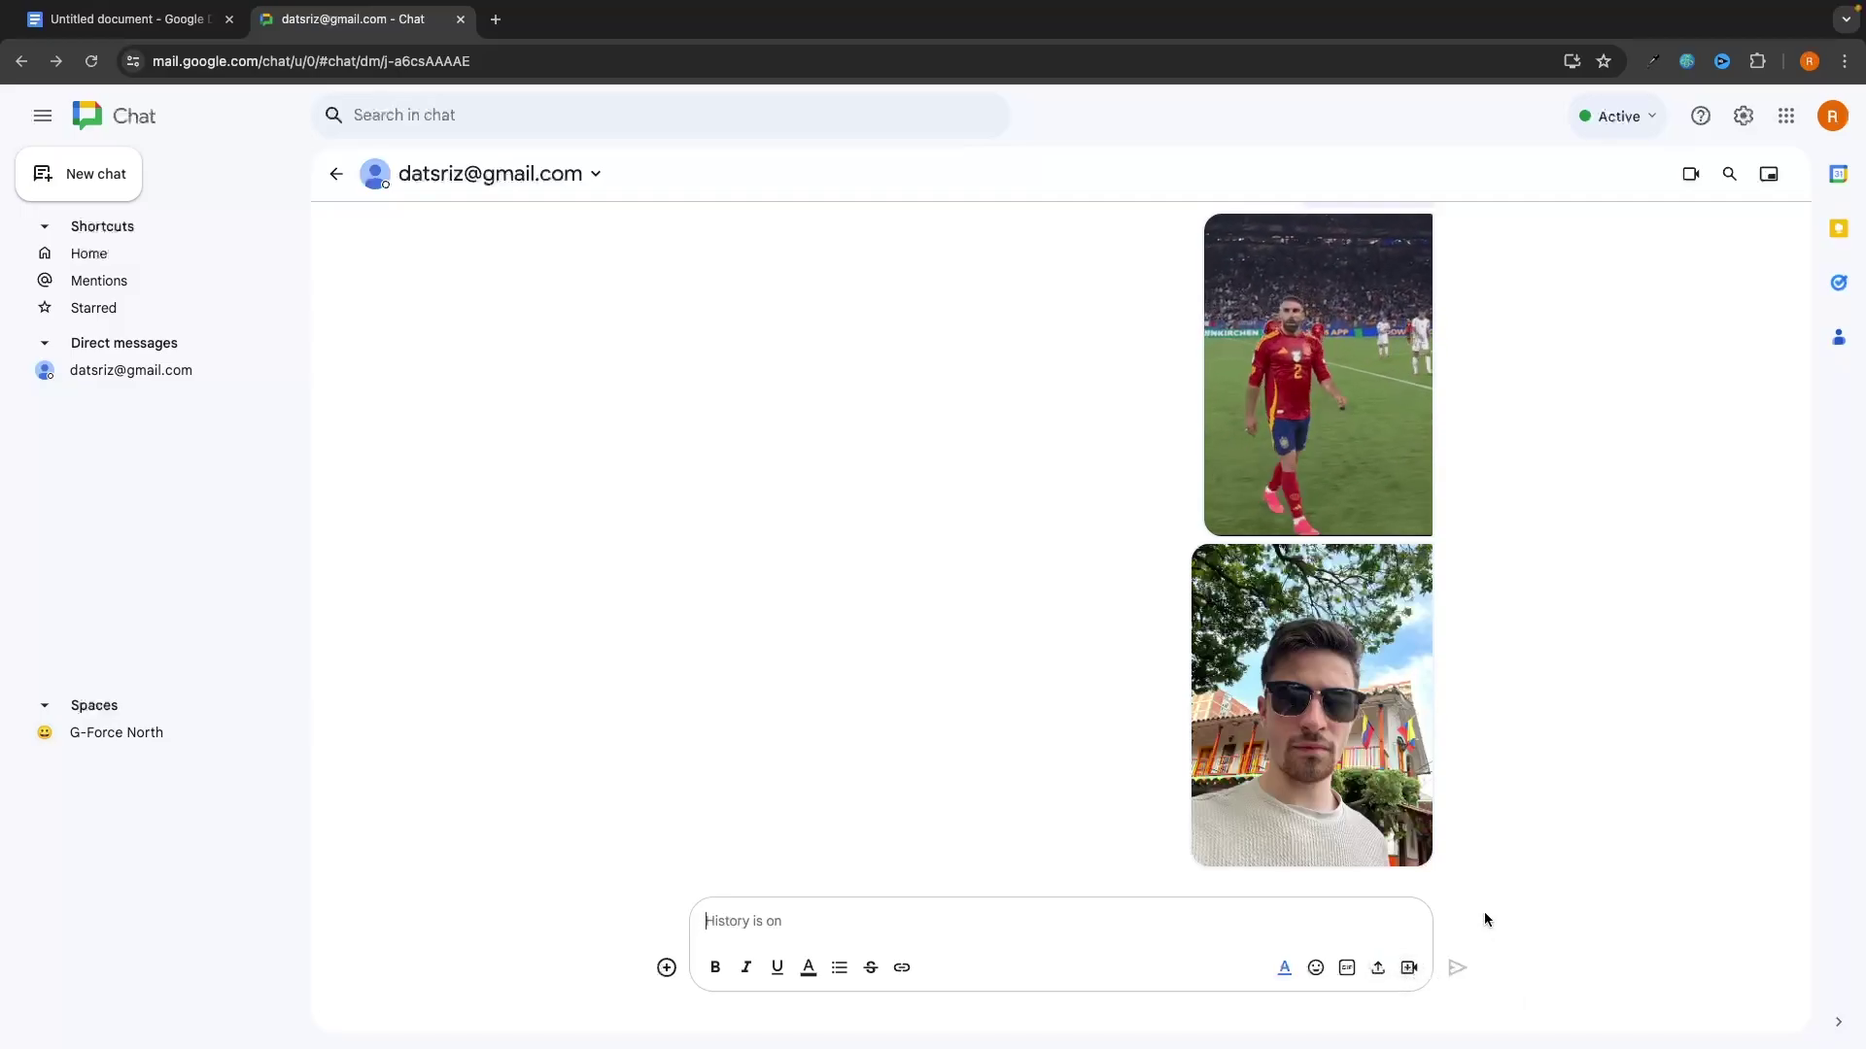
{"action": "left_click", "coordinate": [1409, 968]}
Step: Send a Google Meet meeting with the message 'Join this', open it briefly, then close Meet
{"action": "type", "text": "Join this"}
{"action": "key", "text": "Return"}
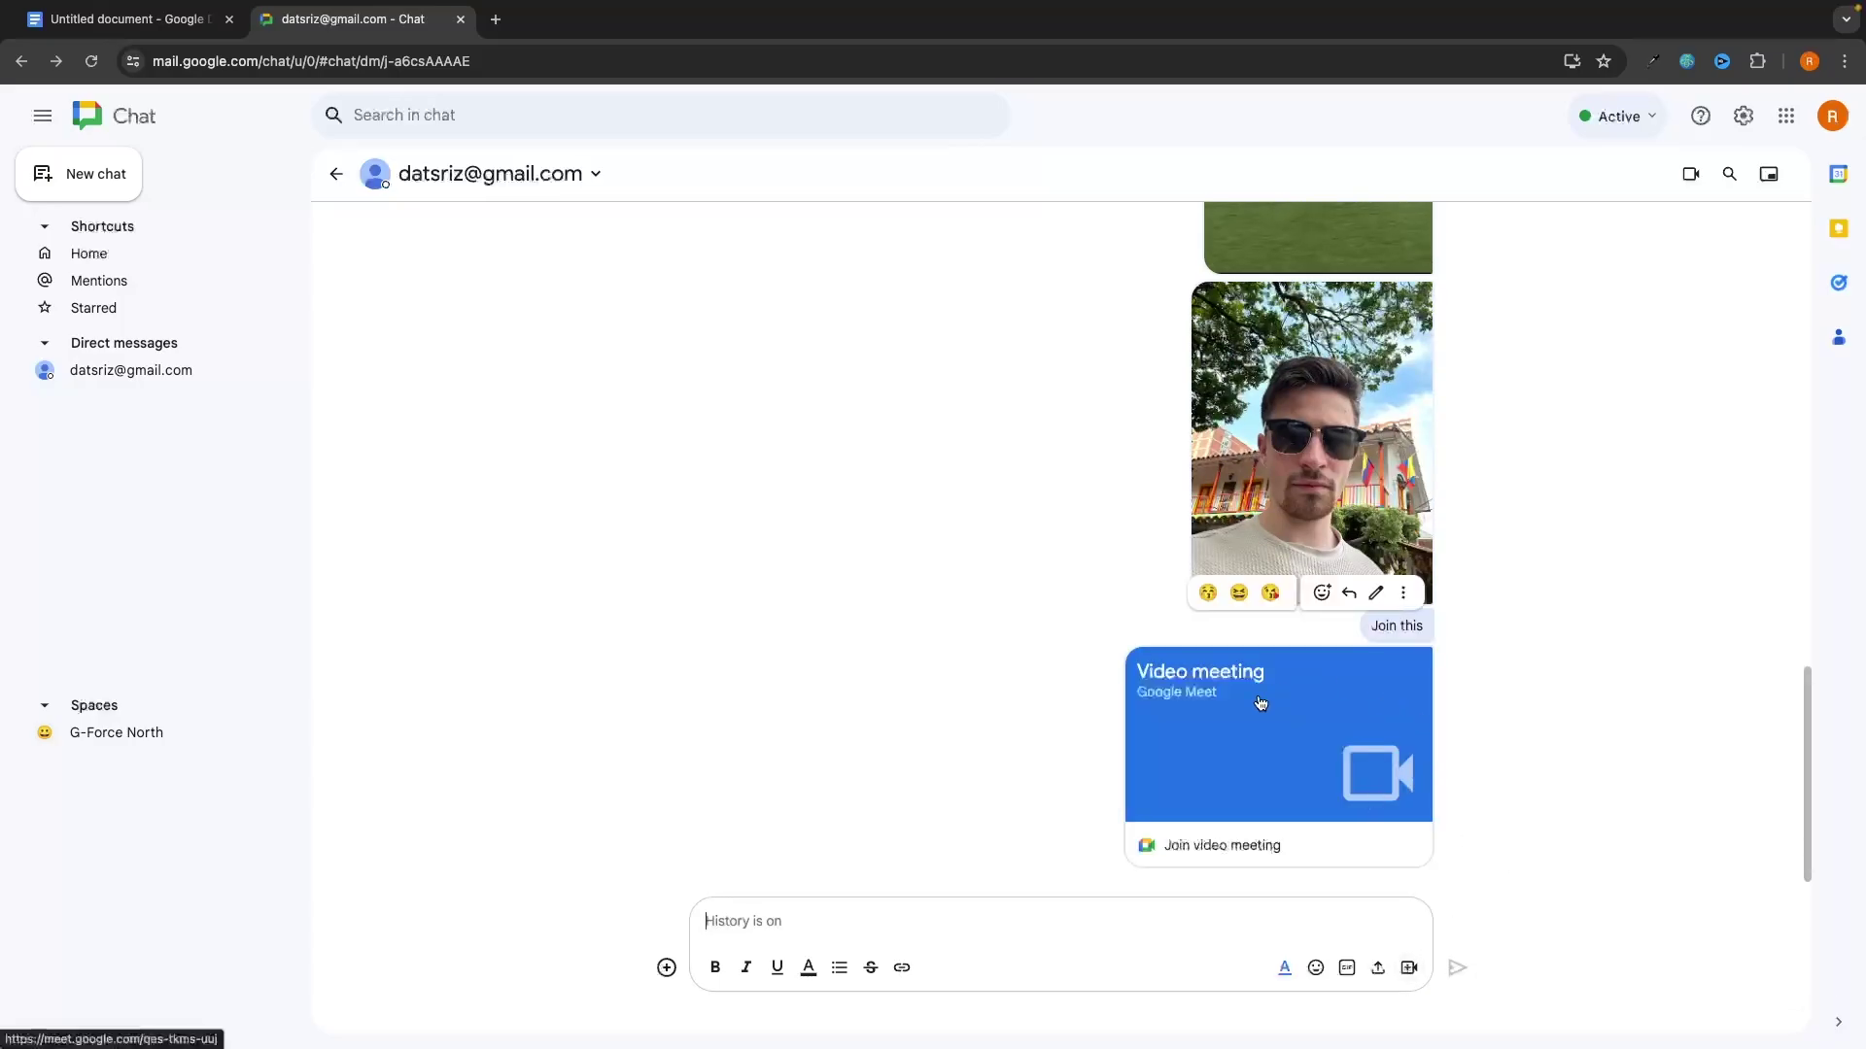
{"action": "left_click", "coordinate": [1277, 692]}
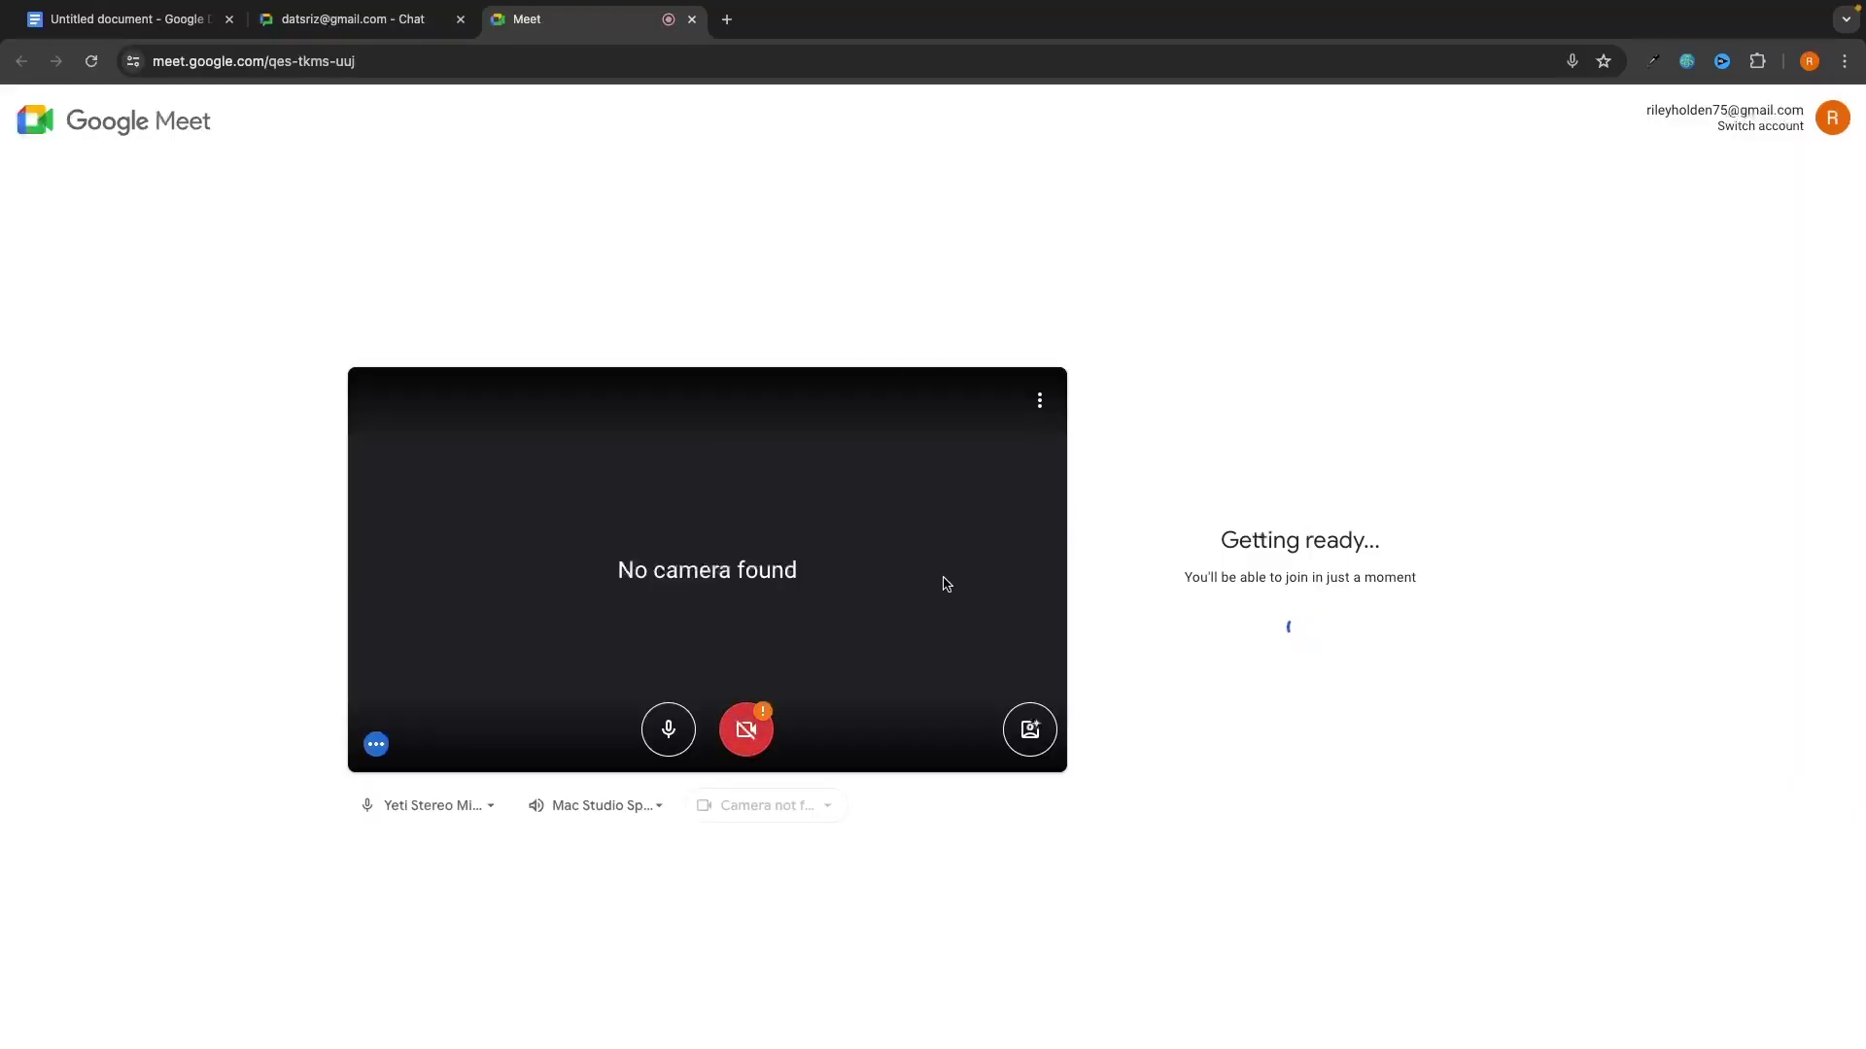
{"action": "key", "text": "super+w"}
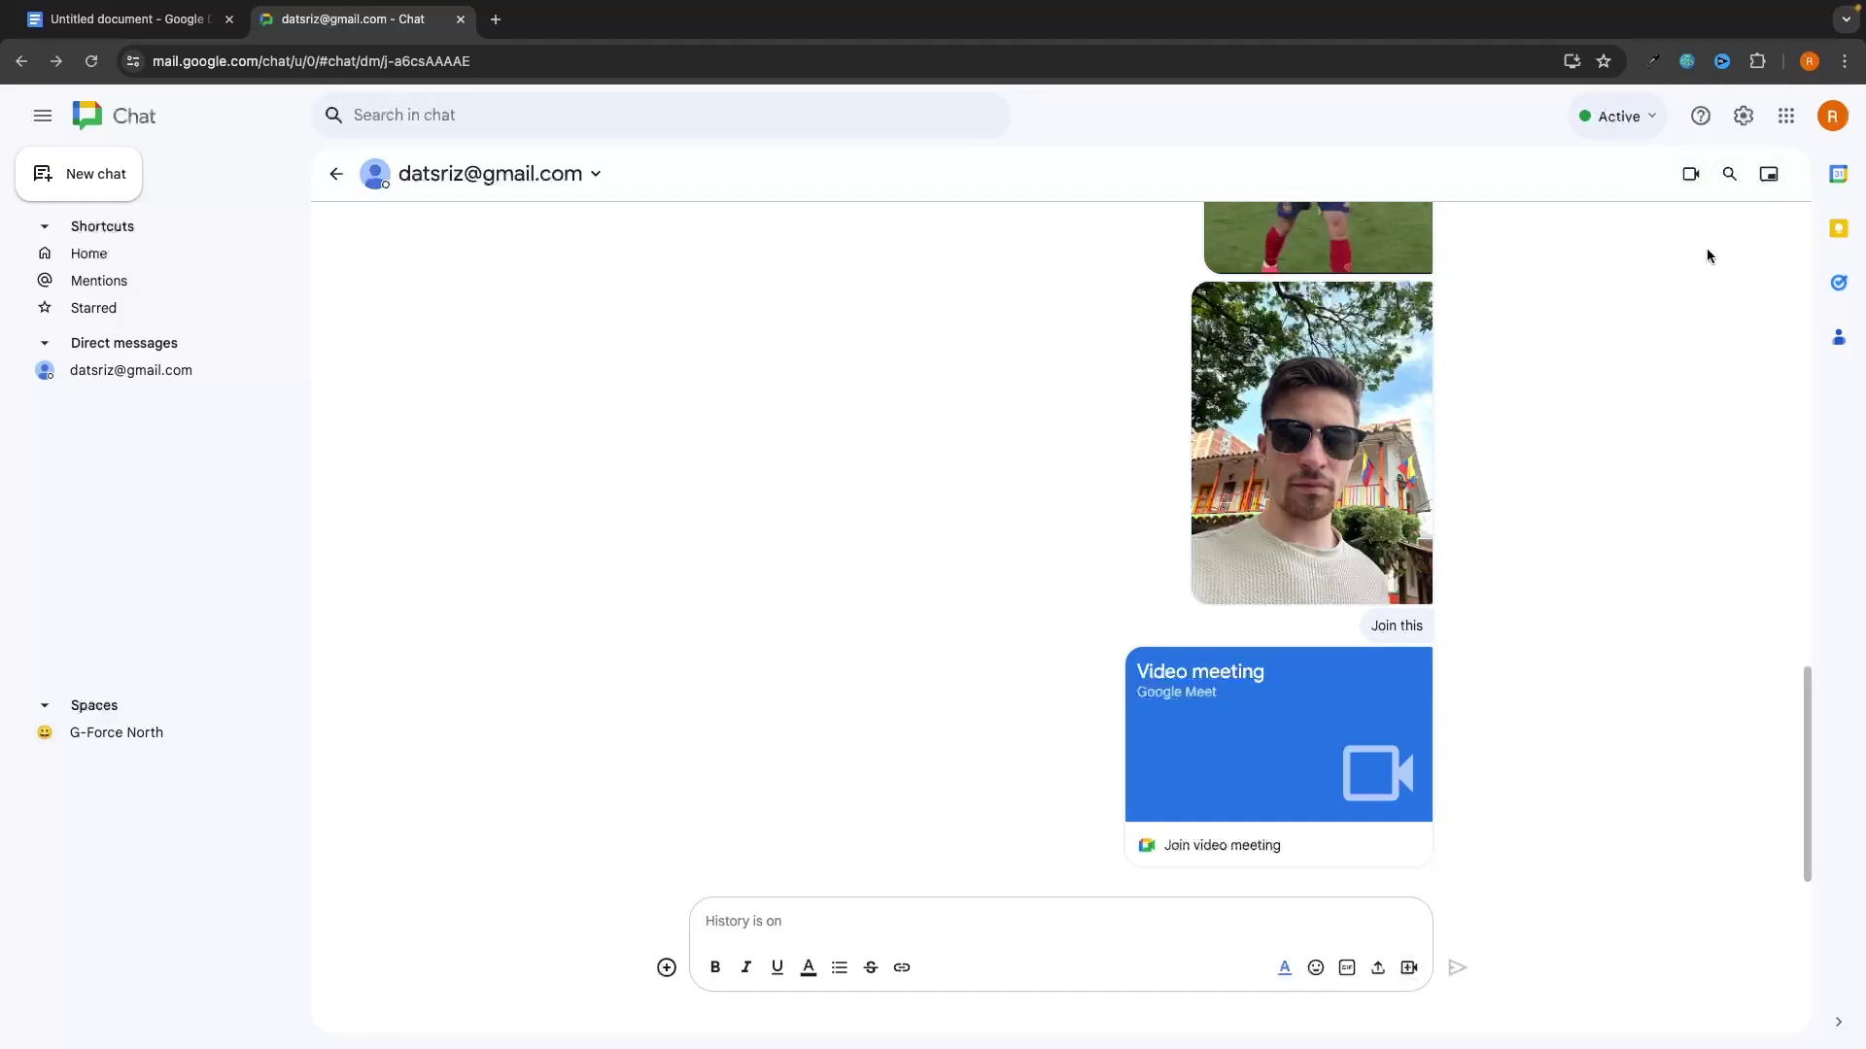
Step: Start a video call with the contact from the header and end it right away
{"action": "left_click", "coordinate": [1691, 177]}
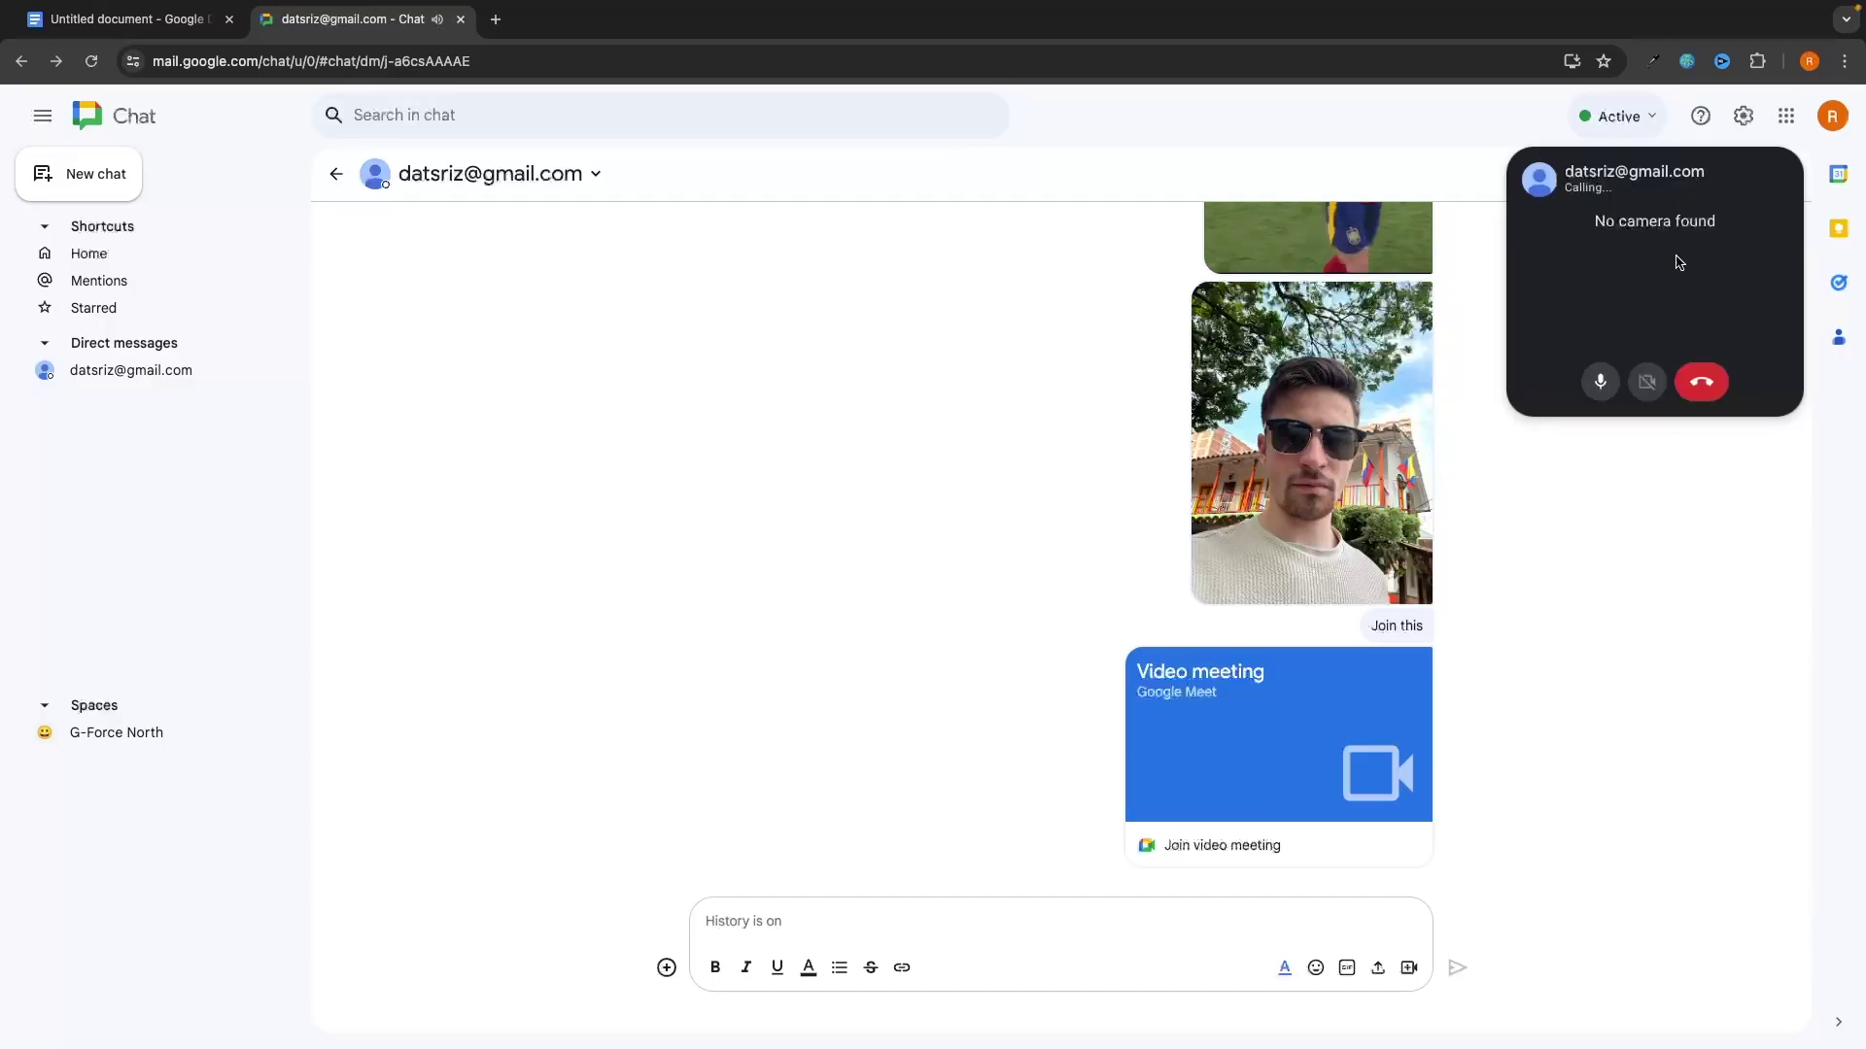
{"action": "key", "text": "Escape"}
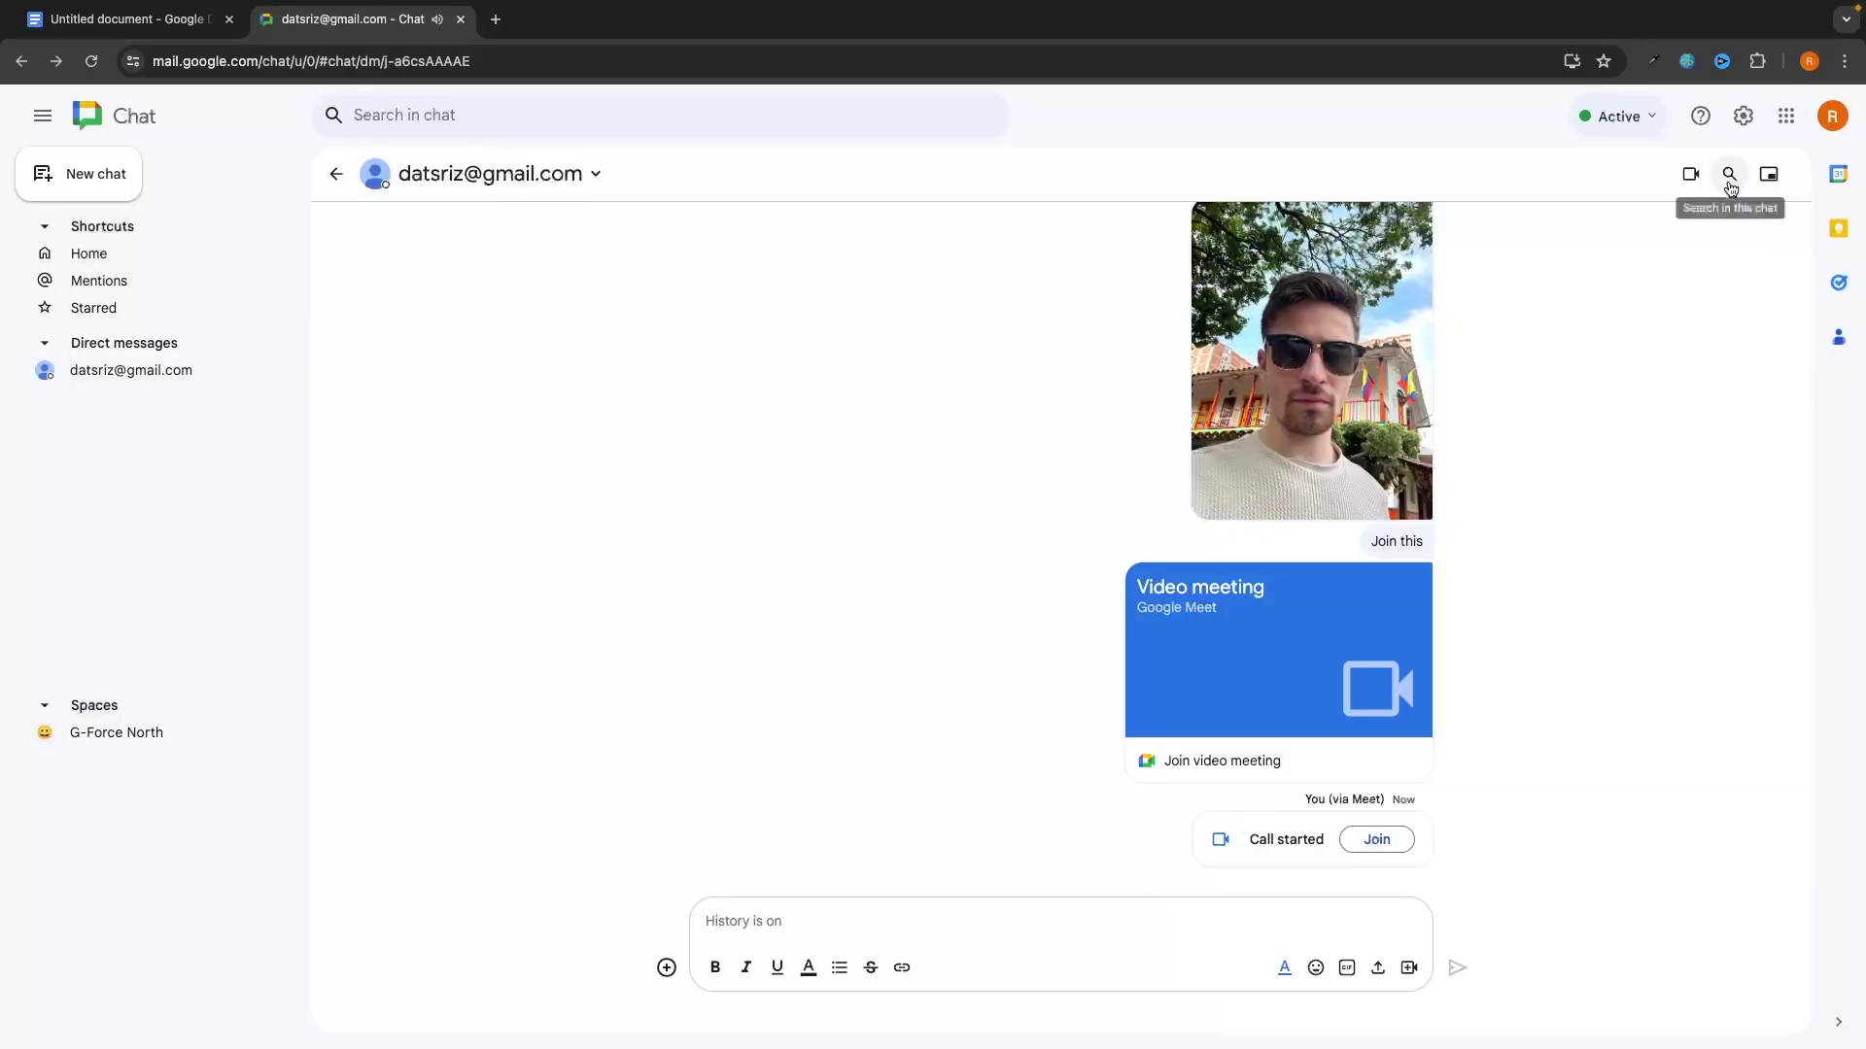
{"action": "scroll", "coordinate": [1647, 355], "scroll_direction": "up", "scroll_amount": 5}
{"action": "scroll", "coordinate": [1601, 646], "scroll_direction": "down", "scroll_amount": 3}
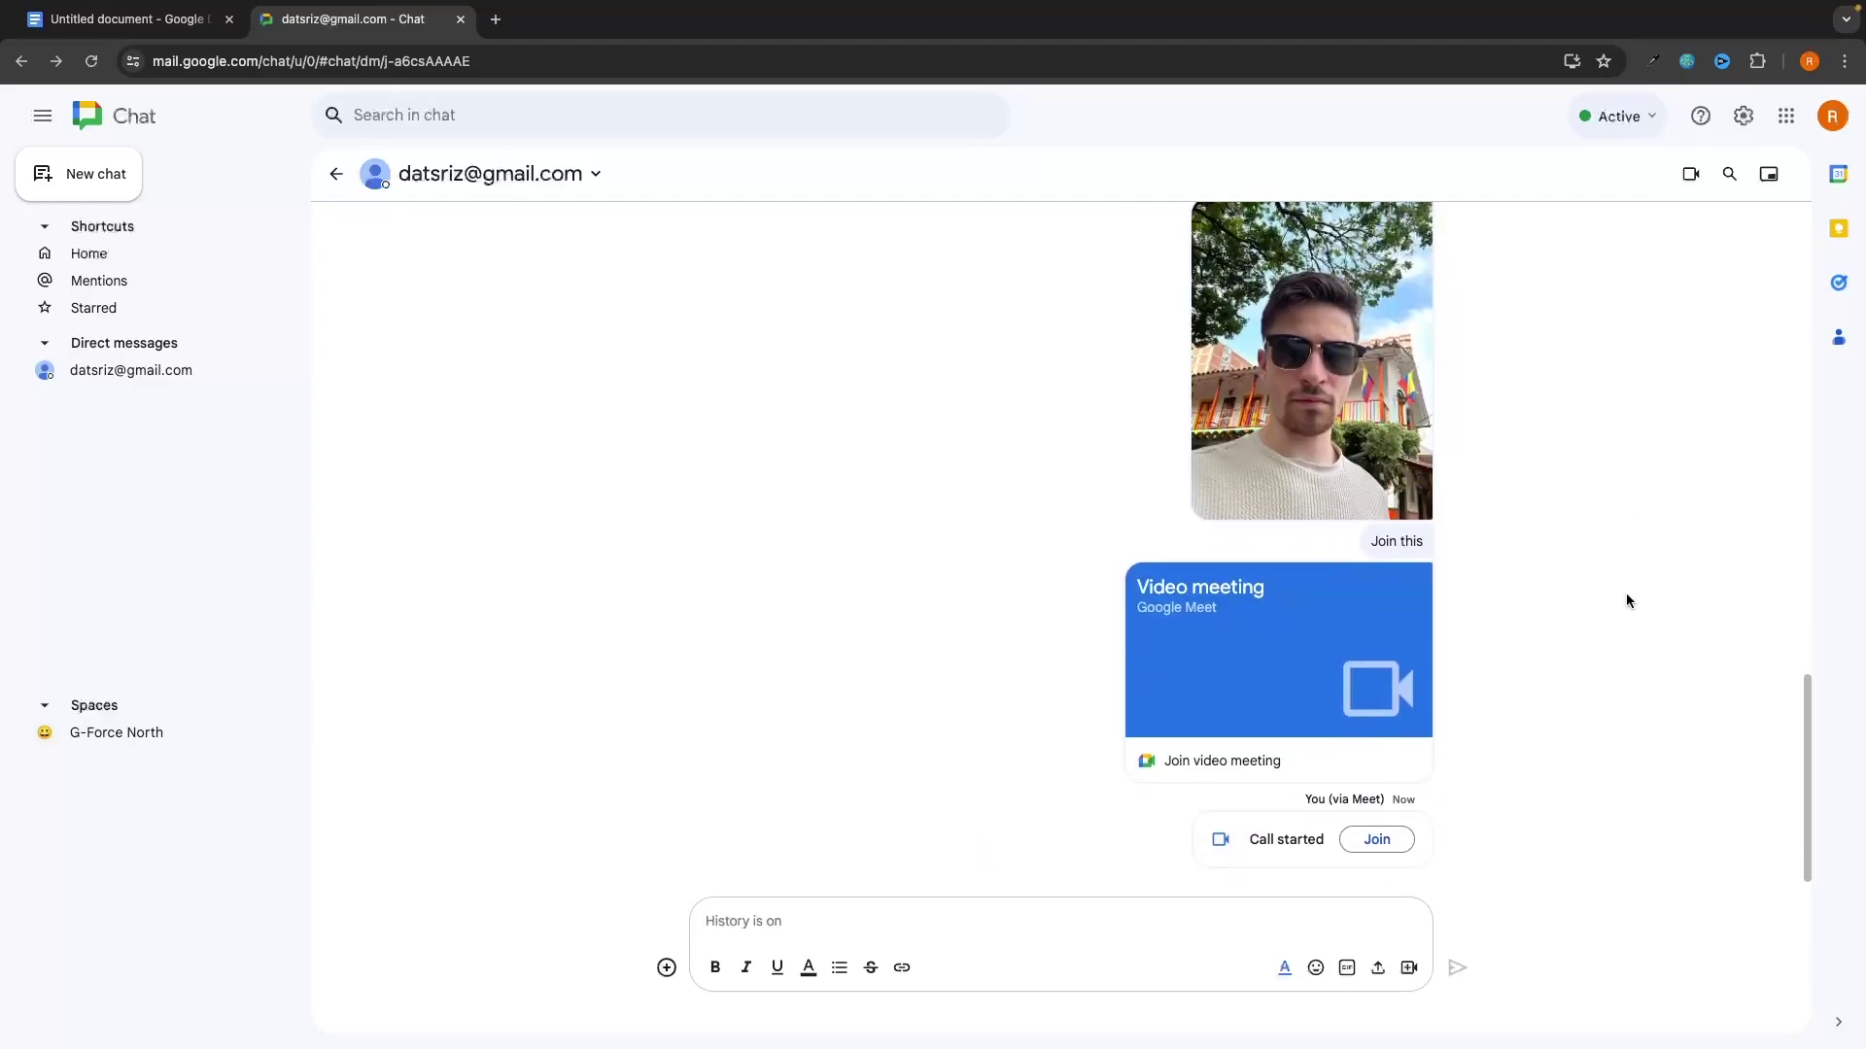
{"action": "left_click", "coordinate": [1729, 175]}
Step: Search the DM for 'hey', then return to it and open the conversation in a new tab
{"action": "type", "text": "hey"}
{"action": "key", "text": "Return"}
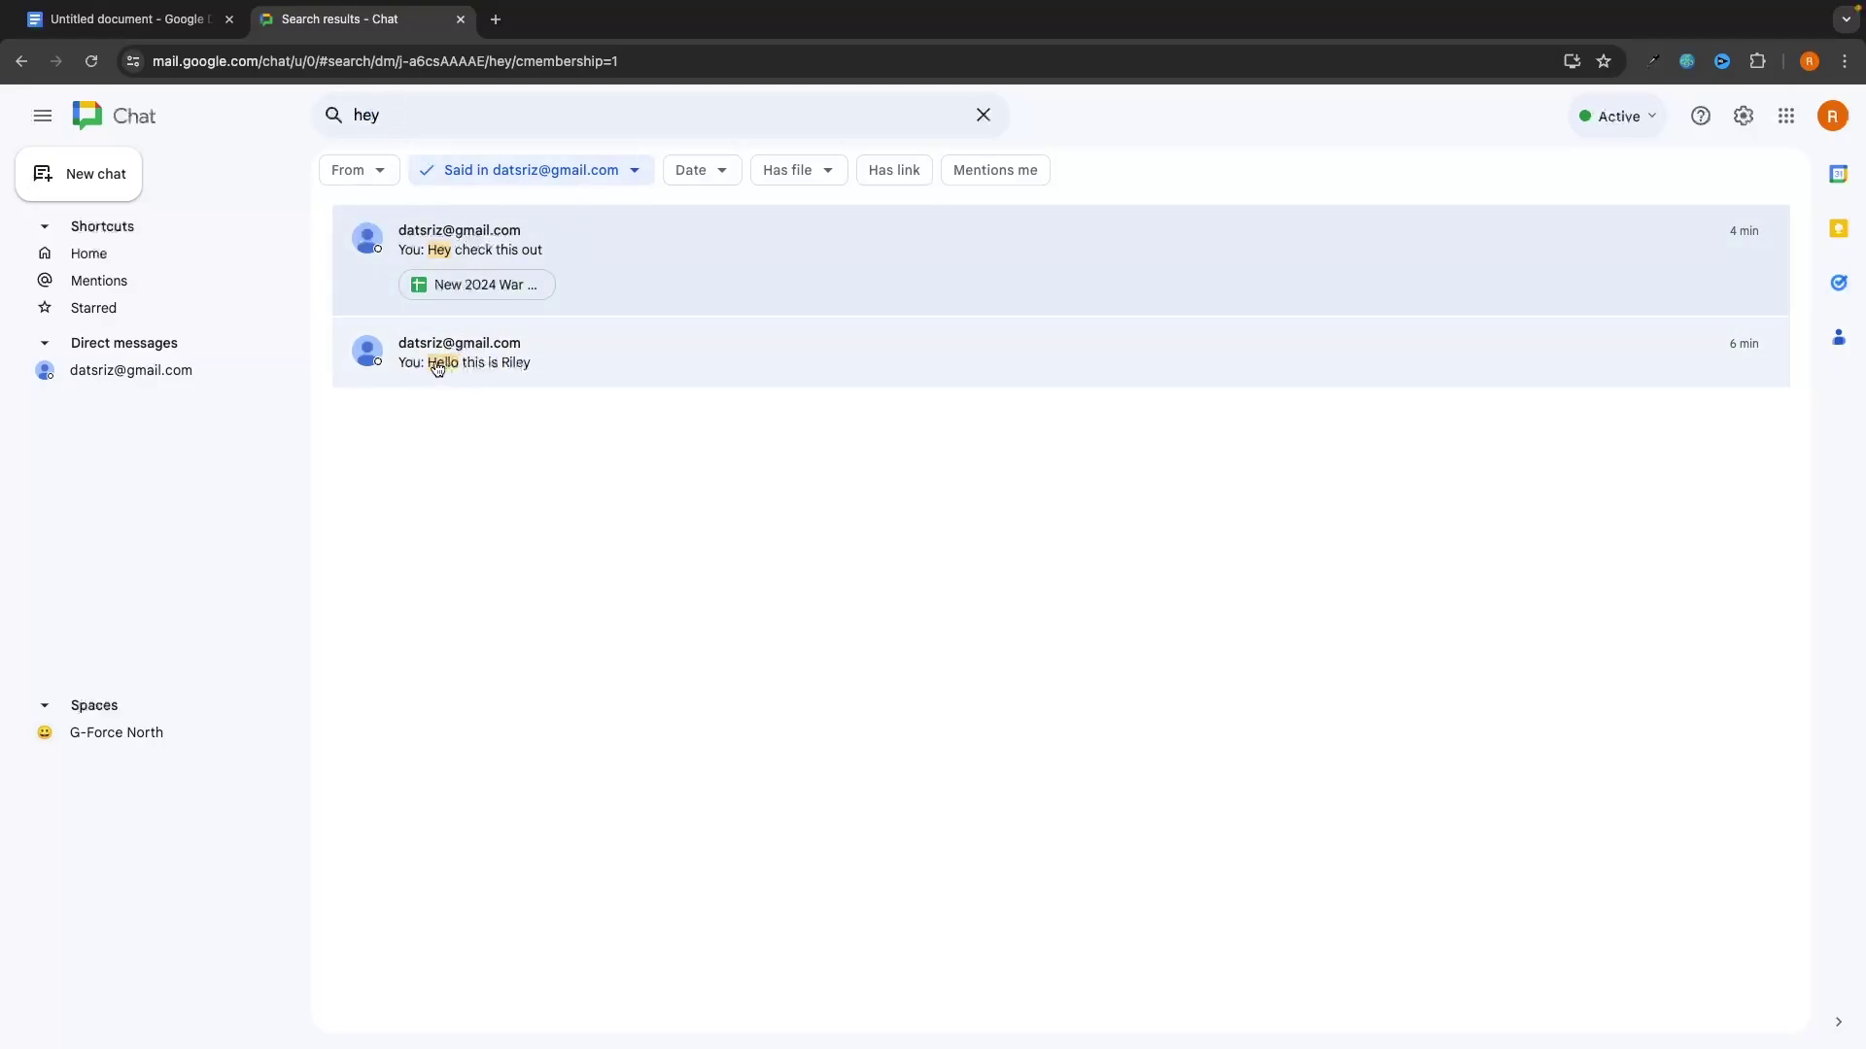
{"action": "left_click", "coordinate": [188, 377]}
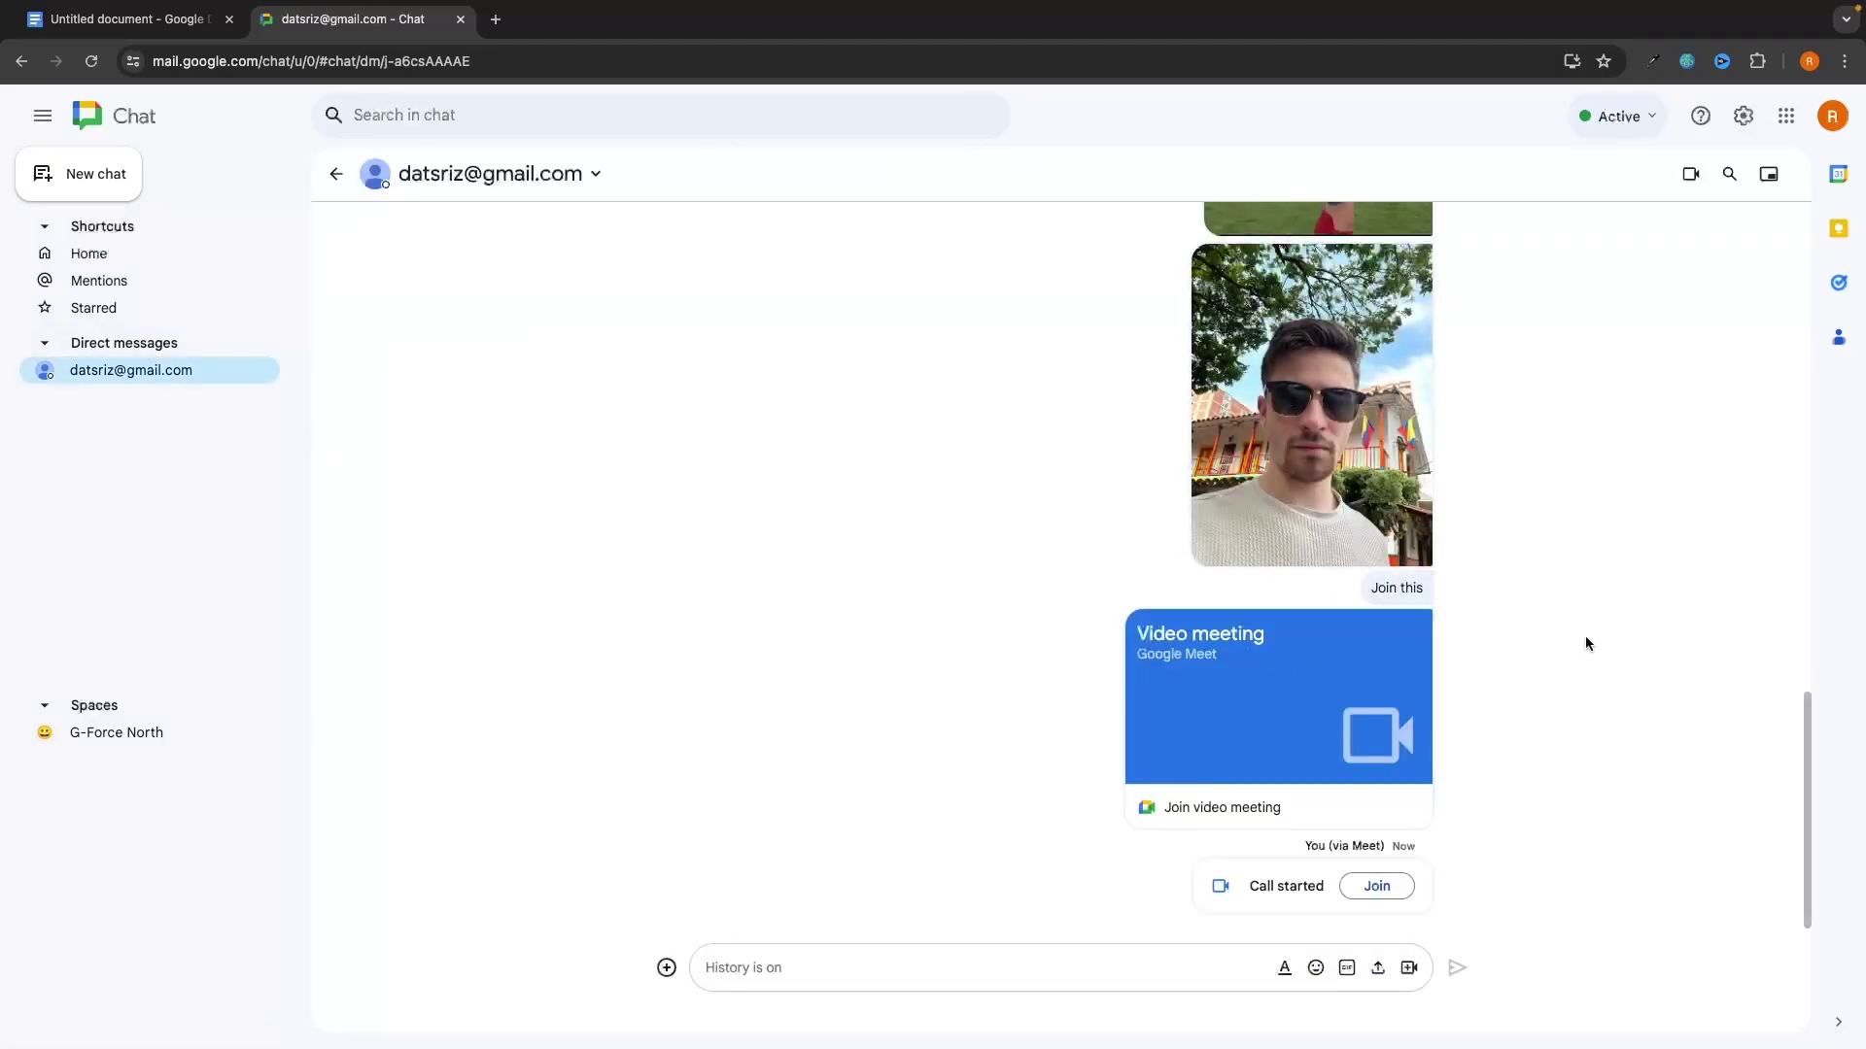
{"action": "left_click", "coordinate": [1769, 174]}
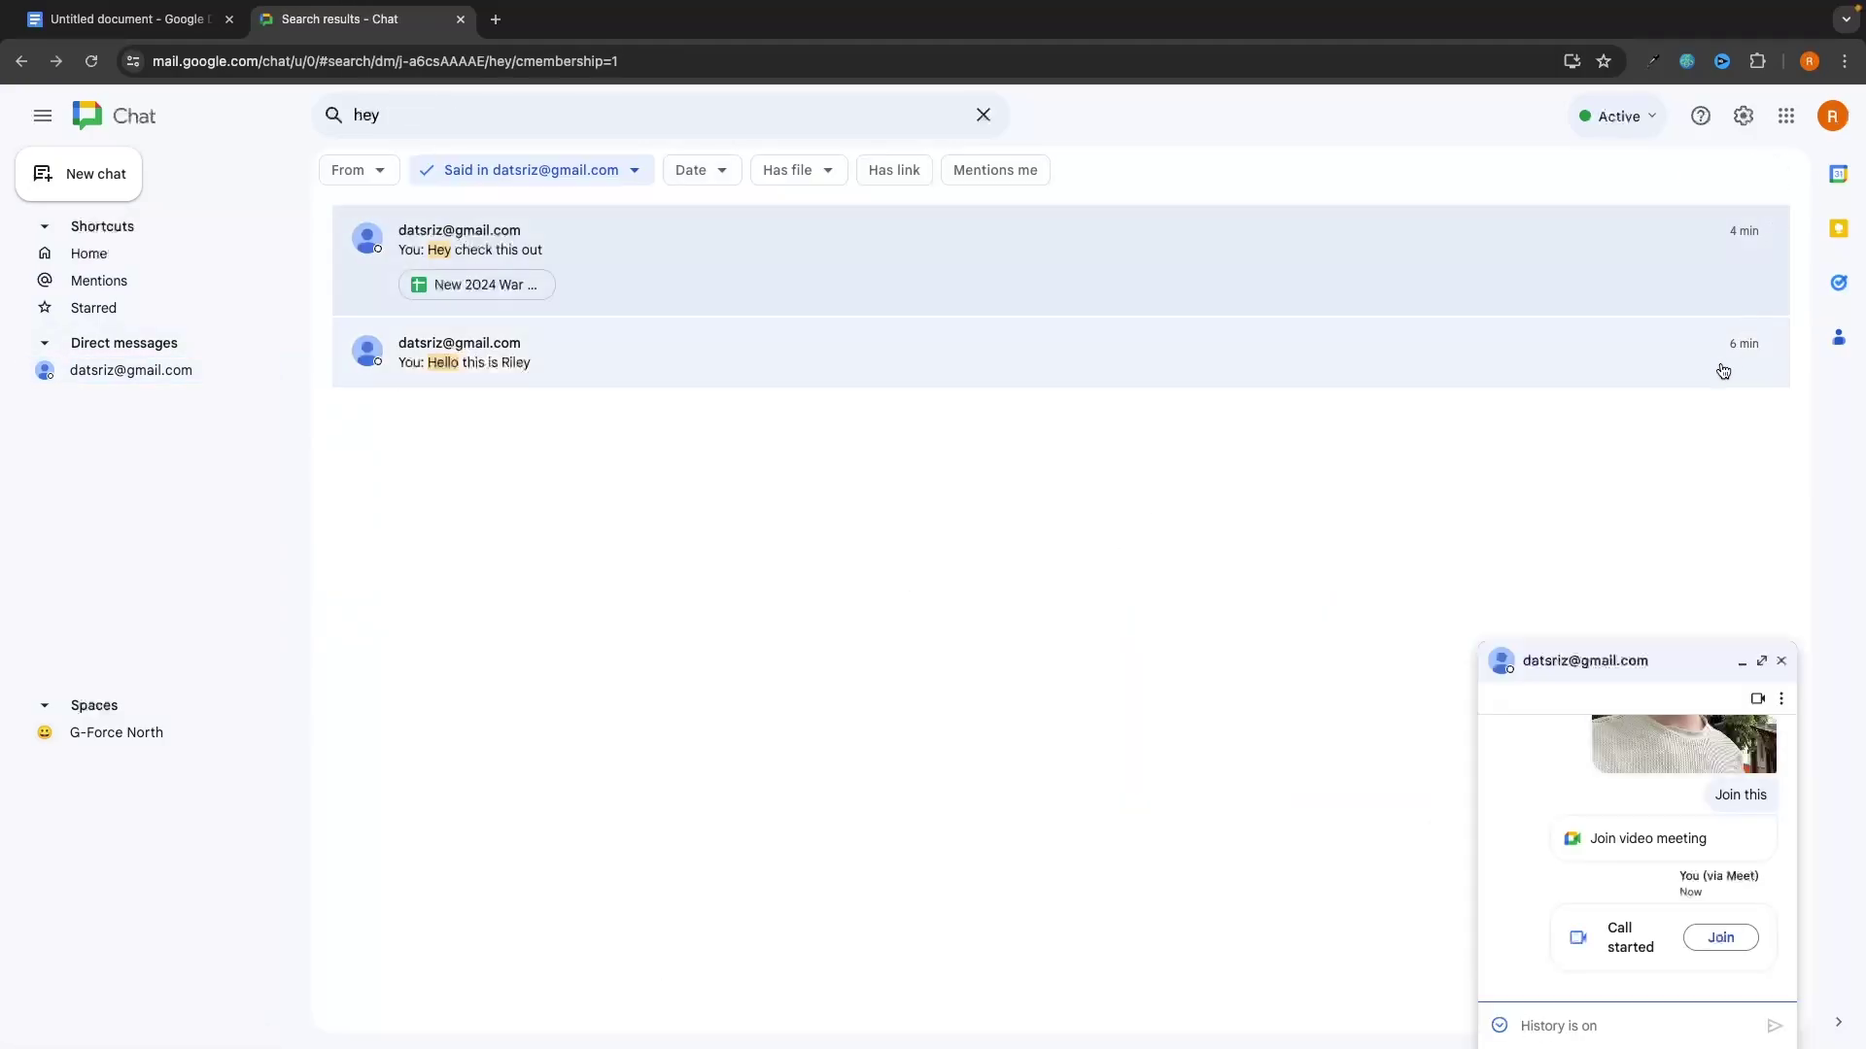
{"action": "left_click", "coordinate": [1763, 661]}
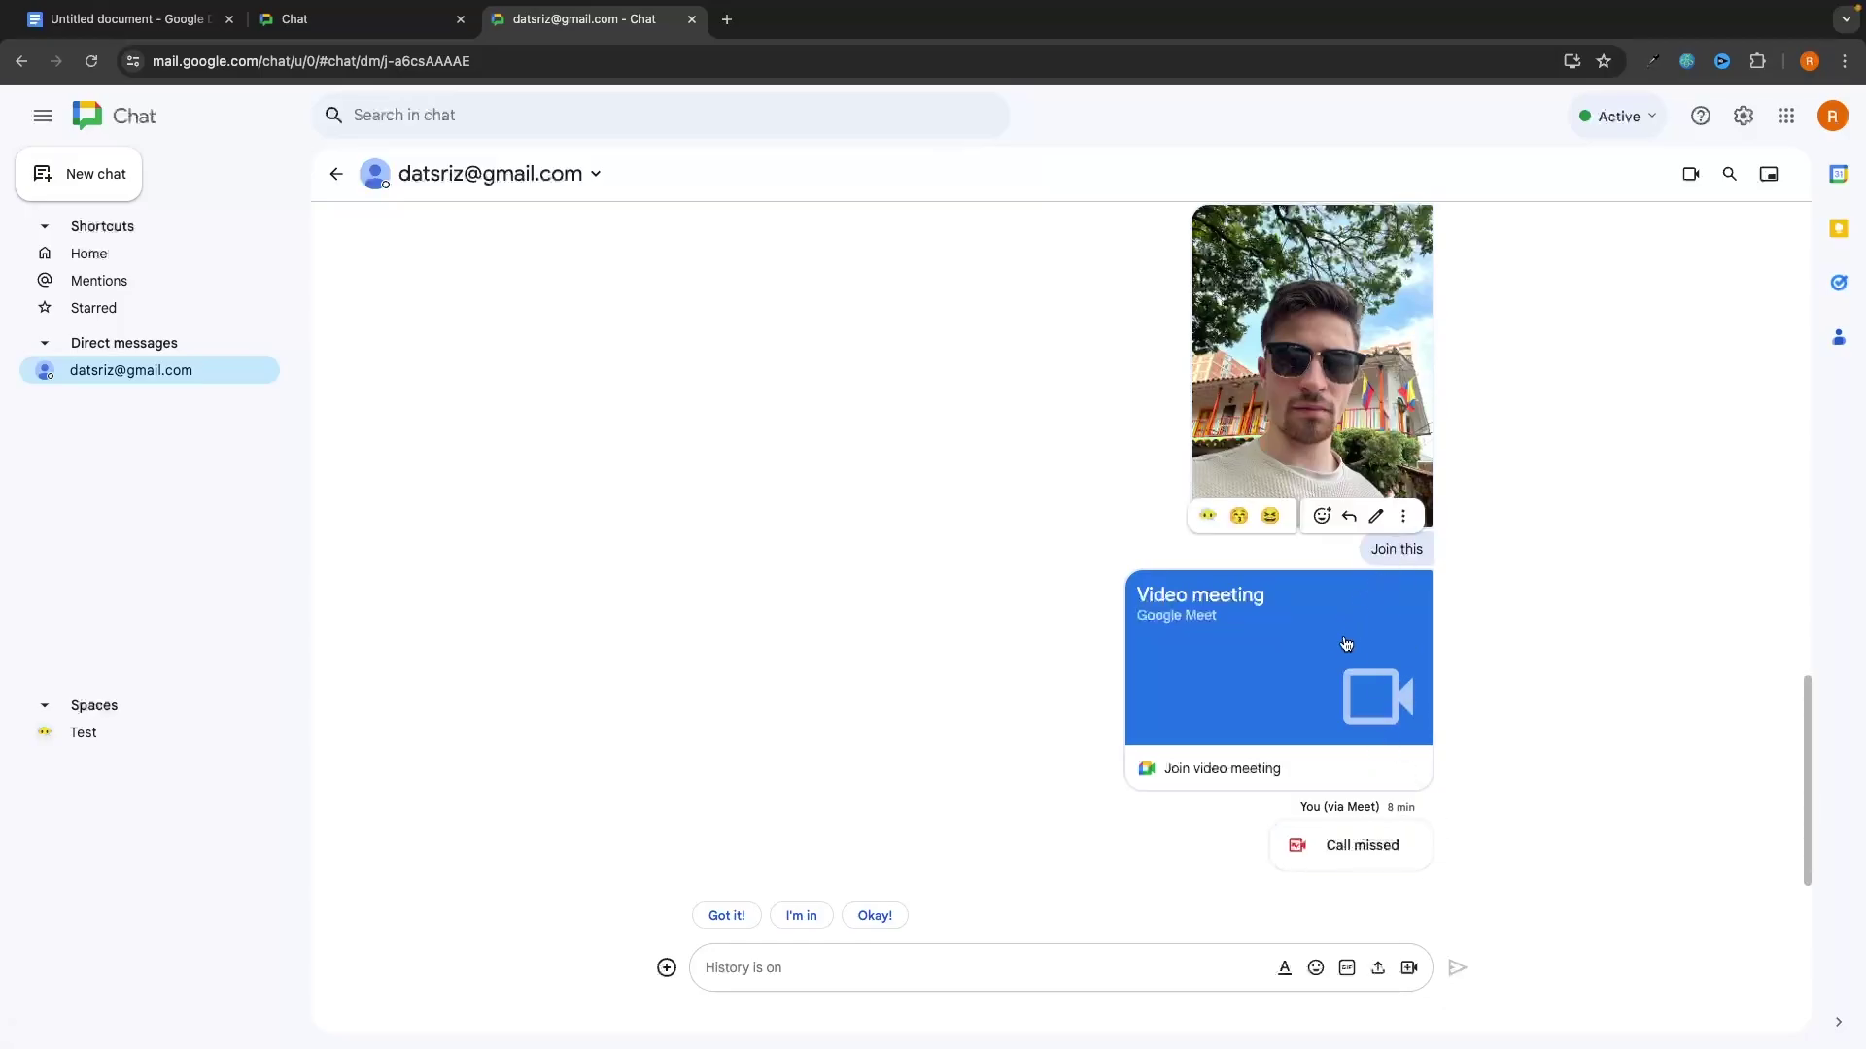
Step: Permanently delete a sent message via its More actions menu, confirming the deletion
{"action": "left_click", "coordinate": [1404, 518]}
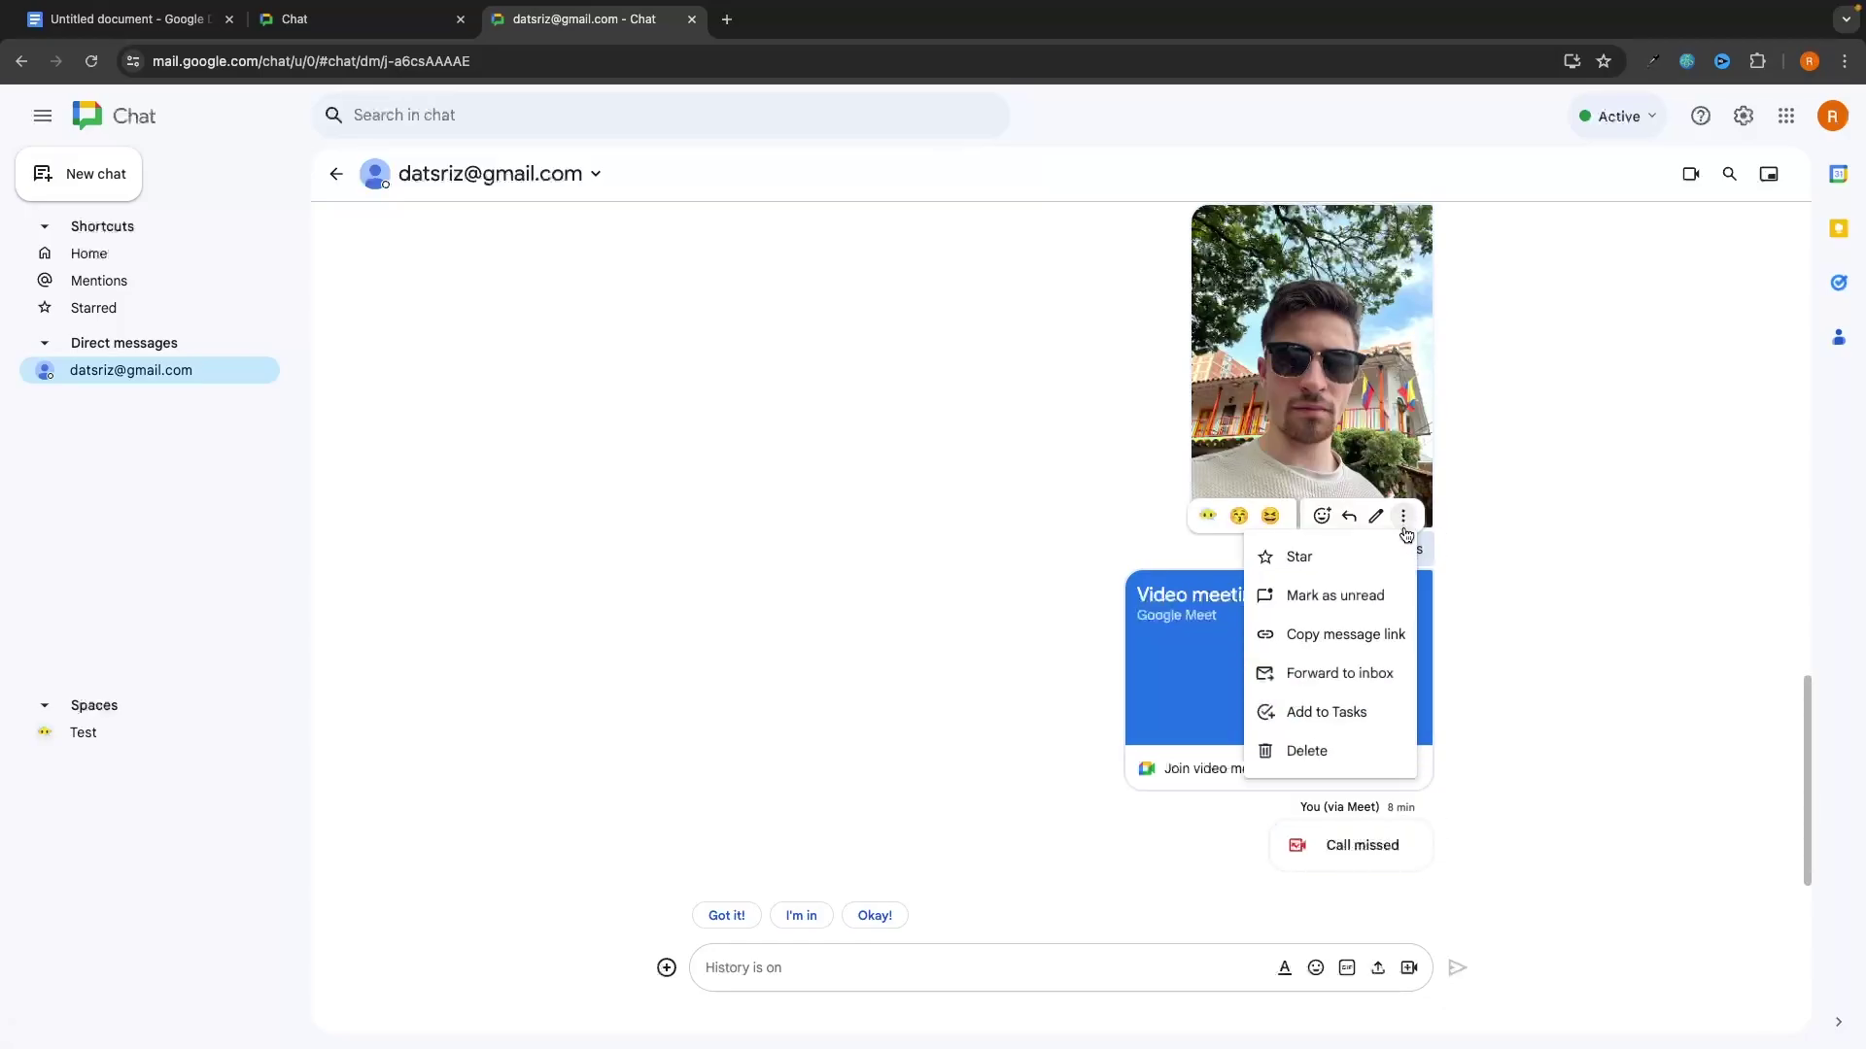
{"action": "left_click", "coordinate": [1349, 751]}
{"action": "left_click", "coordinate": [1125, 630]}
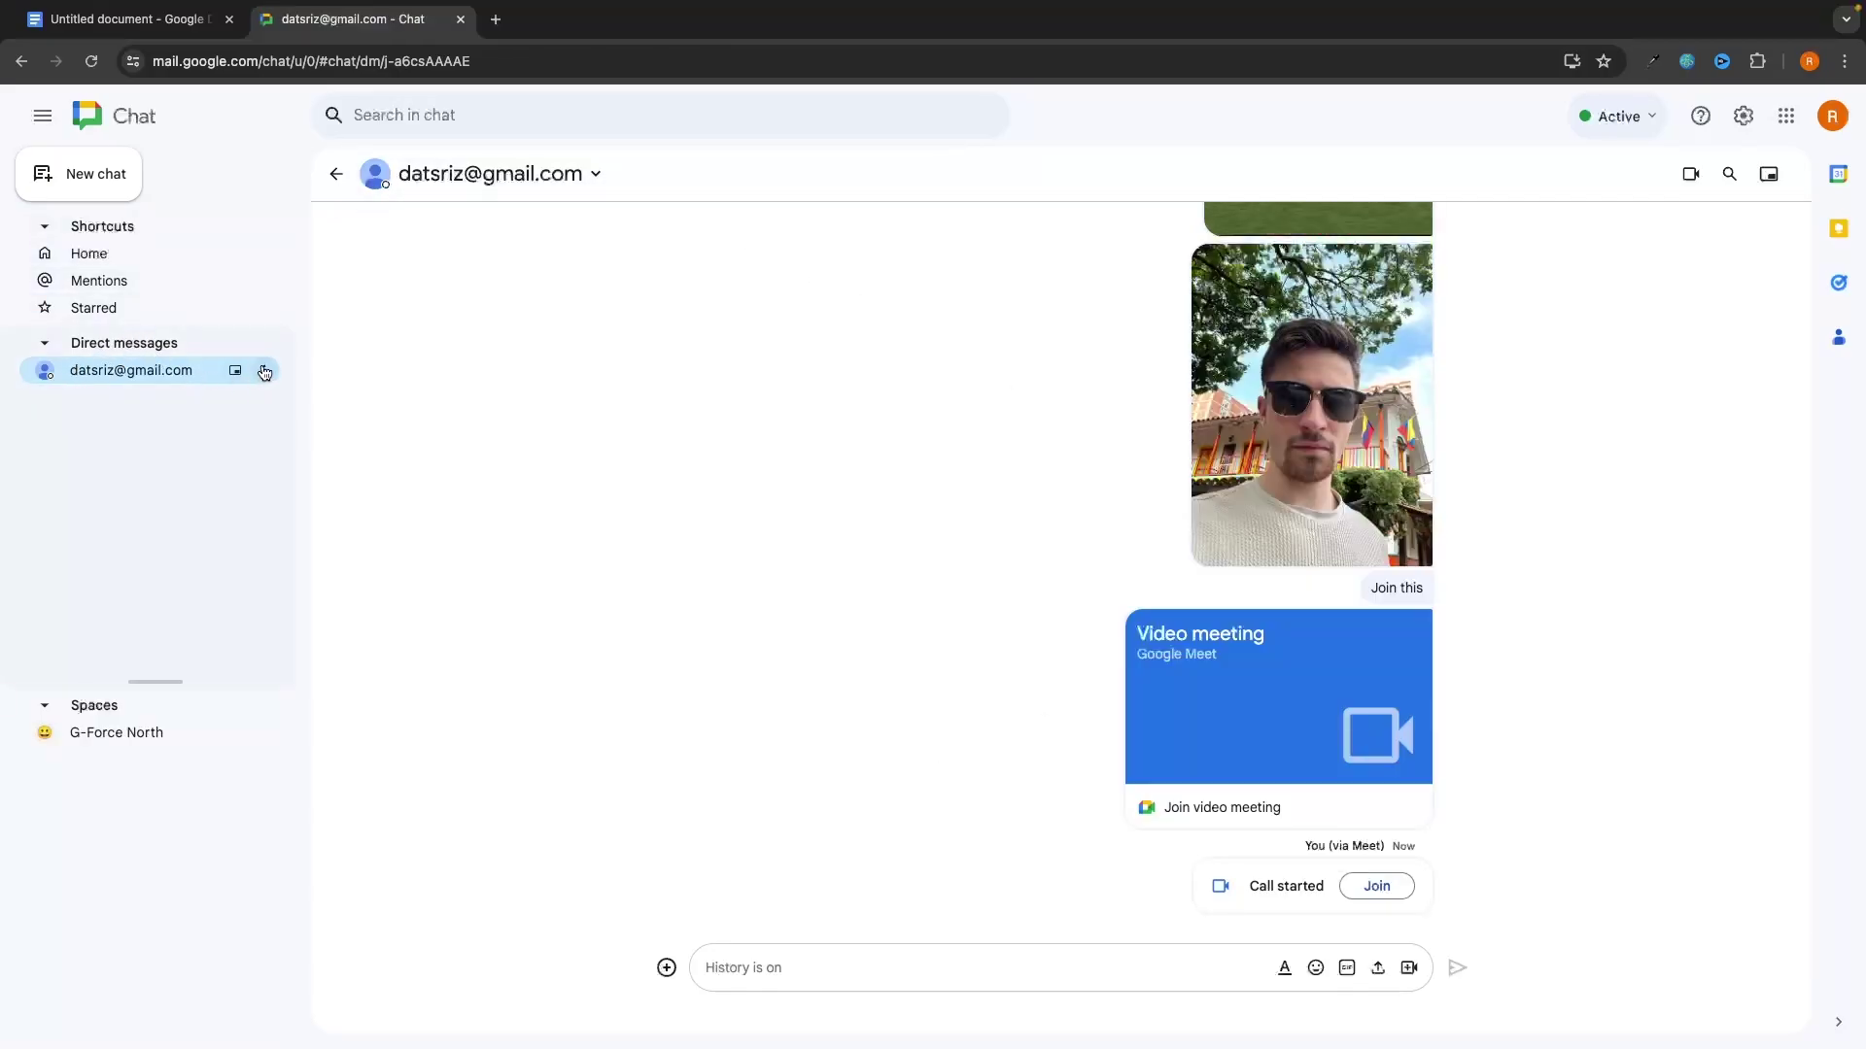
{"action": "left_click", "coordinate": [265, 373]}
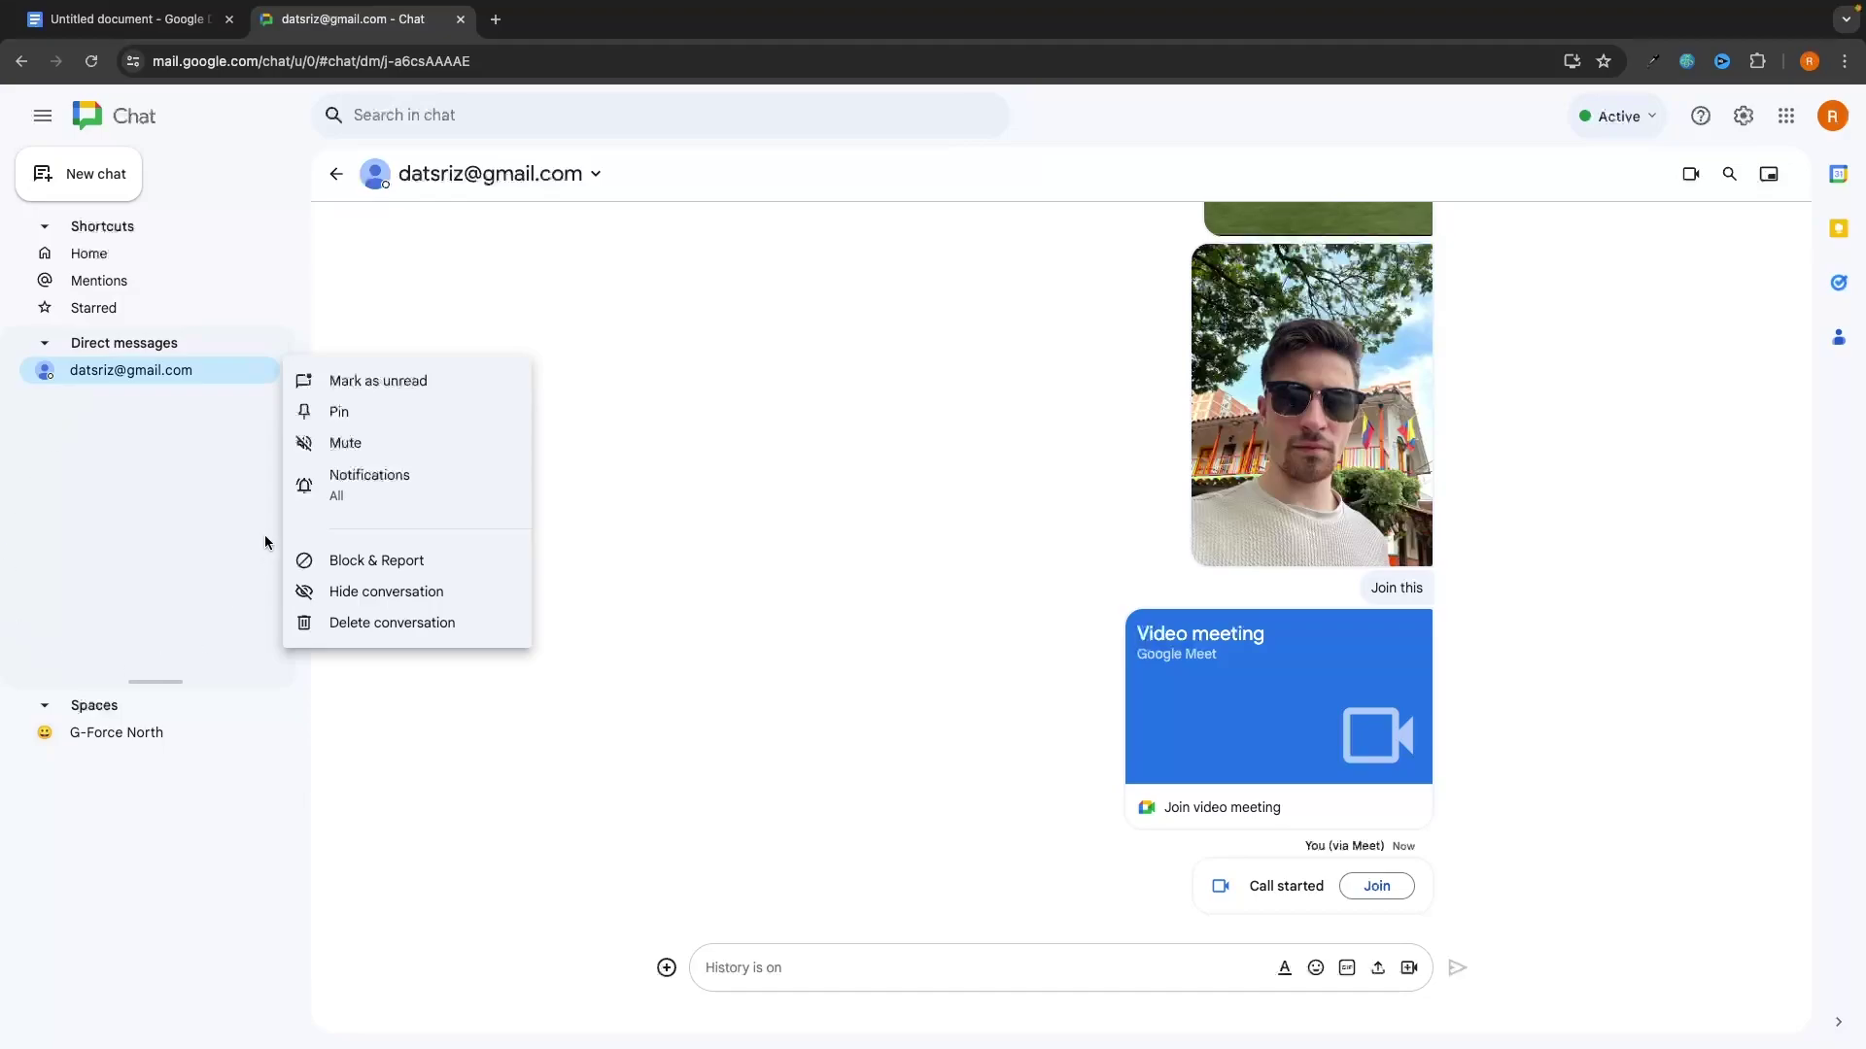
Step: Pin the DM conversation and mute it from the sidebar
{"action": "left_click", "coordinate": [335, 411]}
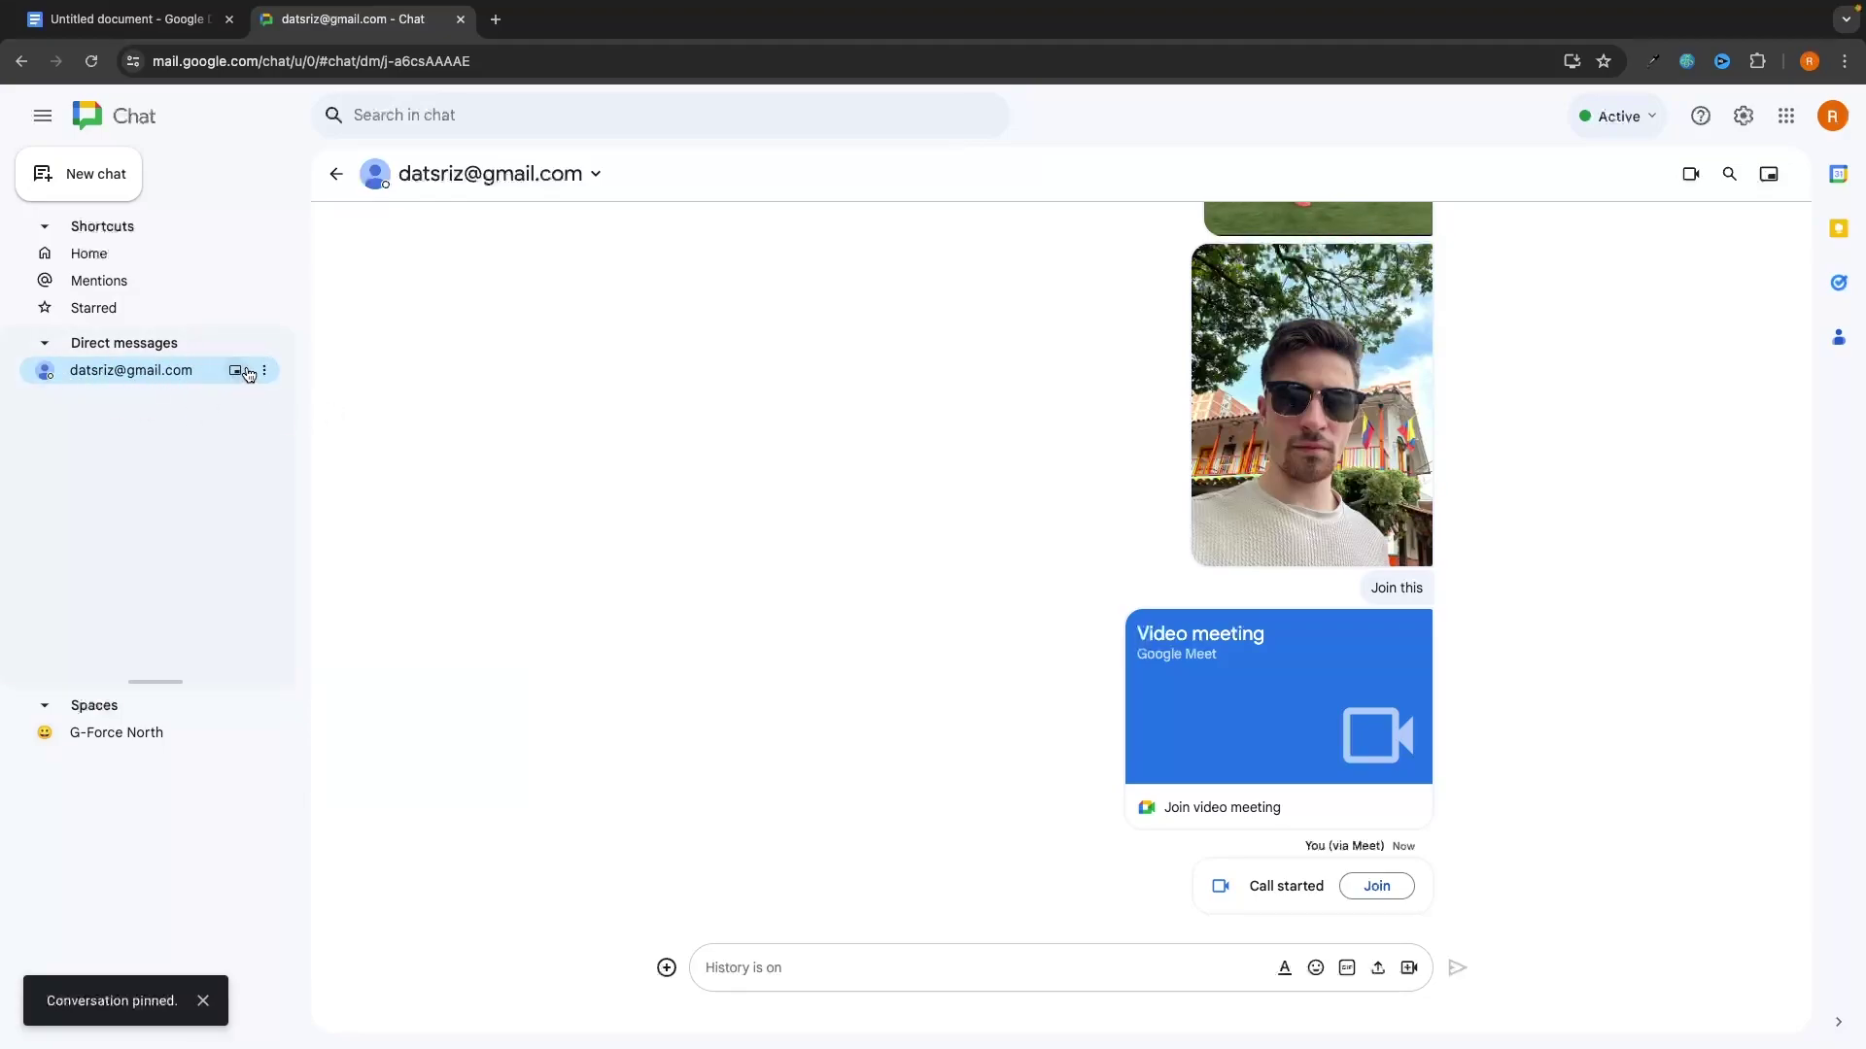
{"action": "left_click", "coordinate": [263, 370]}
{"action": "left_click", "coordinate": [232, 416]}
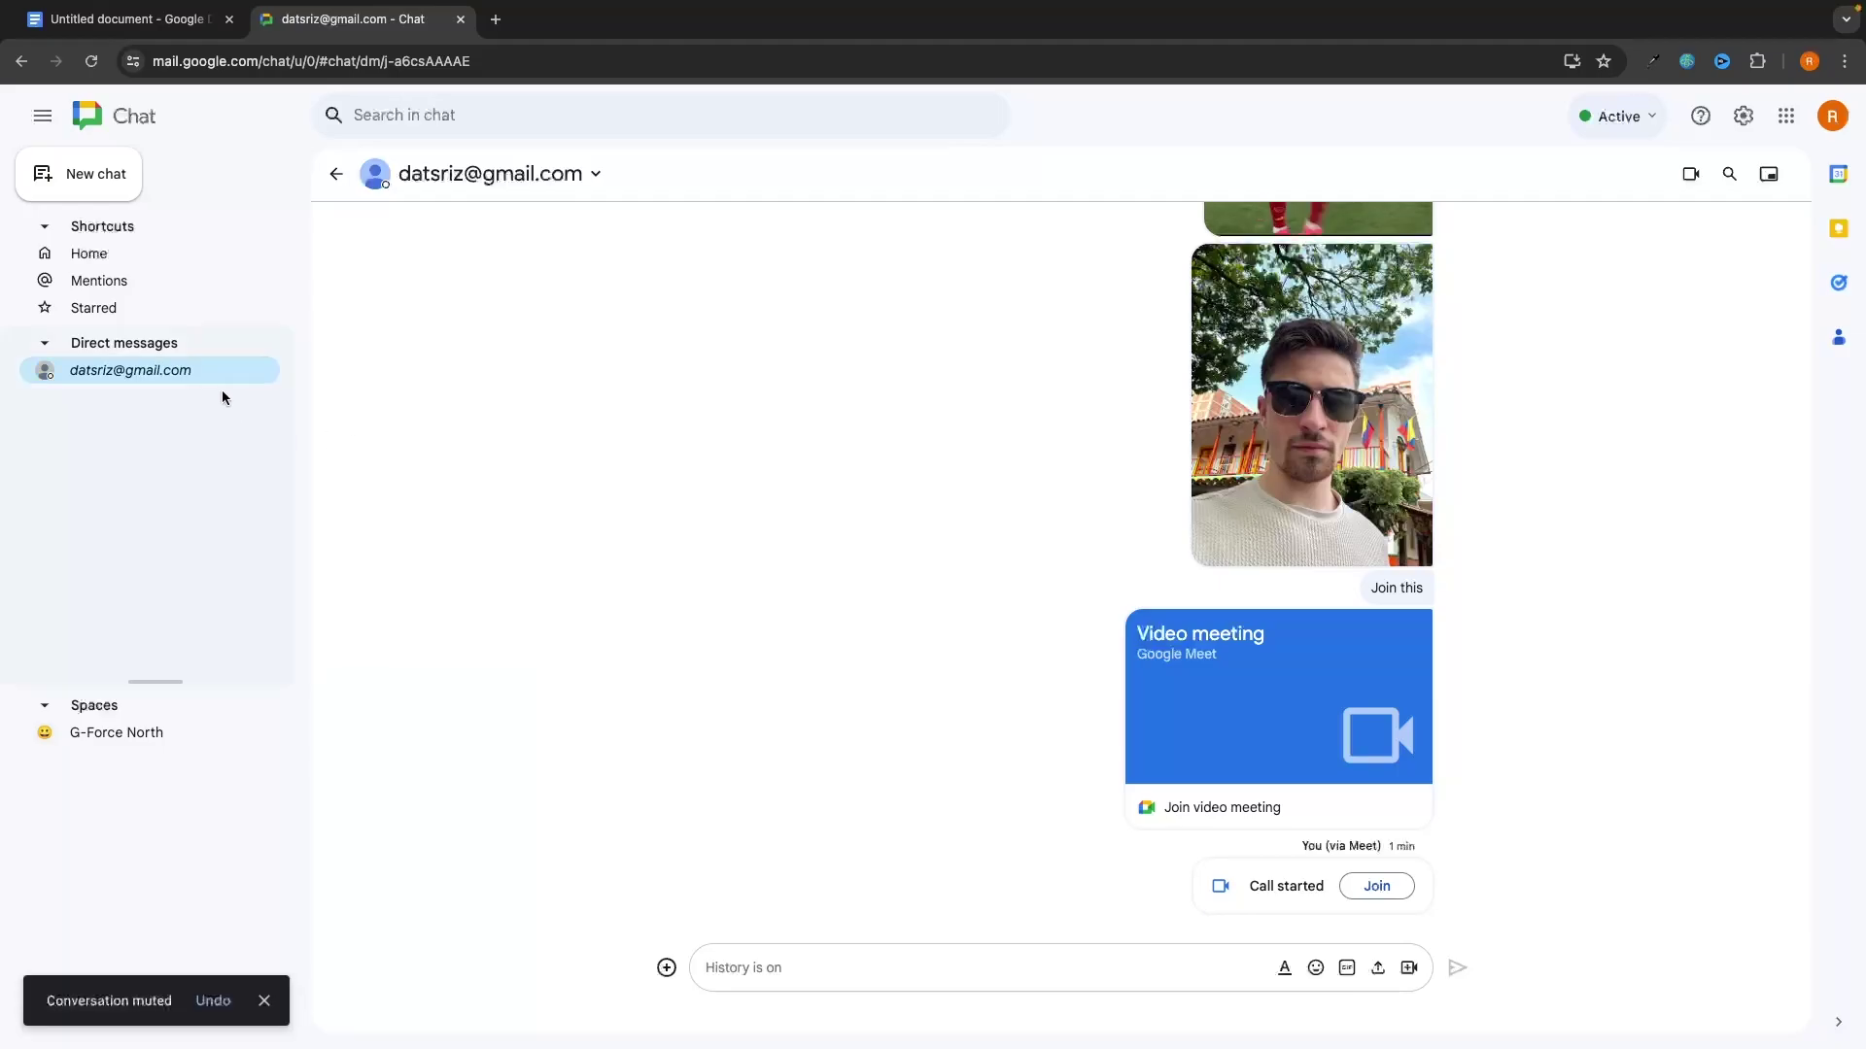
Step: Open the DM's notification settings, cancel them, then unmute the conversation
{"action": "left_click", "coordinate": [263, 370]}
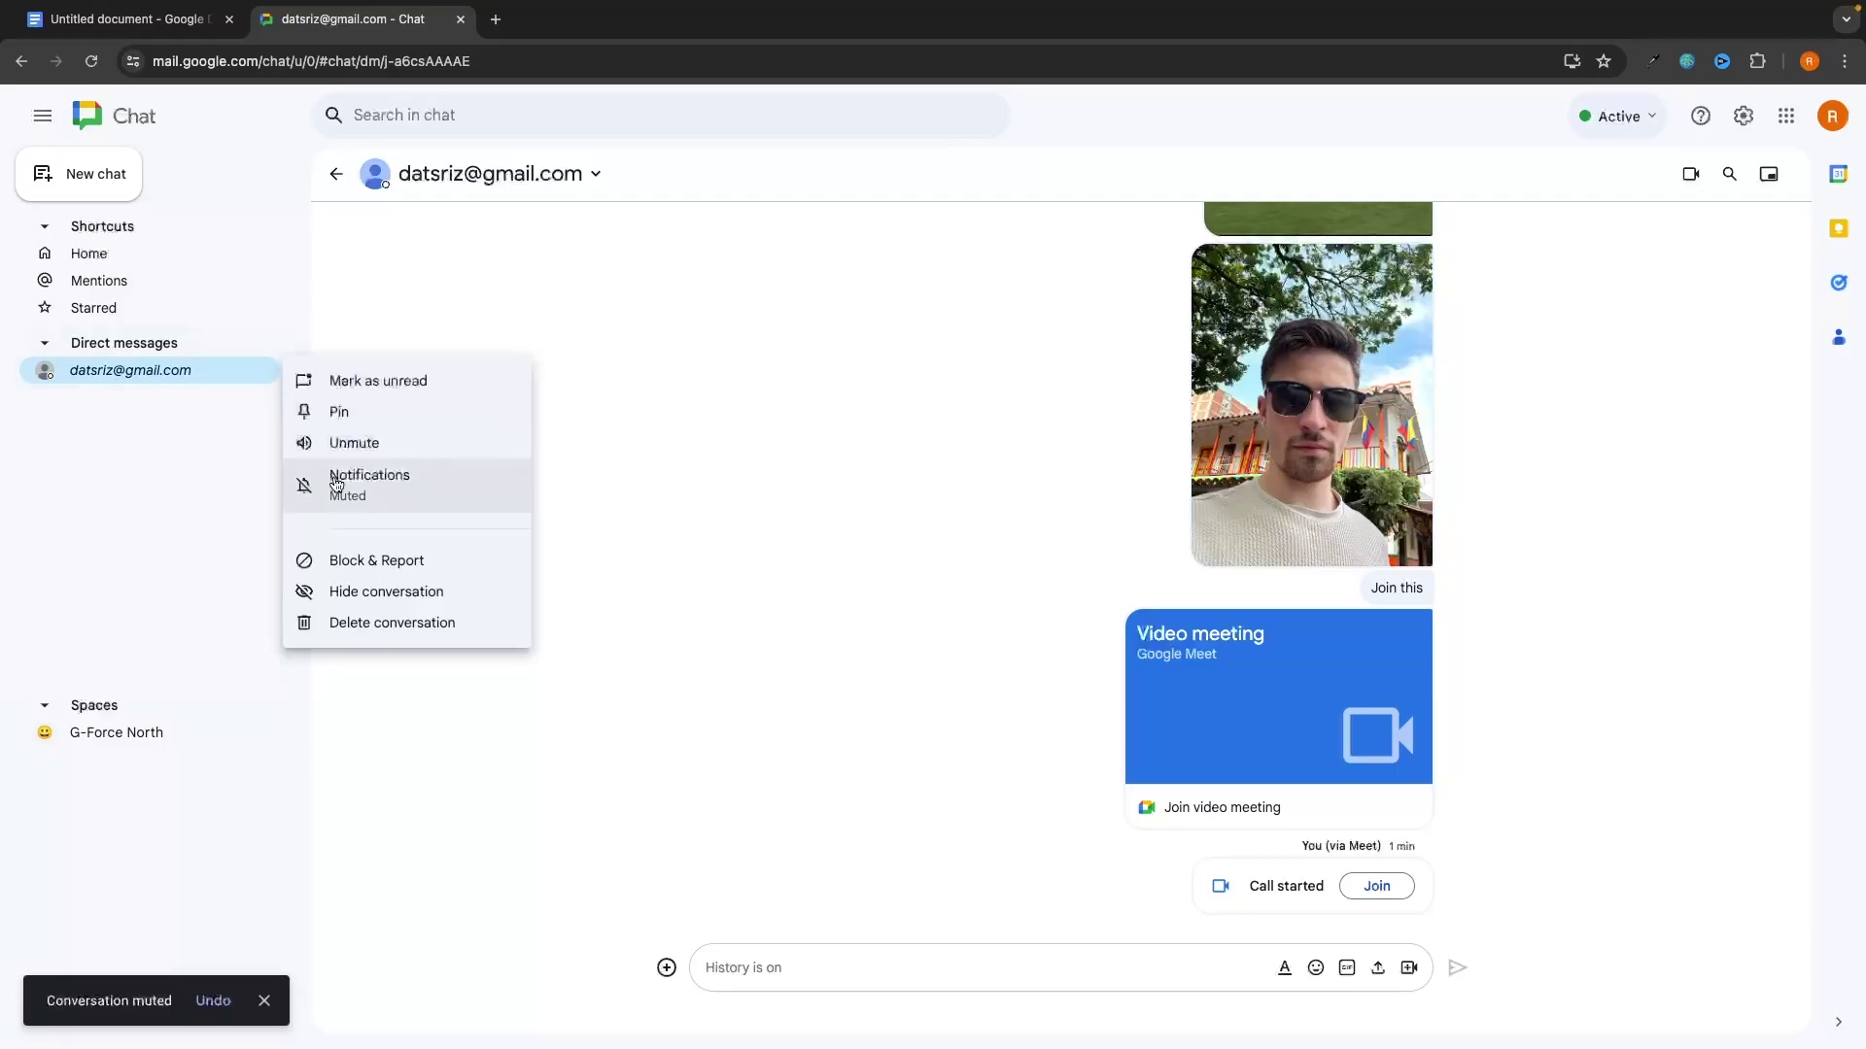
{"action": "left_click", "coordinate": [336, 484]}
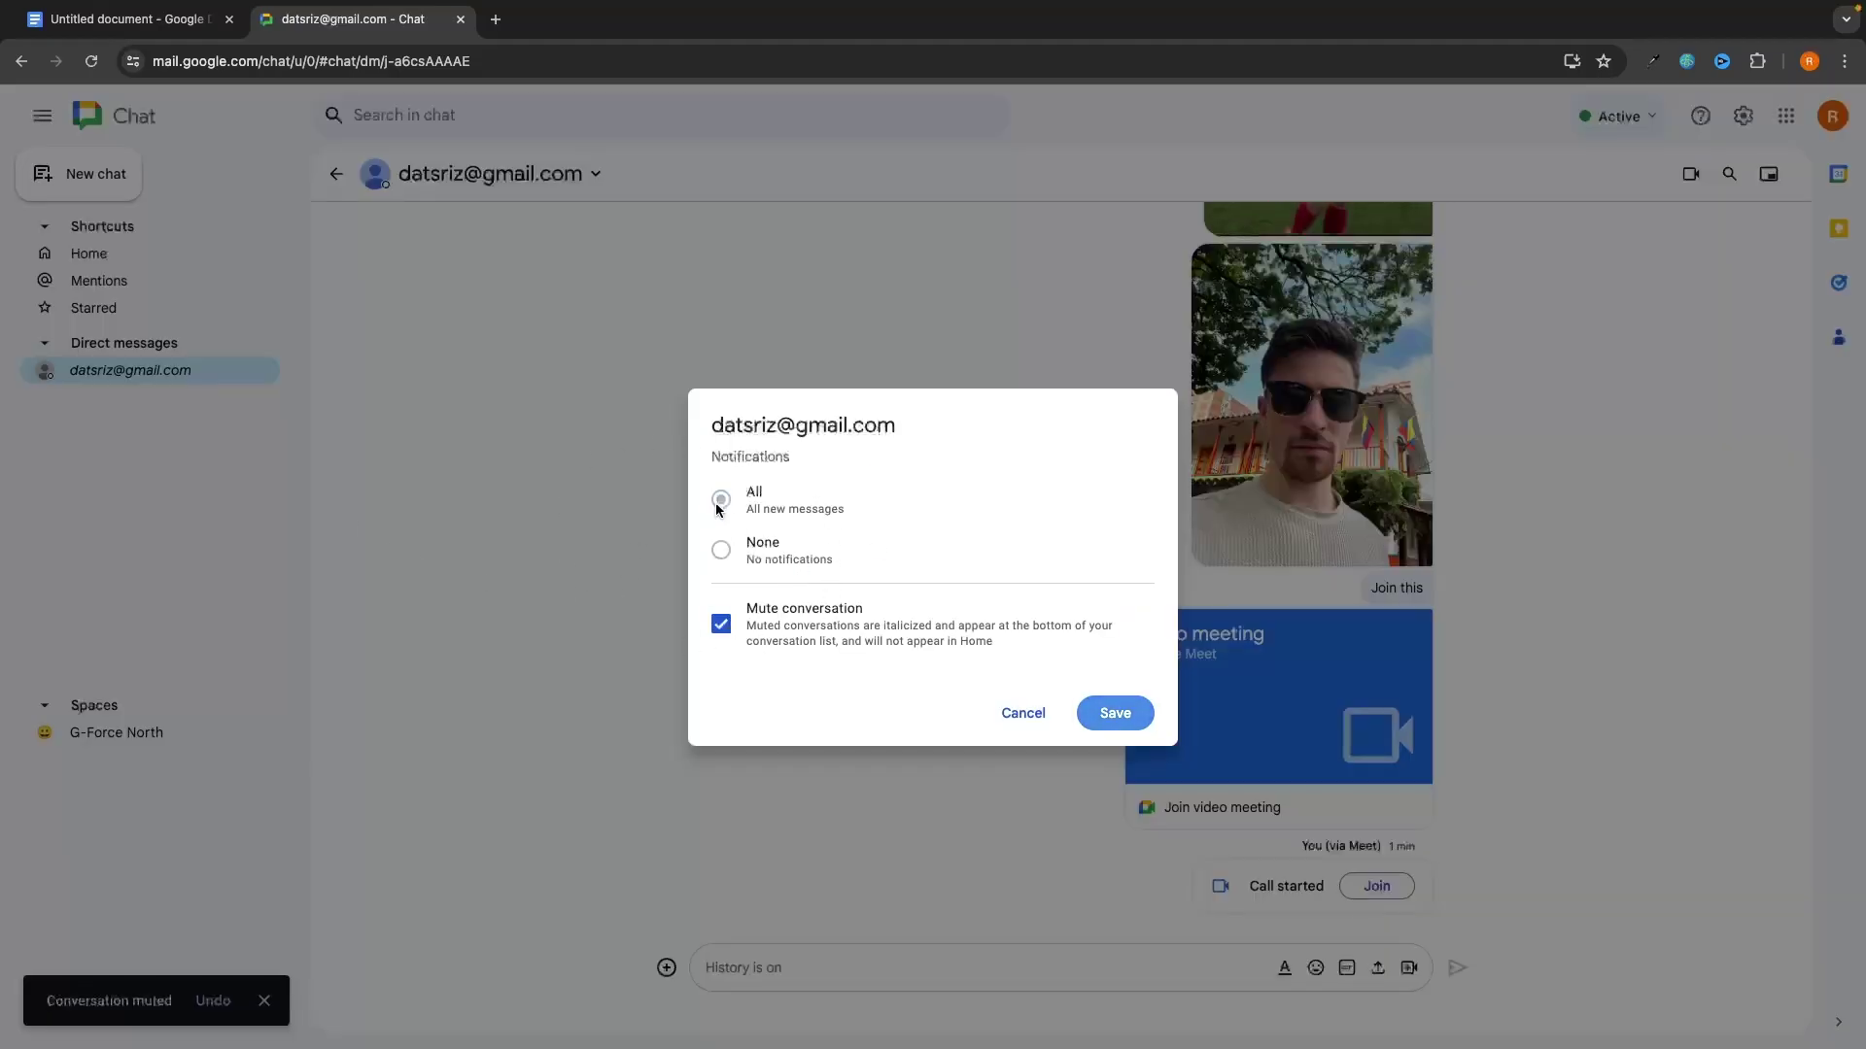
{"action": "left_click", "coordinate": [1025, 714]}
{"action": "left_click", "coordinate": [263, 371]}
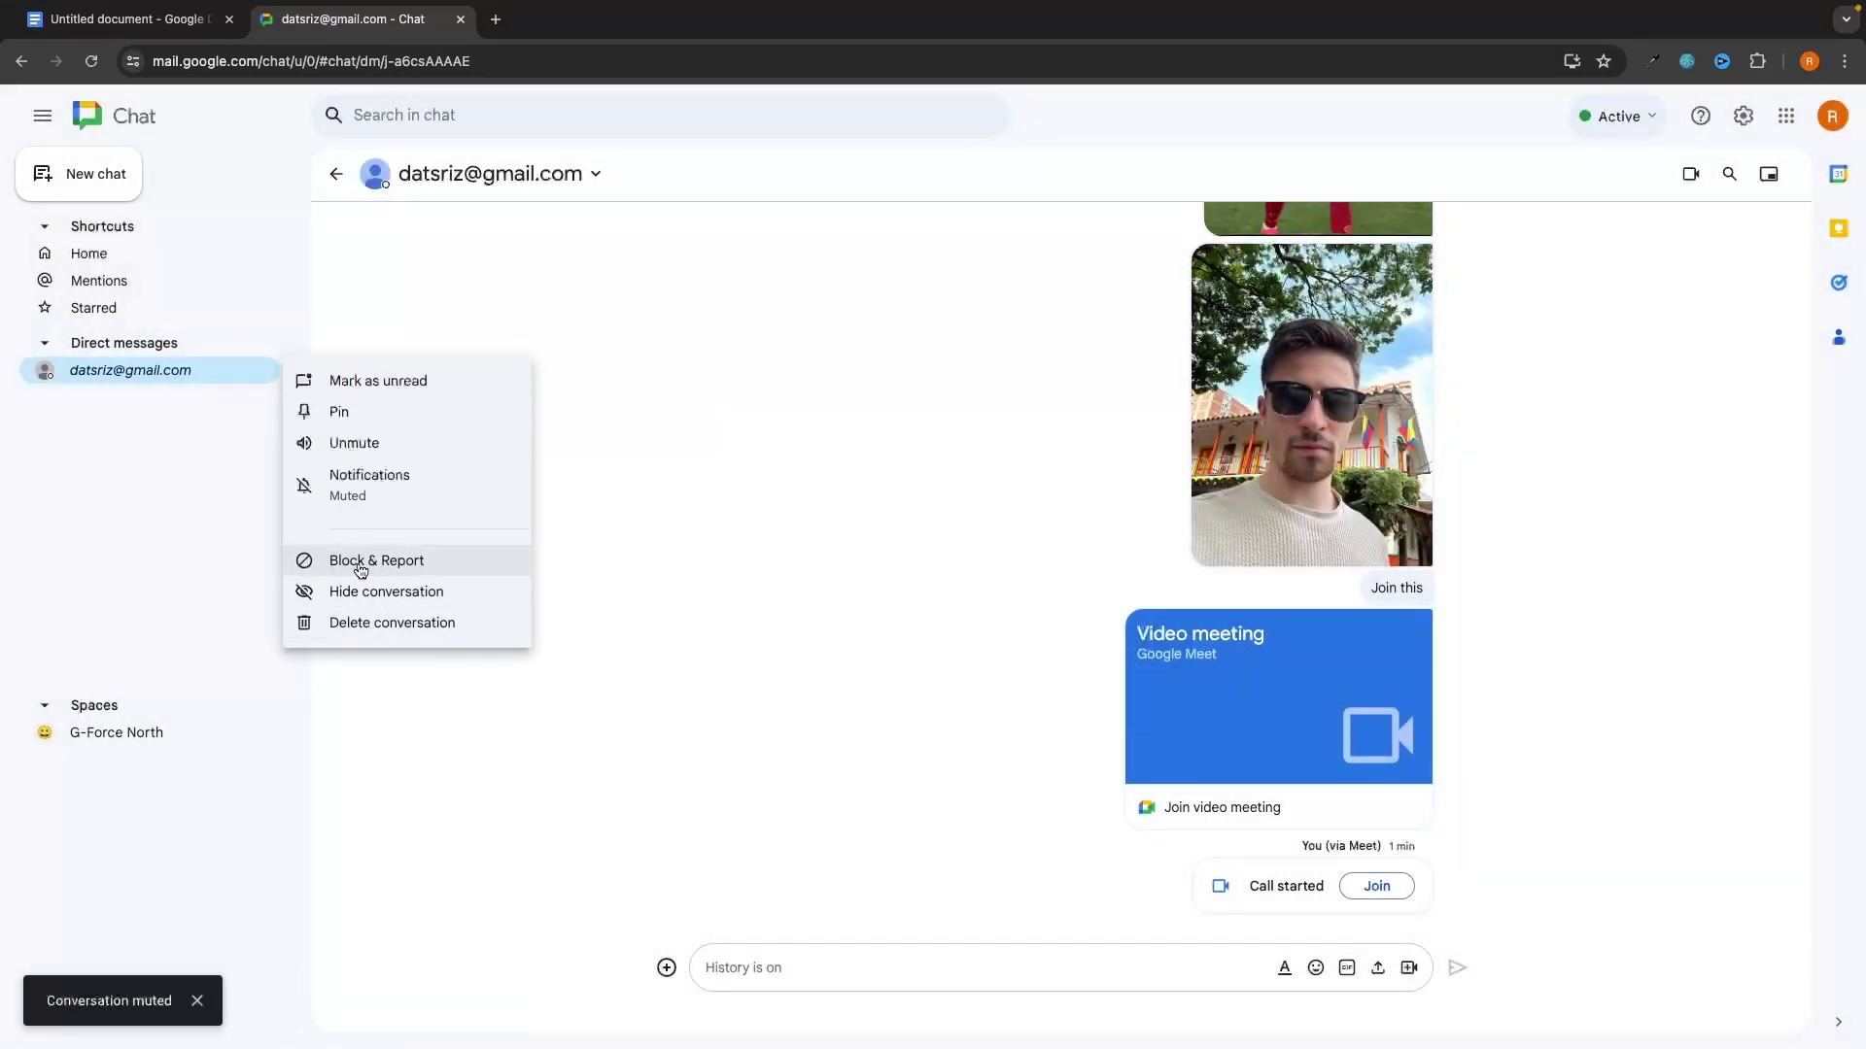
{"action": "left_click", "coordinate": [354, 443]}
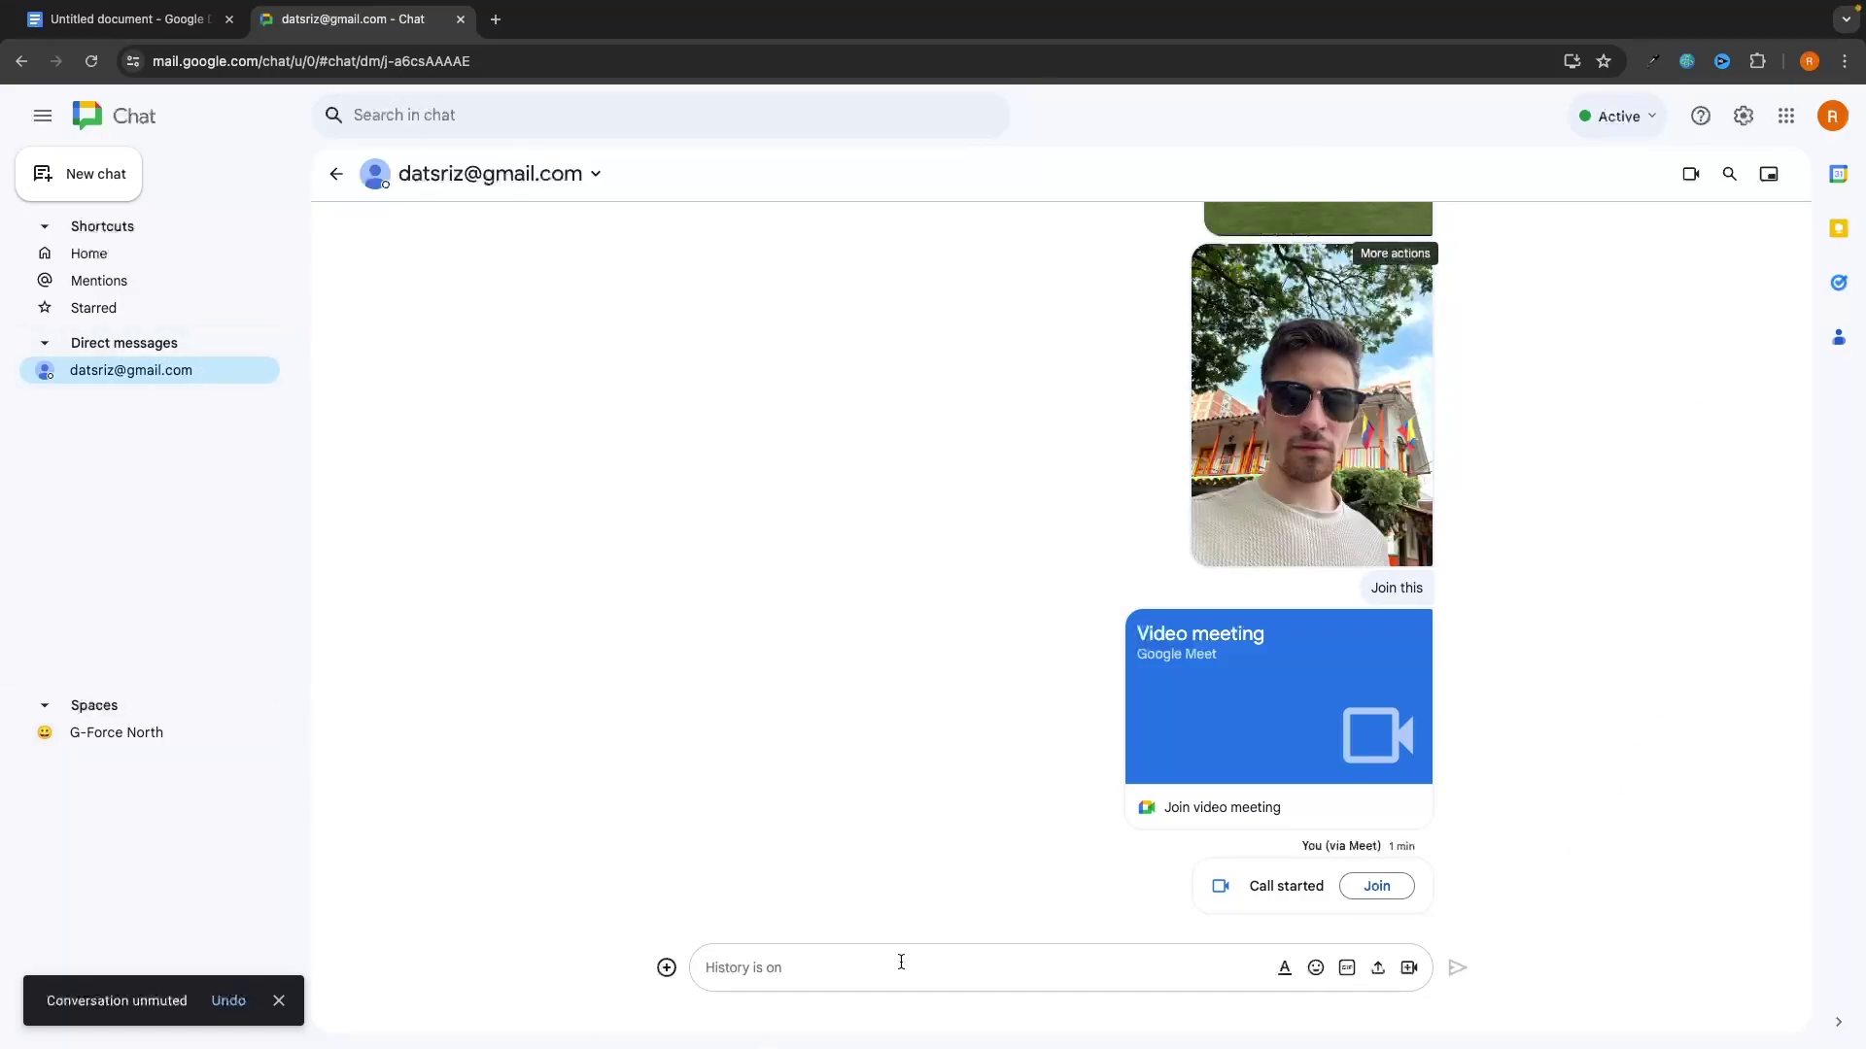
{"action": "left_click", "coordinate": [113, 182]}
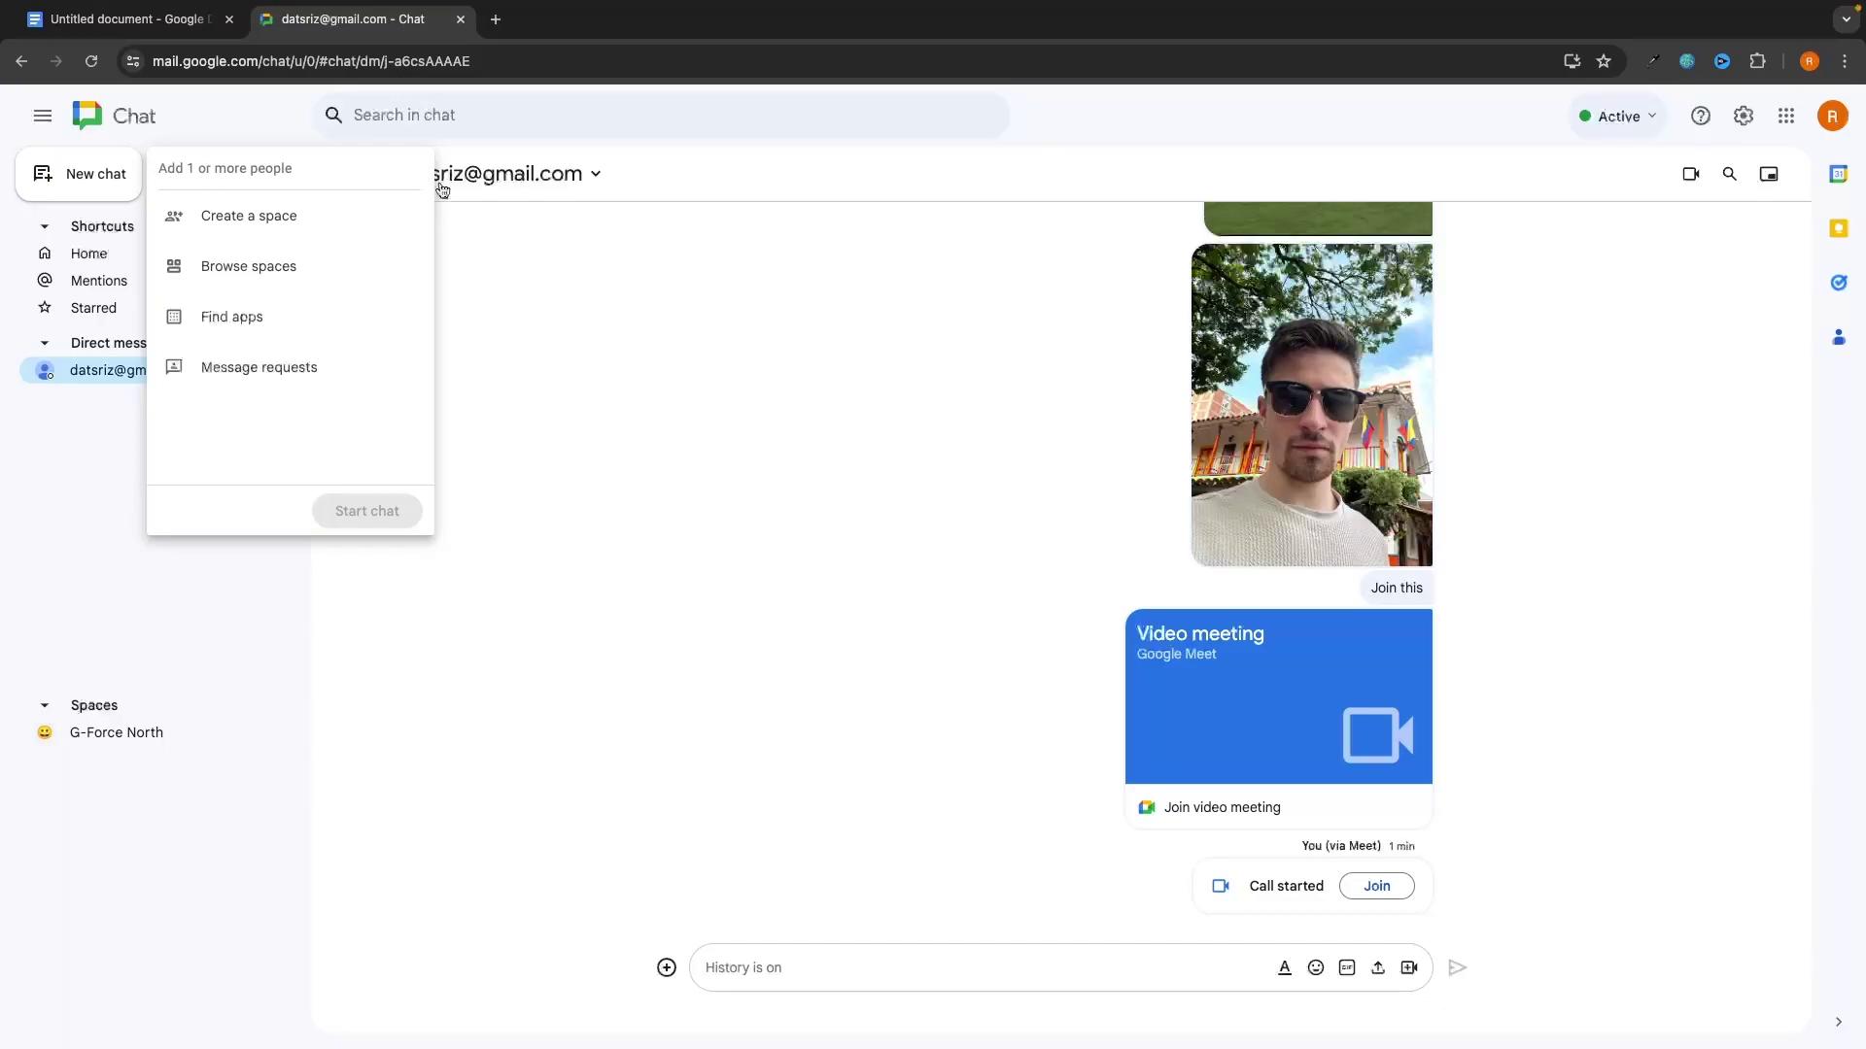
Step: Close the New chat panel and open the G-Force North space
{"action": "left_click", "coordinate": [575, 599]}
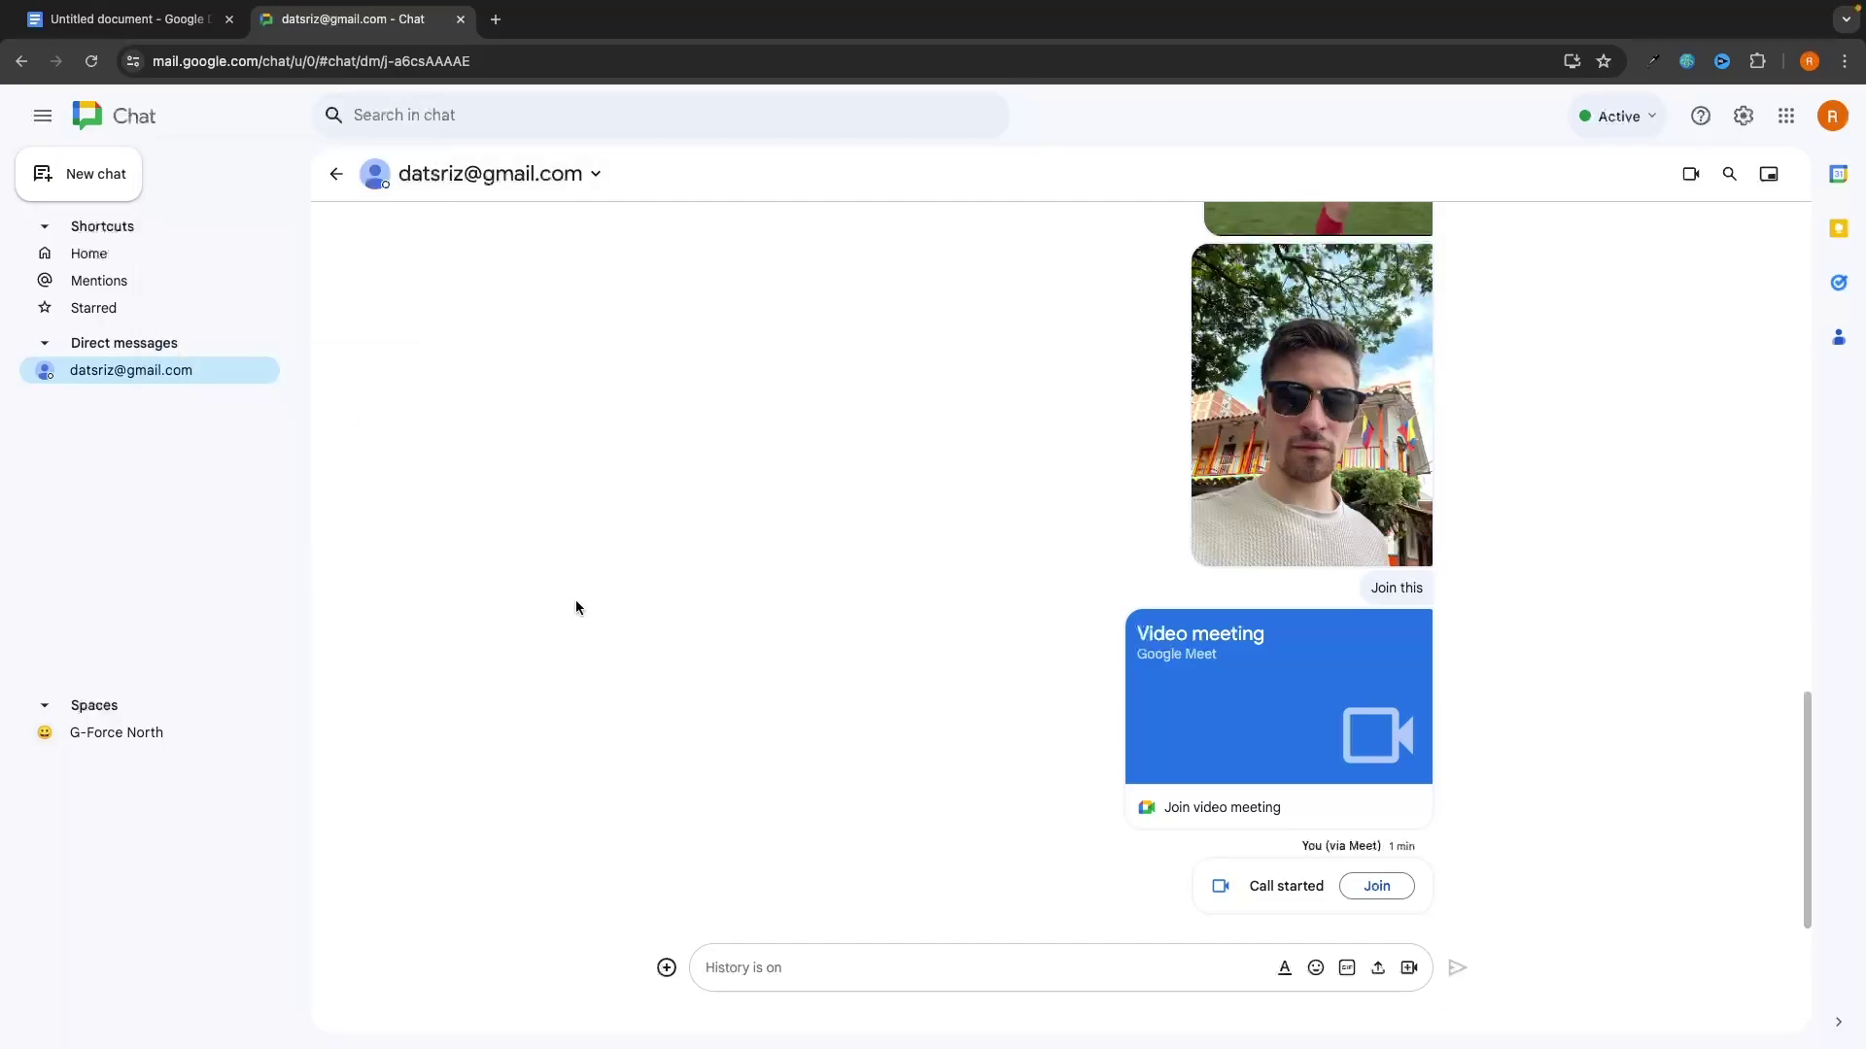
{"action": "left_click", "coordinate": [123, 736]}
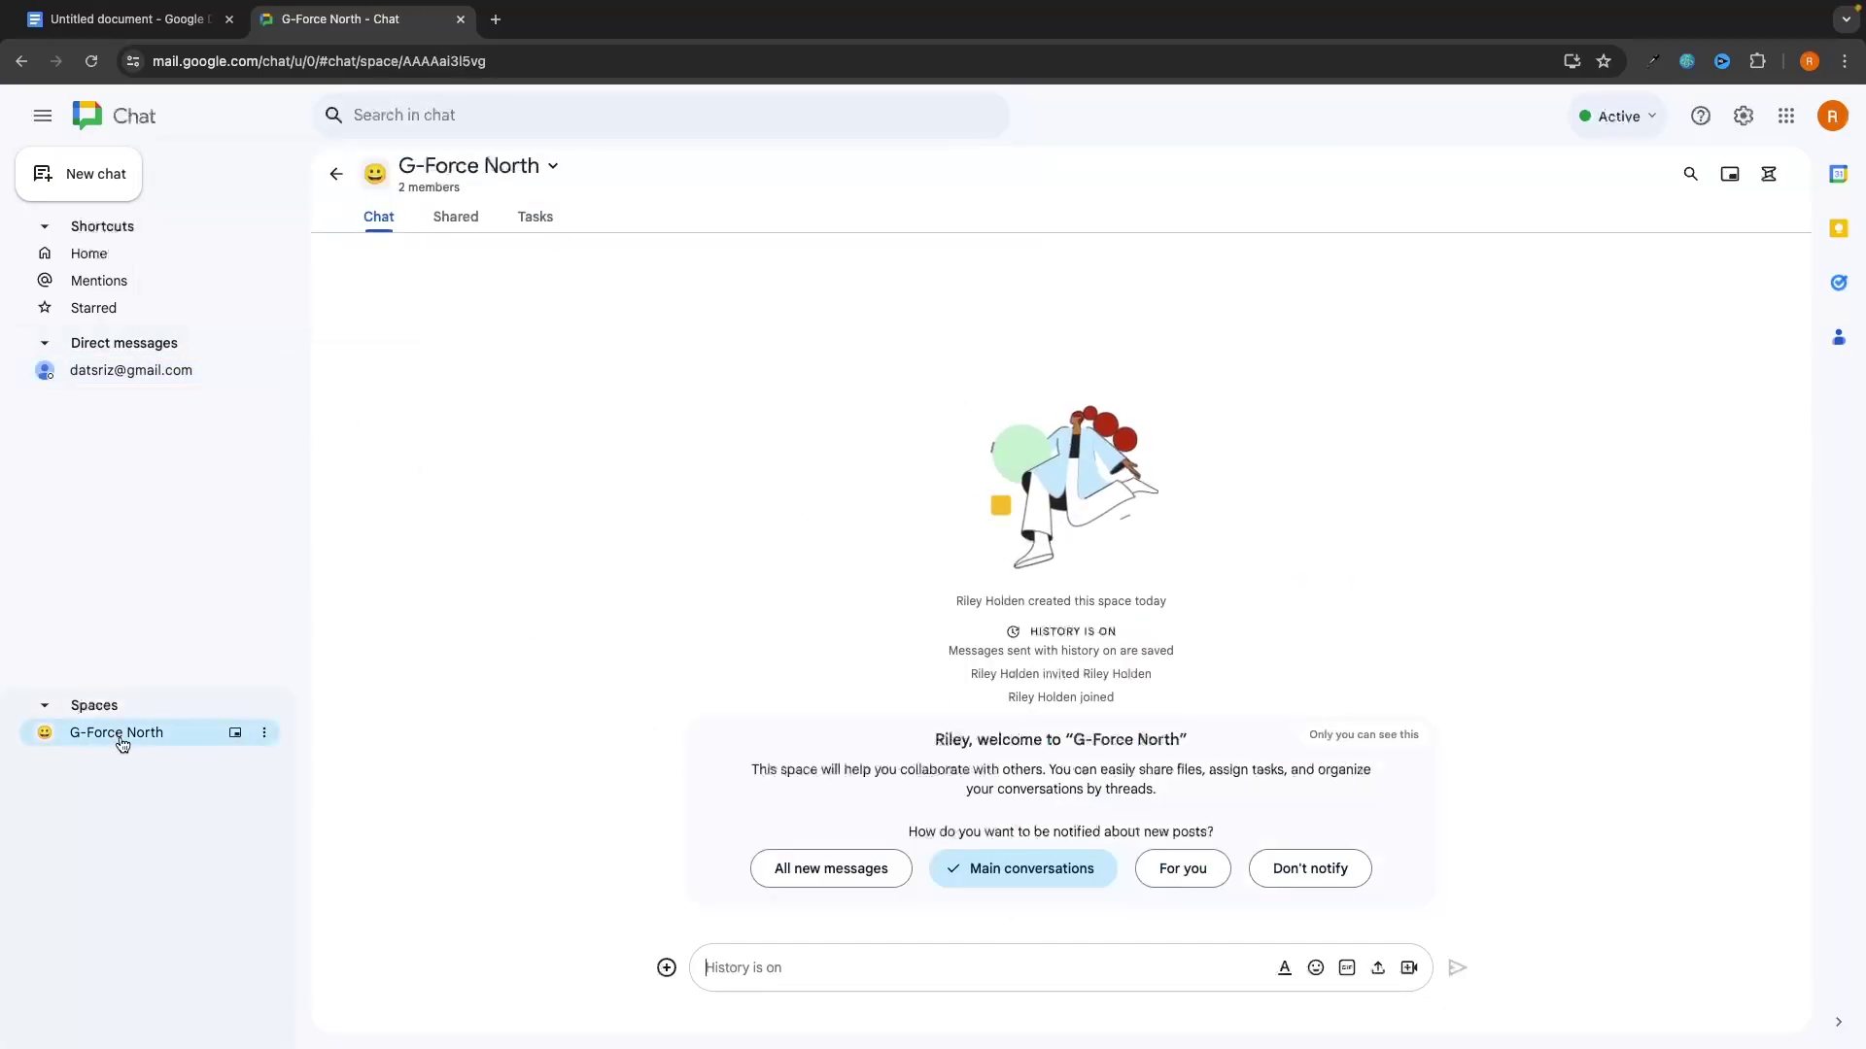
Step: Set G-Force North to Don't notify for new messages from its welcome card
{"action": "left_click", "coordinate": [666, 967]}
{"action": "left_click", "coordinate": [1502, 748]}
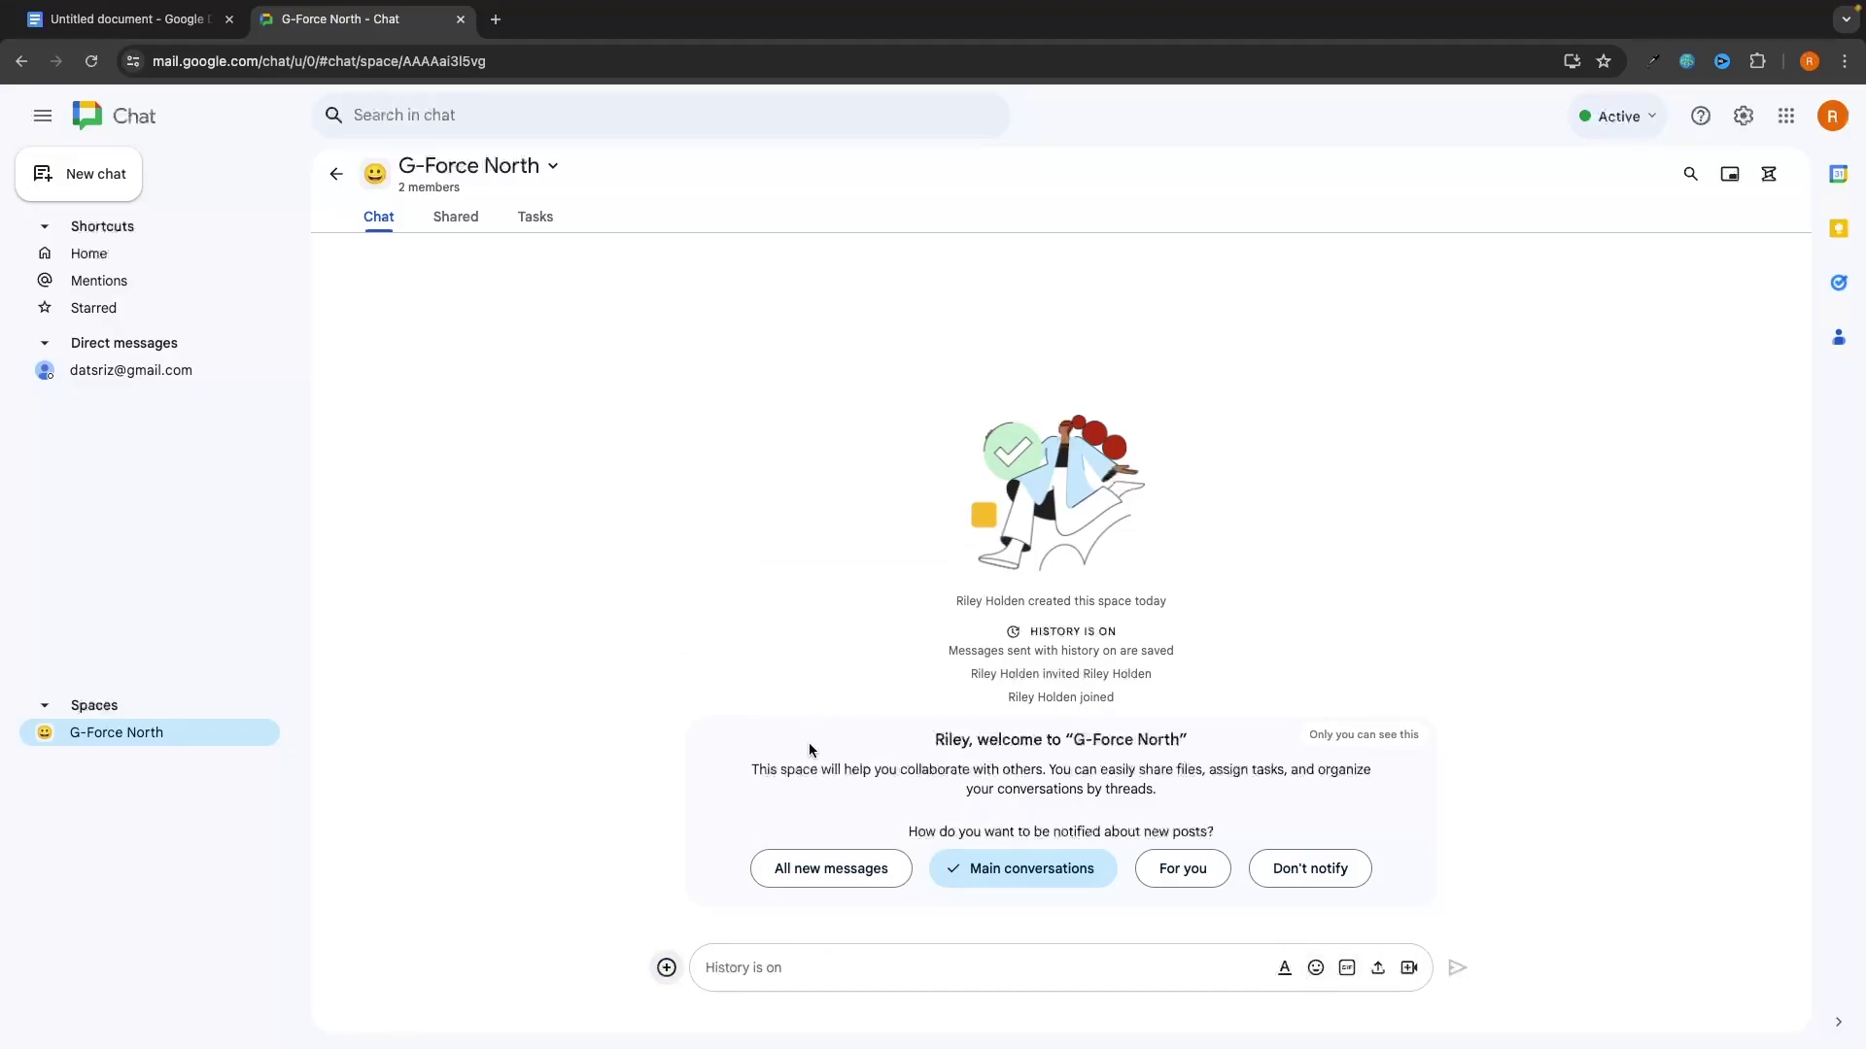
{"action": "left_click", "coordinate": [1359, 870]}
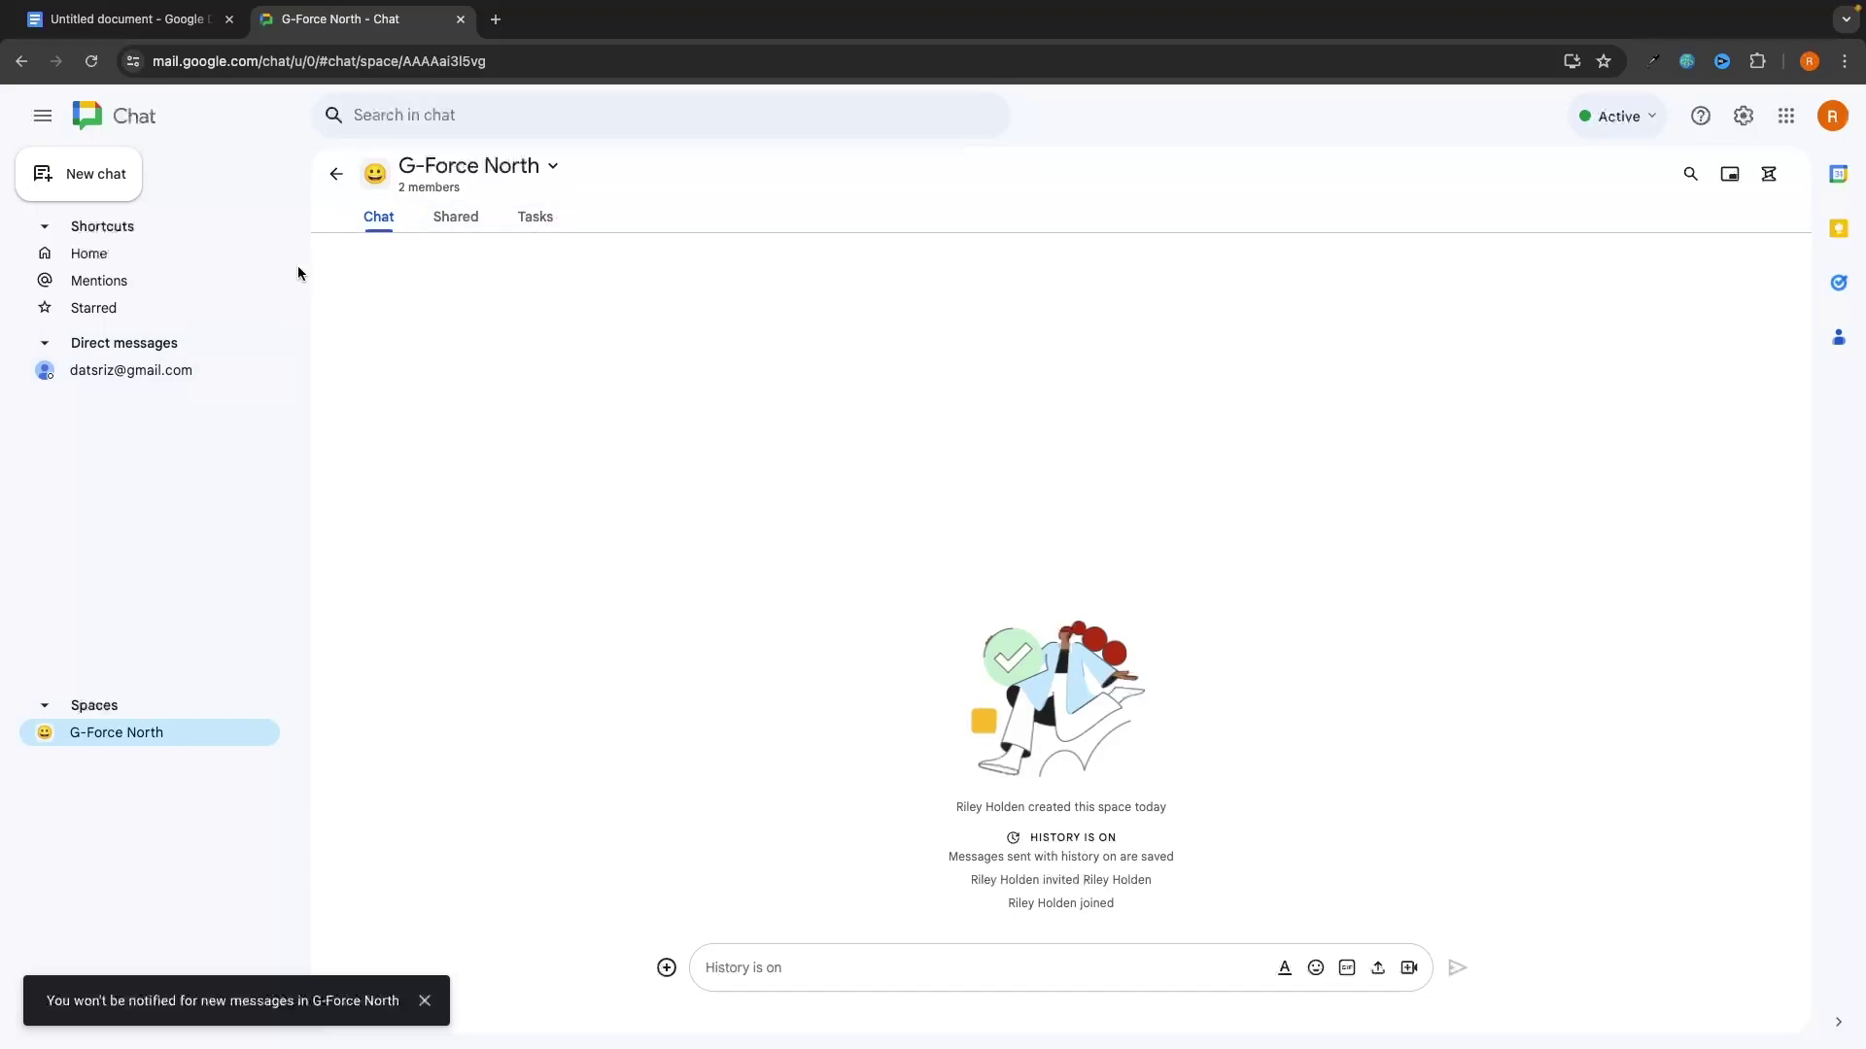
Step: Switch to the DM and back to G-Force North, then view its Shared files
{"action": "left_click", "coordinate": [145, 372]}
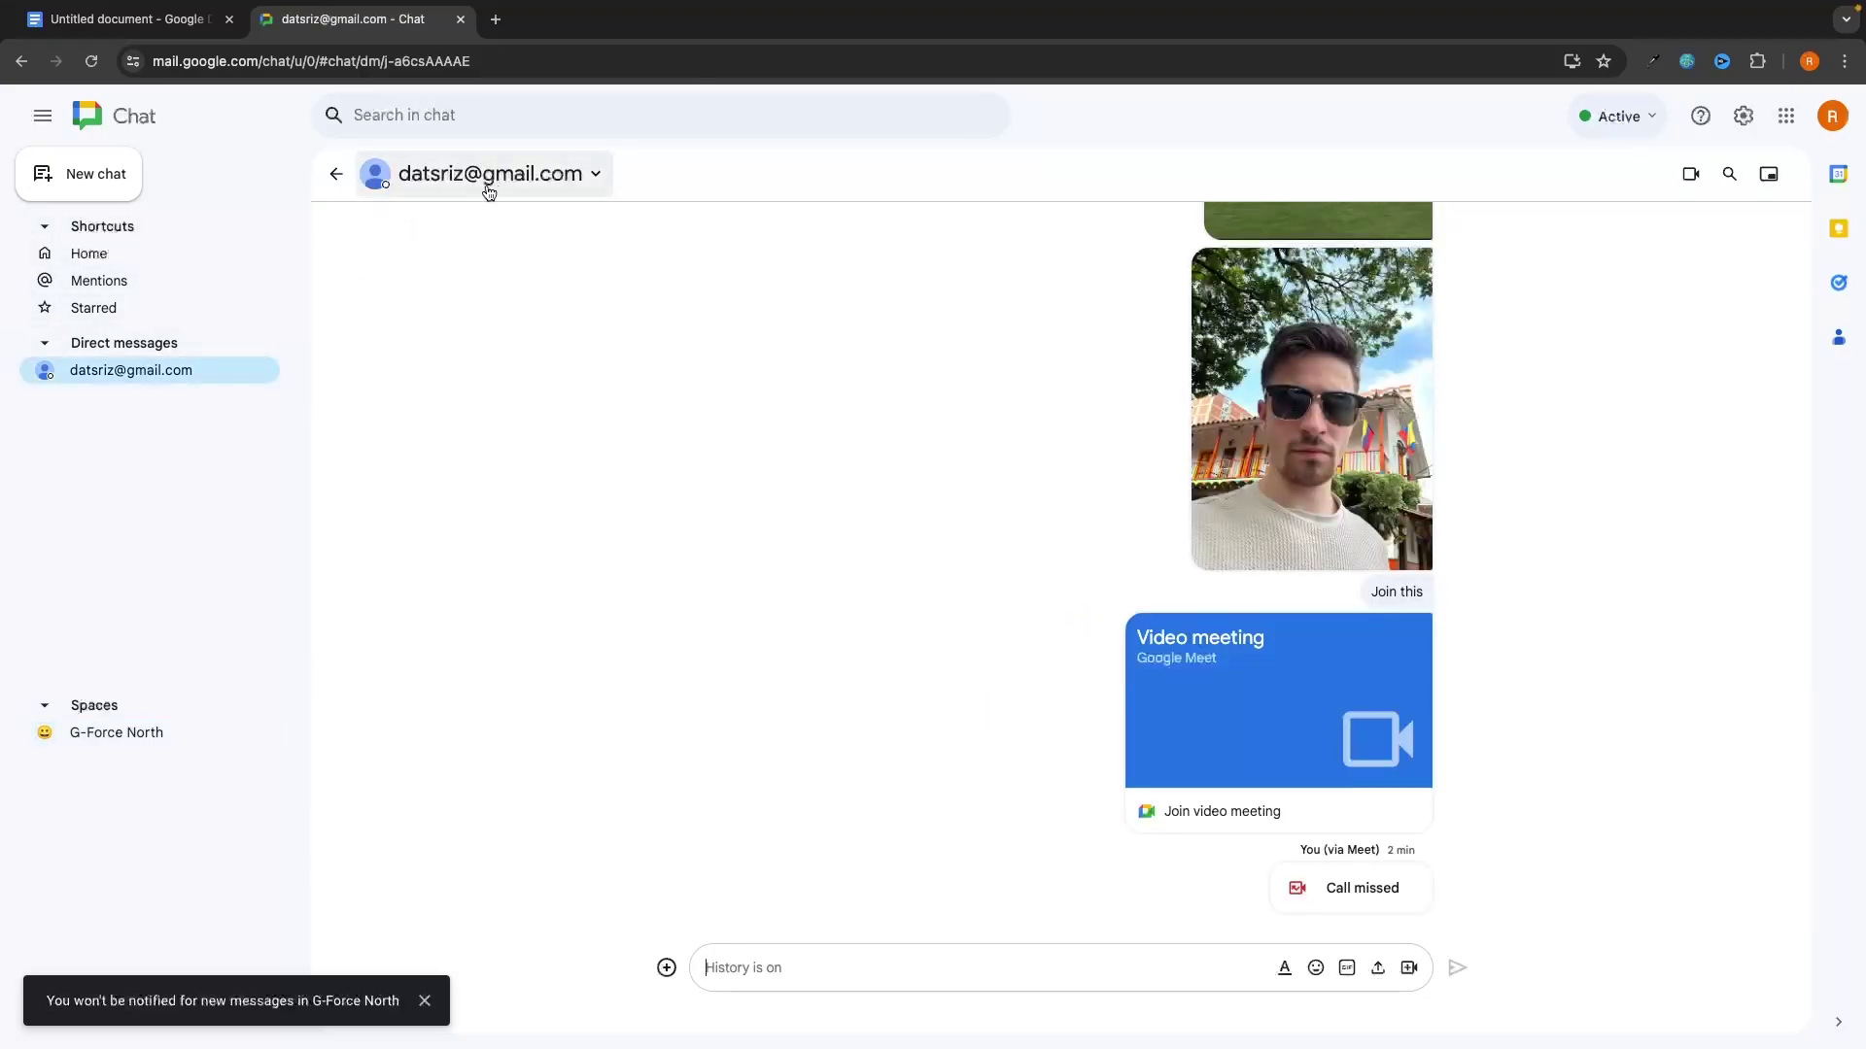
{"action": "left_click", "coordinate": [144, 730]}
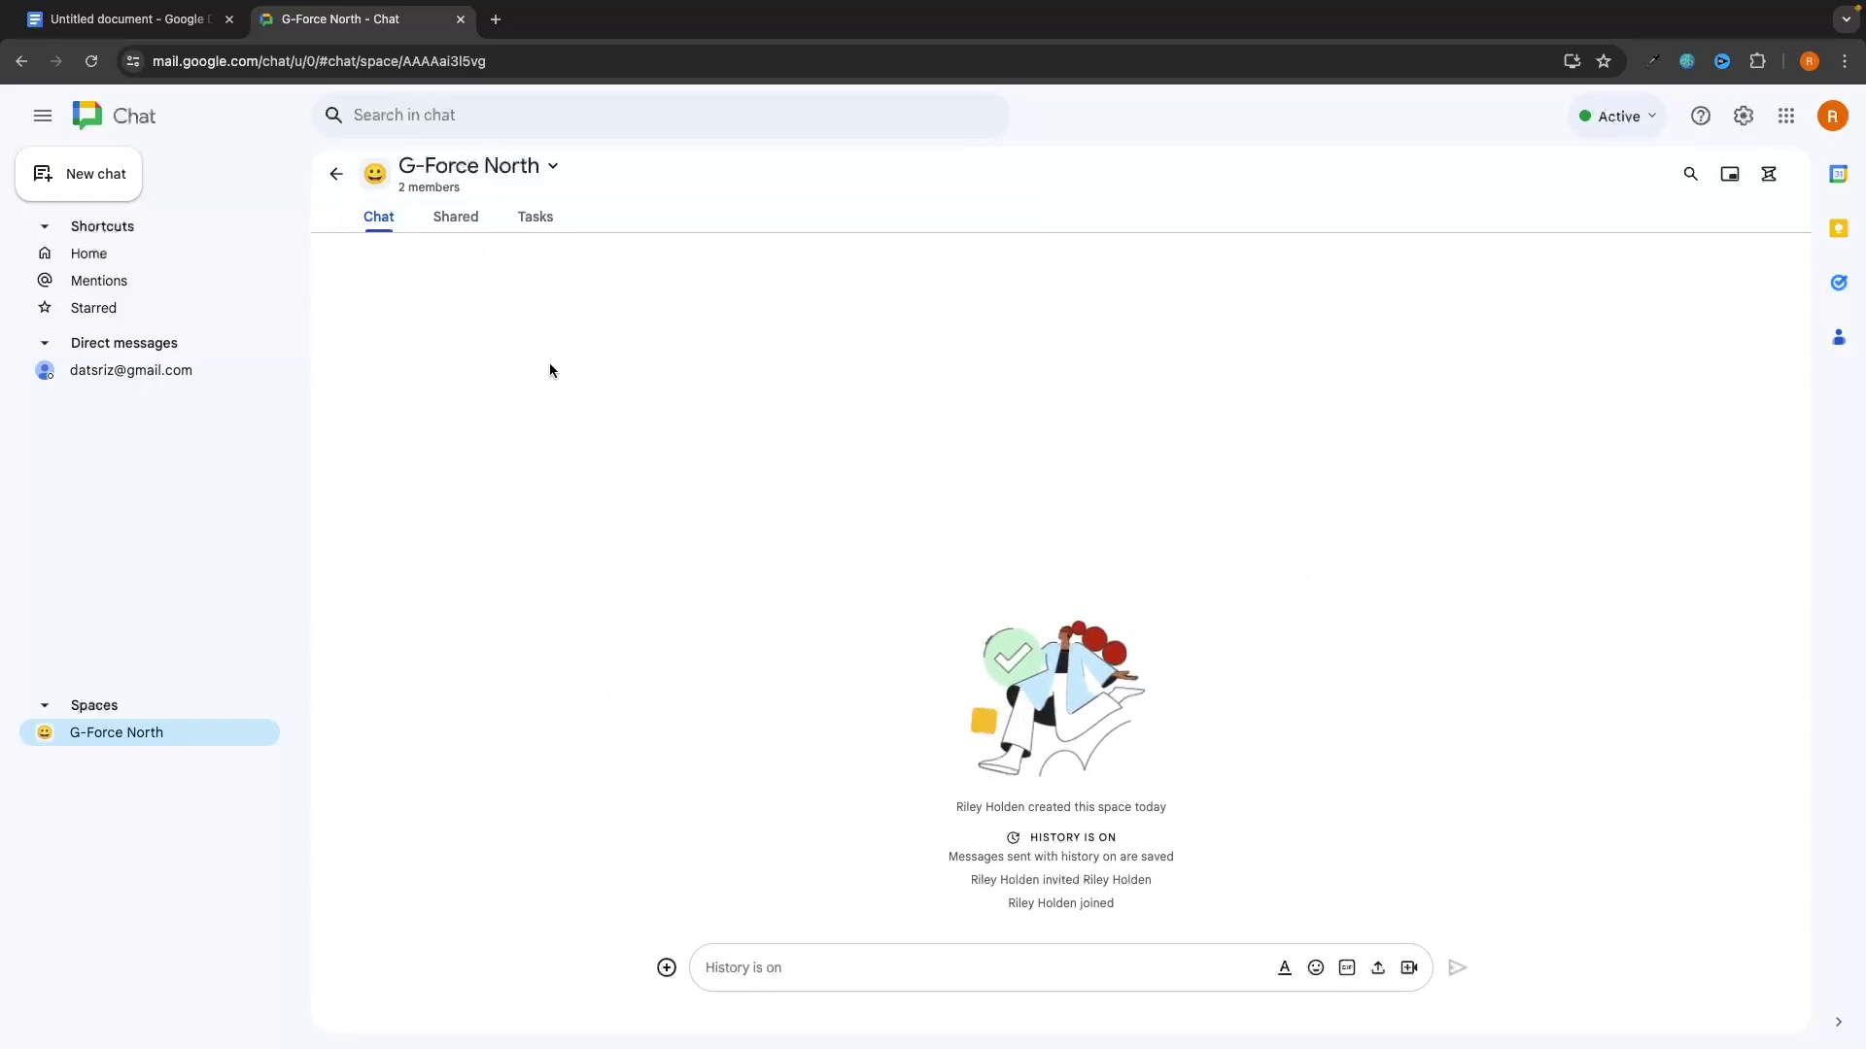
{"action": "left_click", "coordinate": [454, 226]}
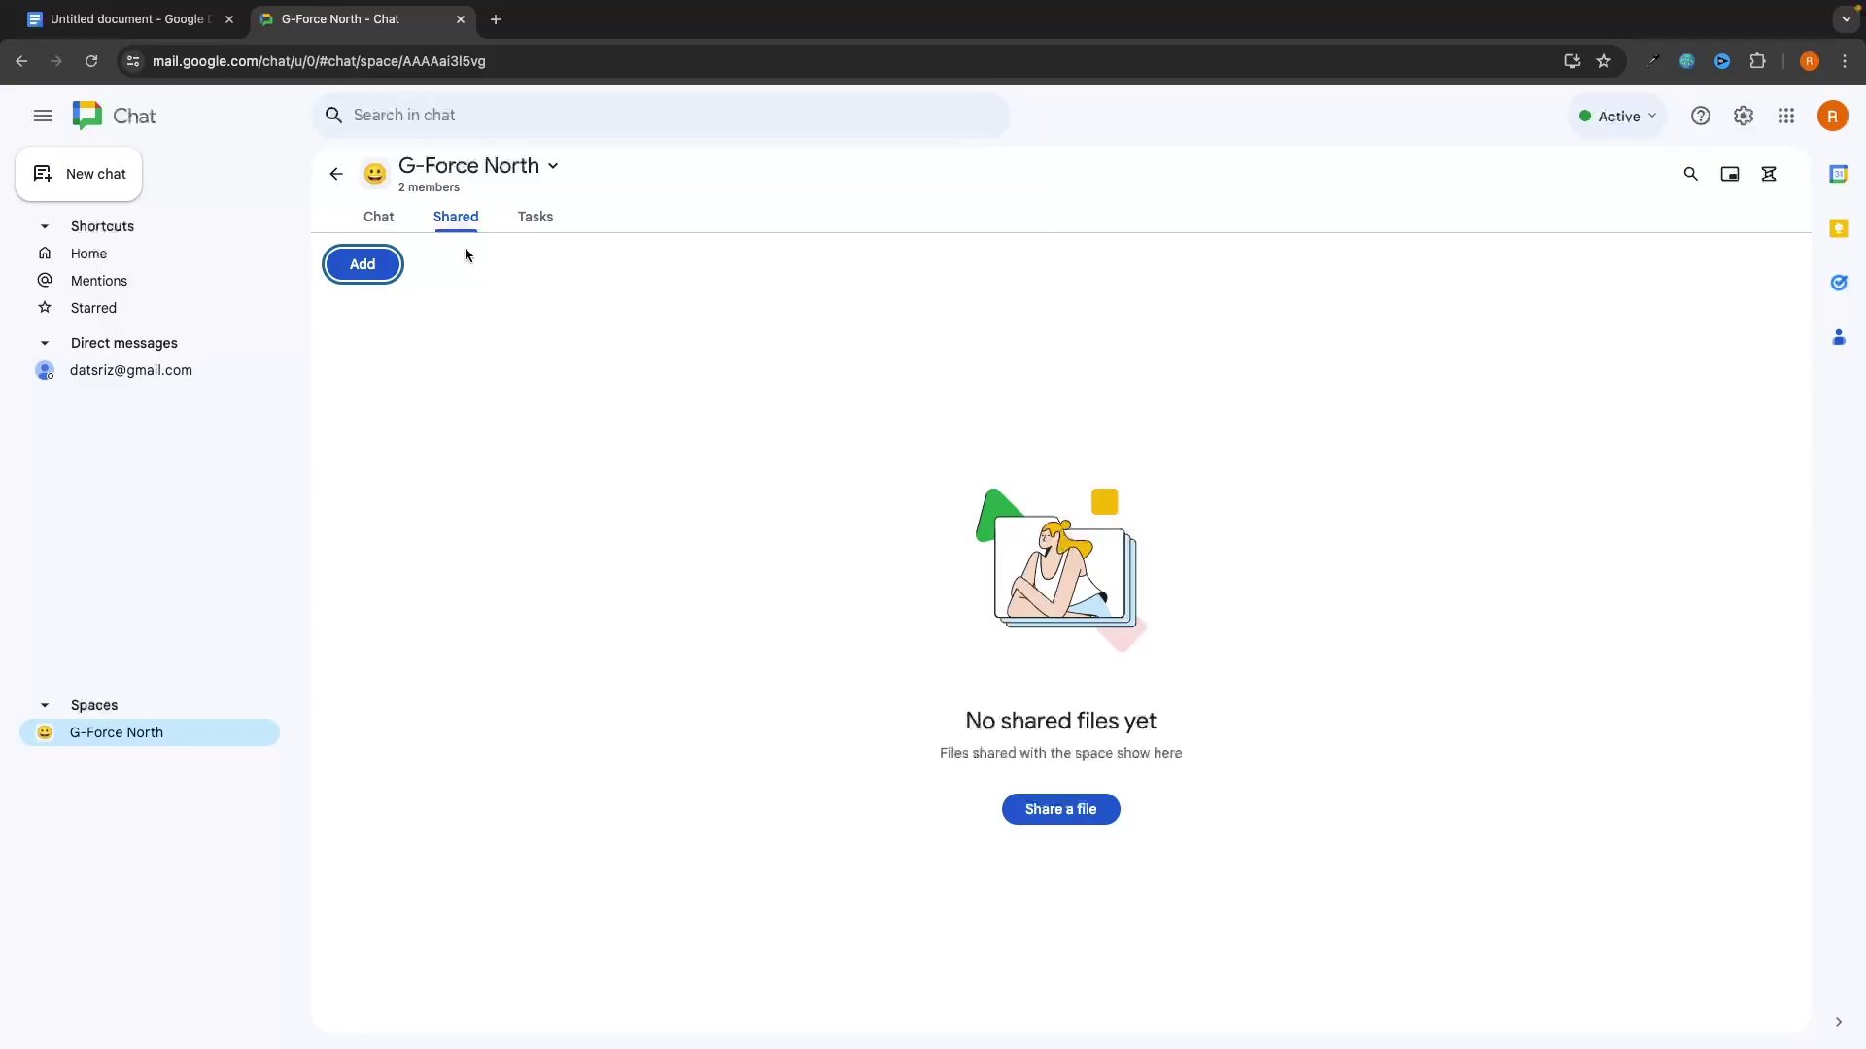
{"action": "left_click", "coordinate": [535, 218]}
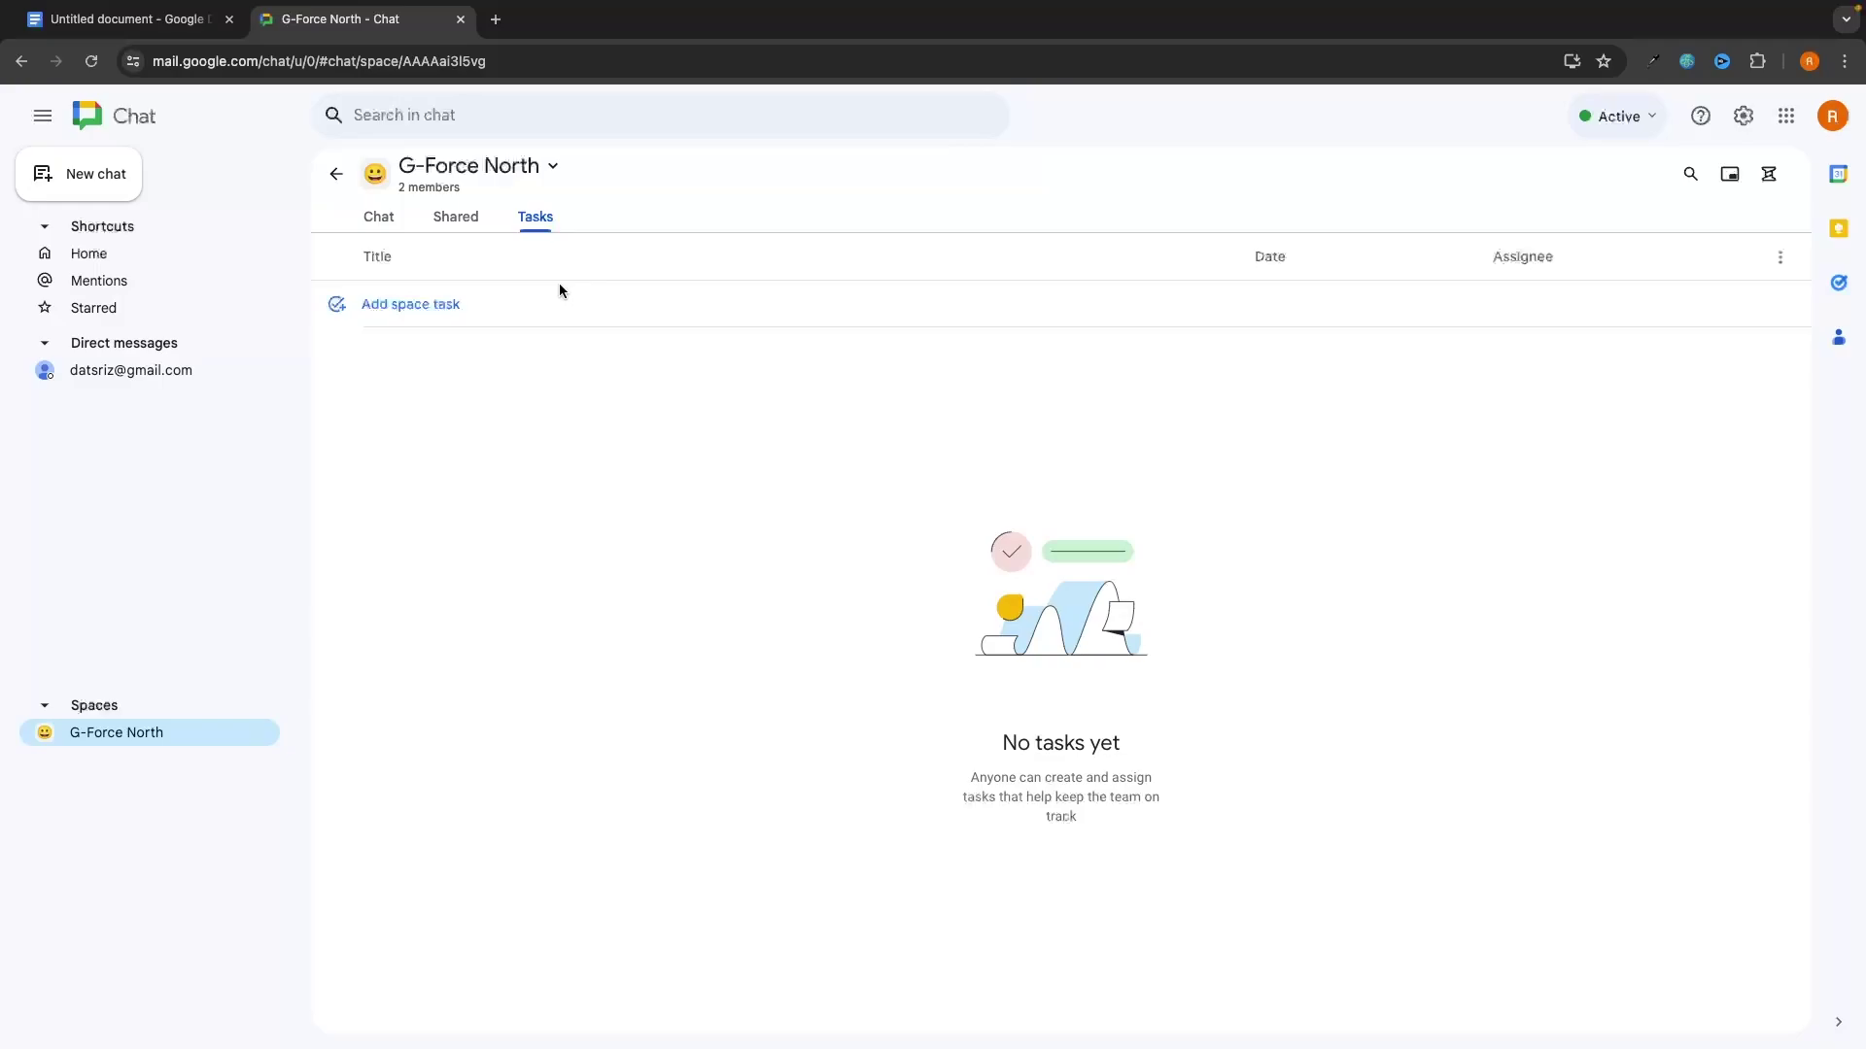
Step: Add the space task 'Walk the dog' due July 11 at 7:00 PM, assigned to the second member
{"action": "left_click", "coordinate": [392, 307]}
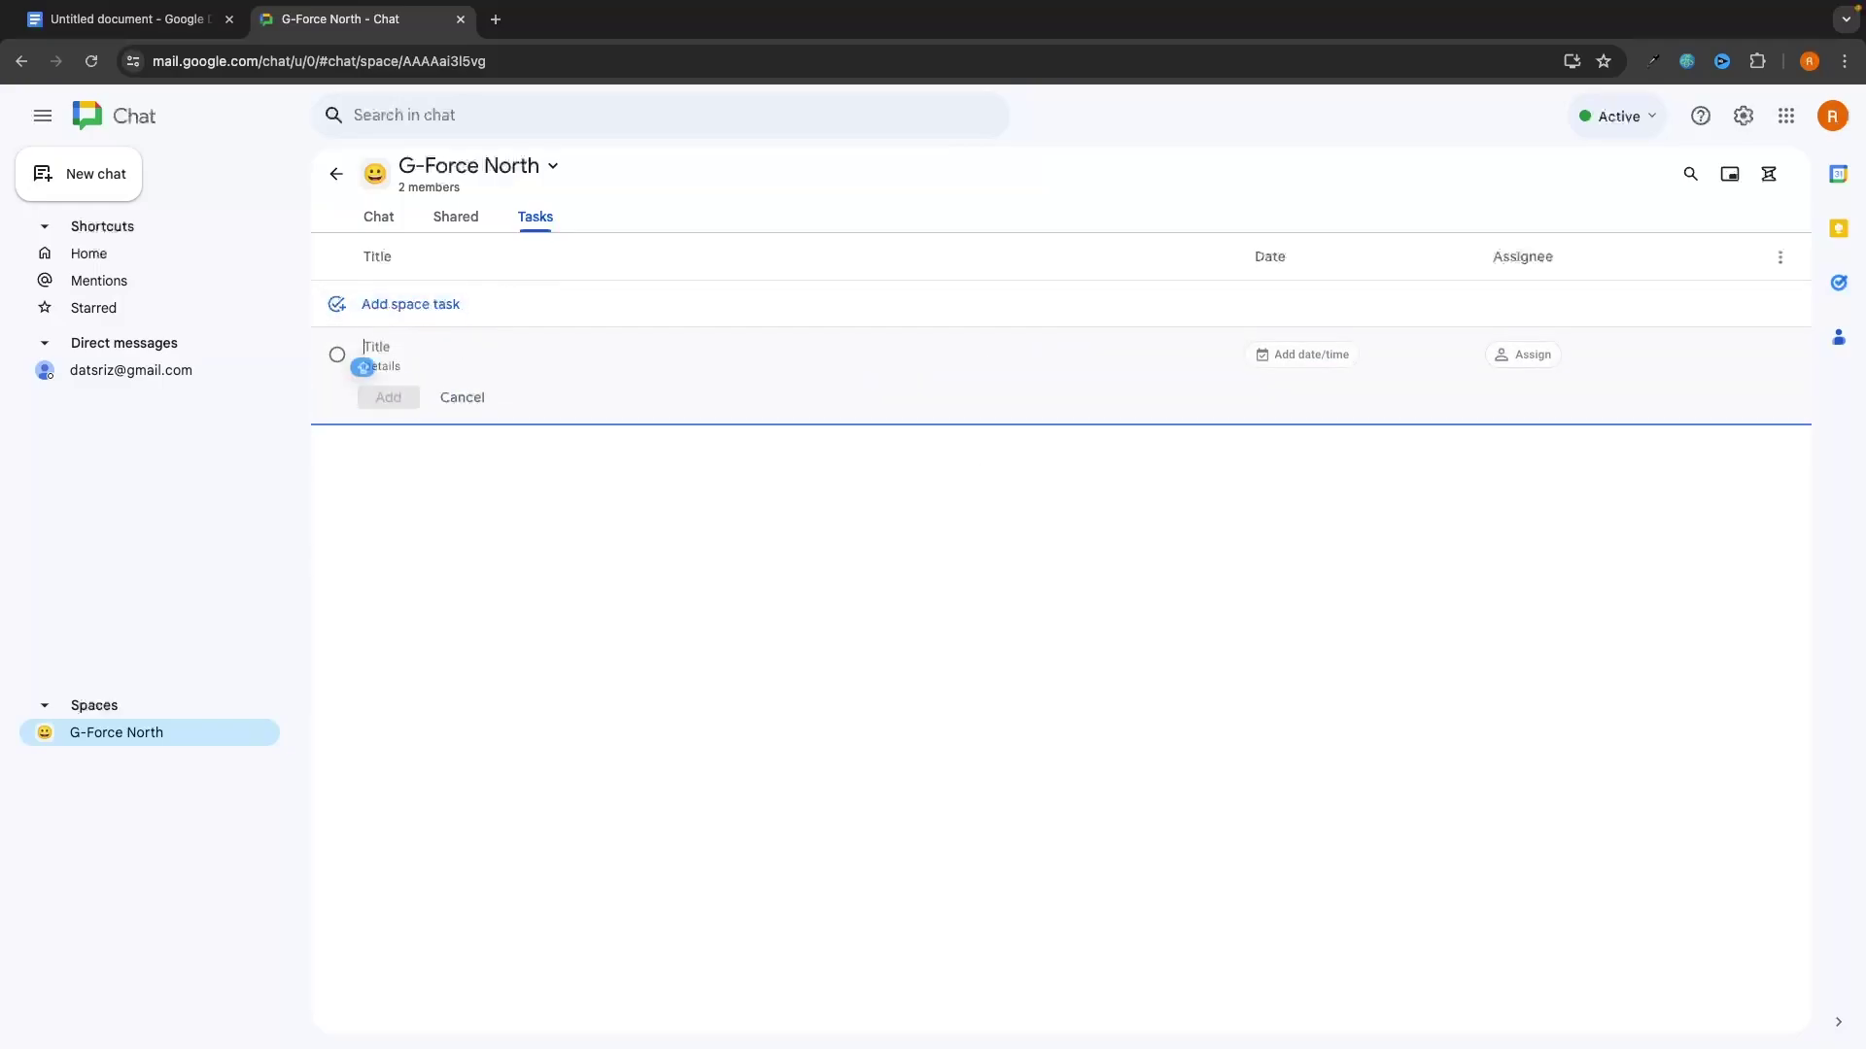
{"action": "type", "text": "Walk the dog"}
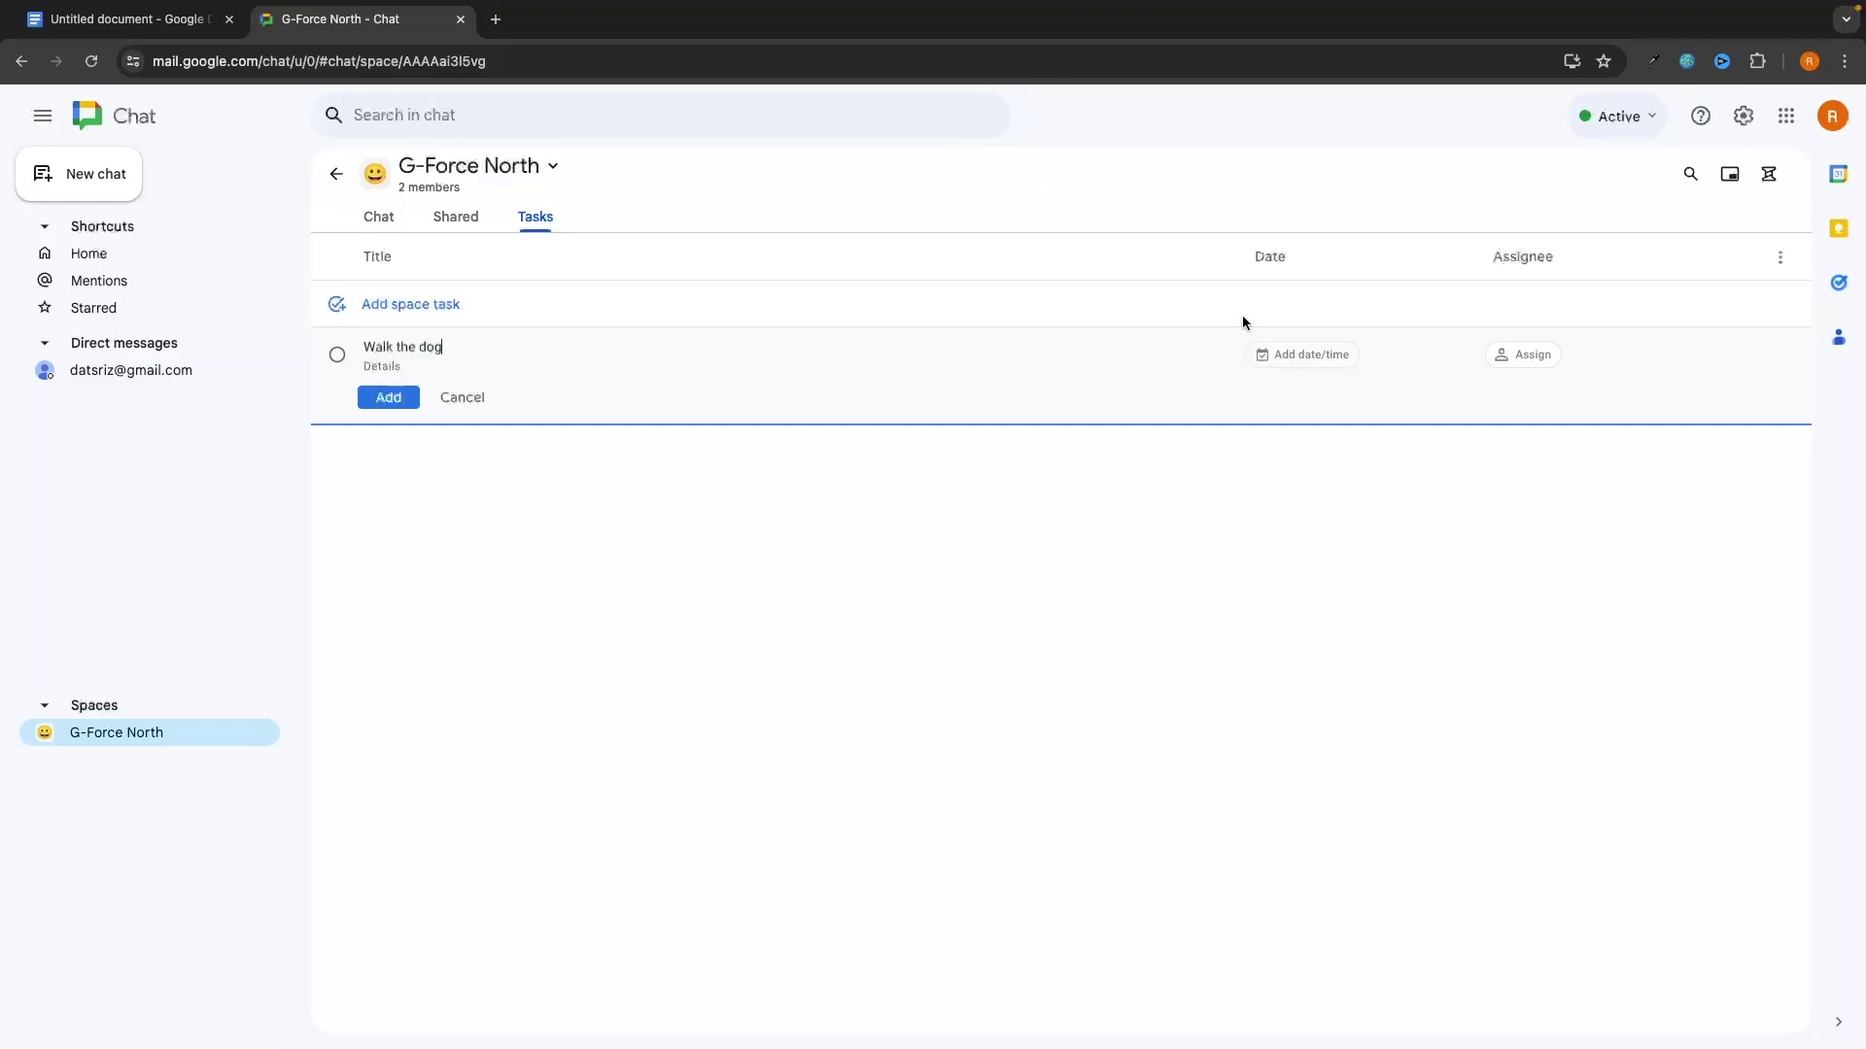
{"action": "left_click", "coordinate": [1309, 357]}
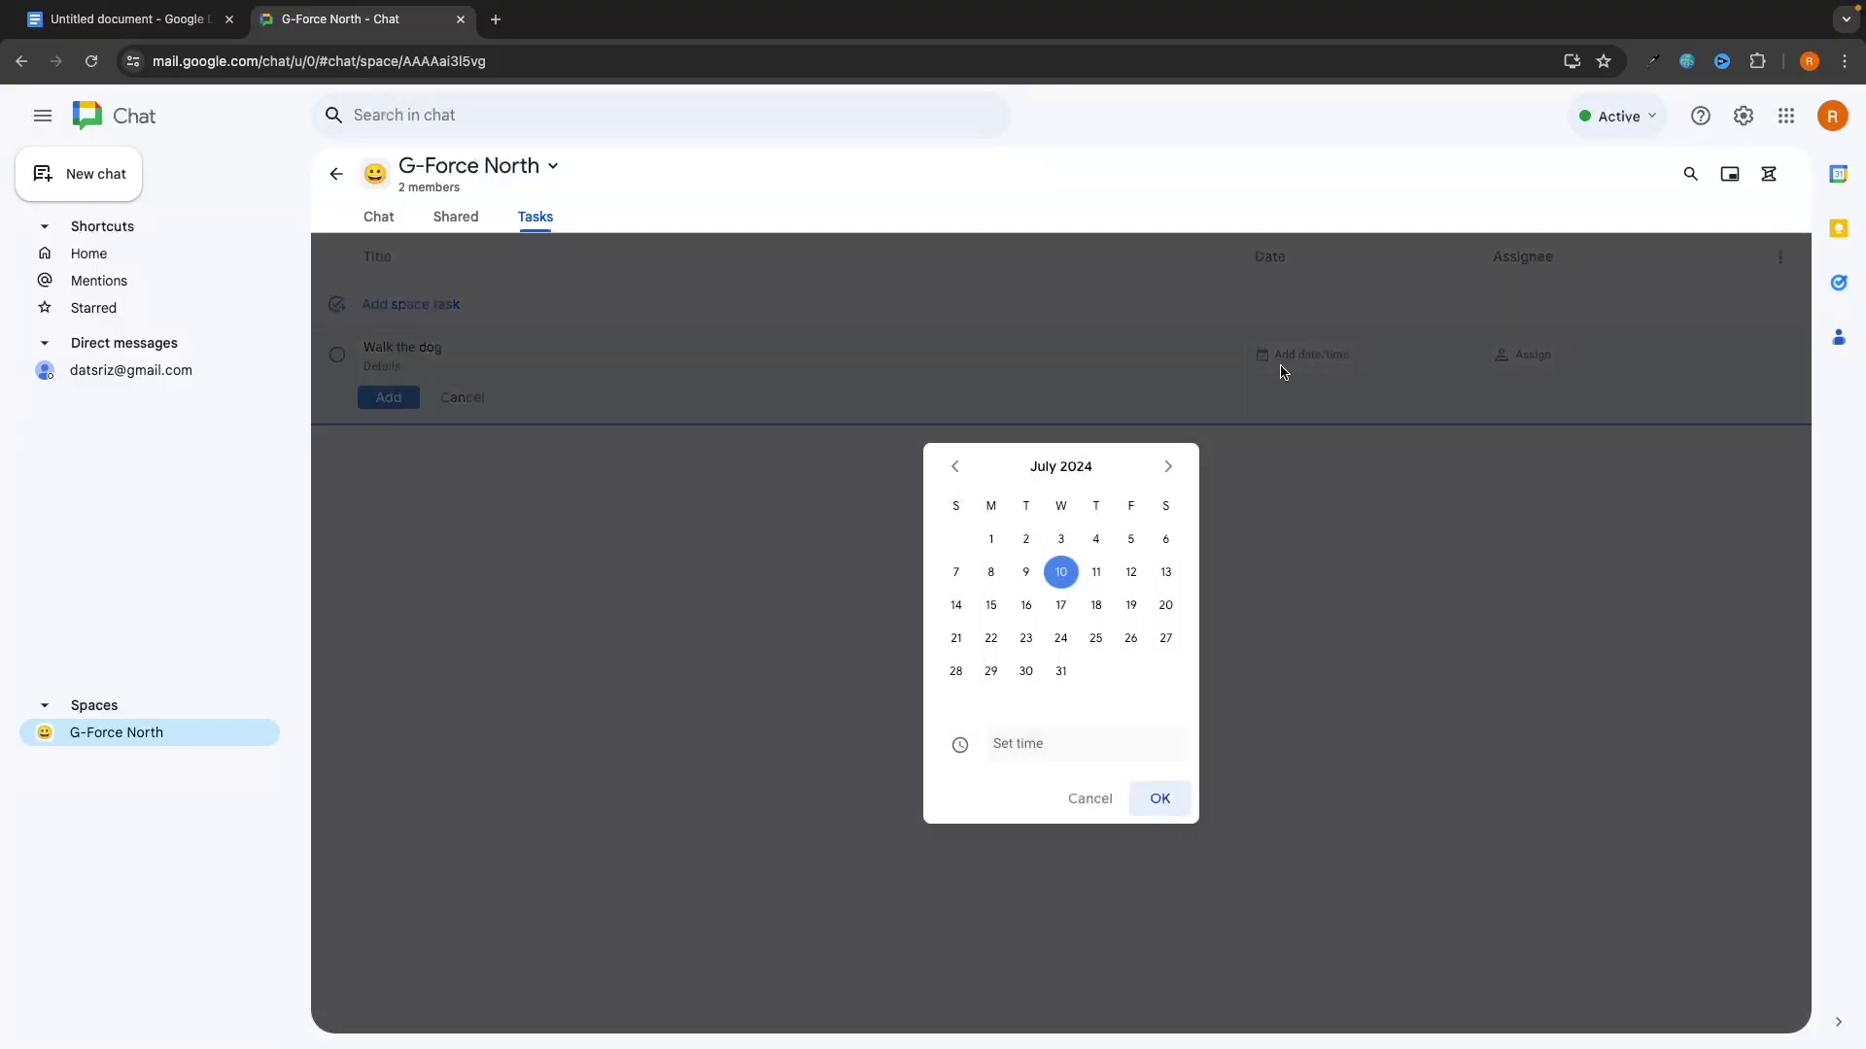
{"action": "left_click", "coordinate": [1098, 579]}
{"action": "left_click", "coordinate": [1114, 745]}
{"action": "type", "text": "7:00 PM"}
{"action": "left_click", "coordinate": [1159, 798]}
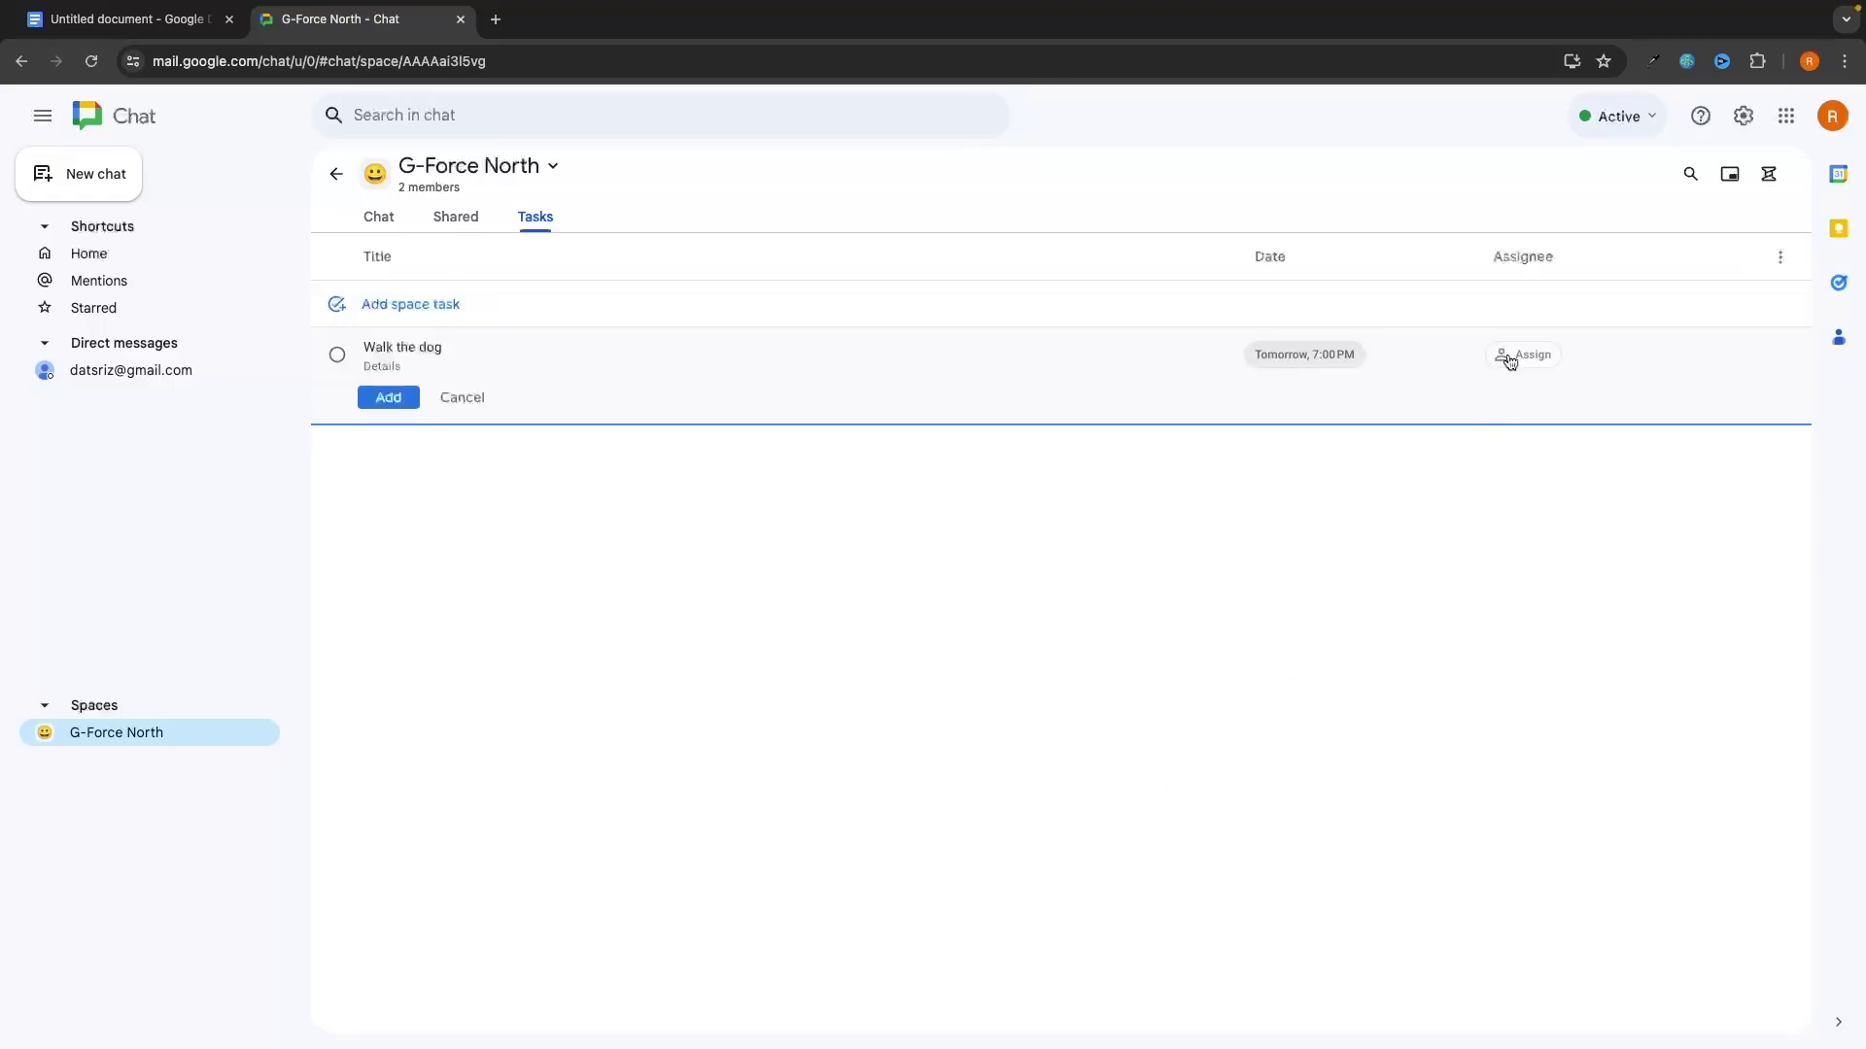
{"action": "left_click", "coordinate": [1509, 360]}
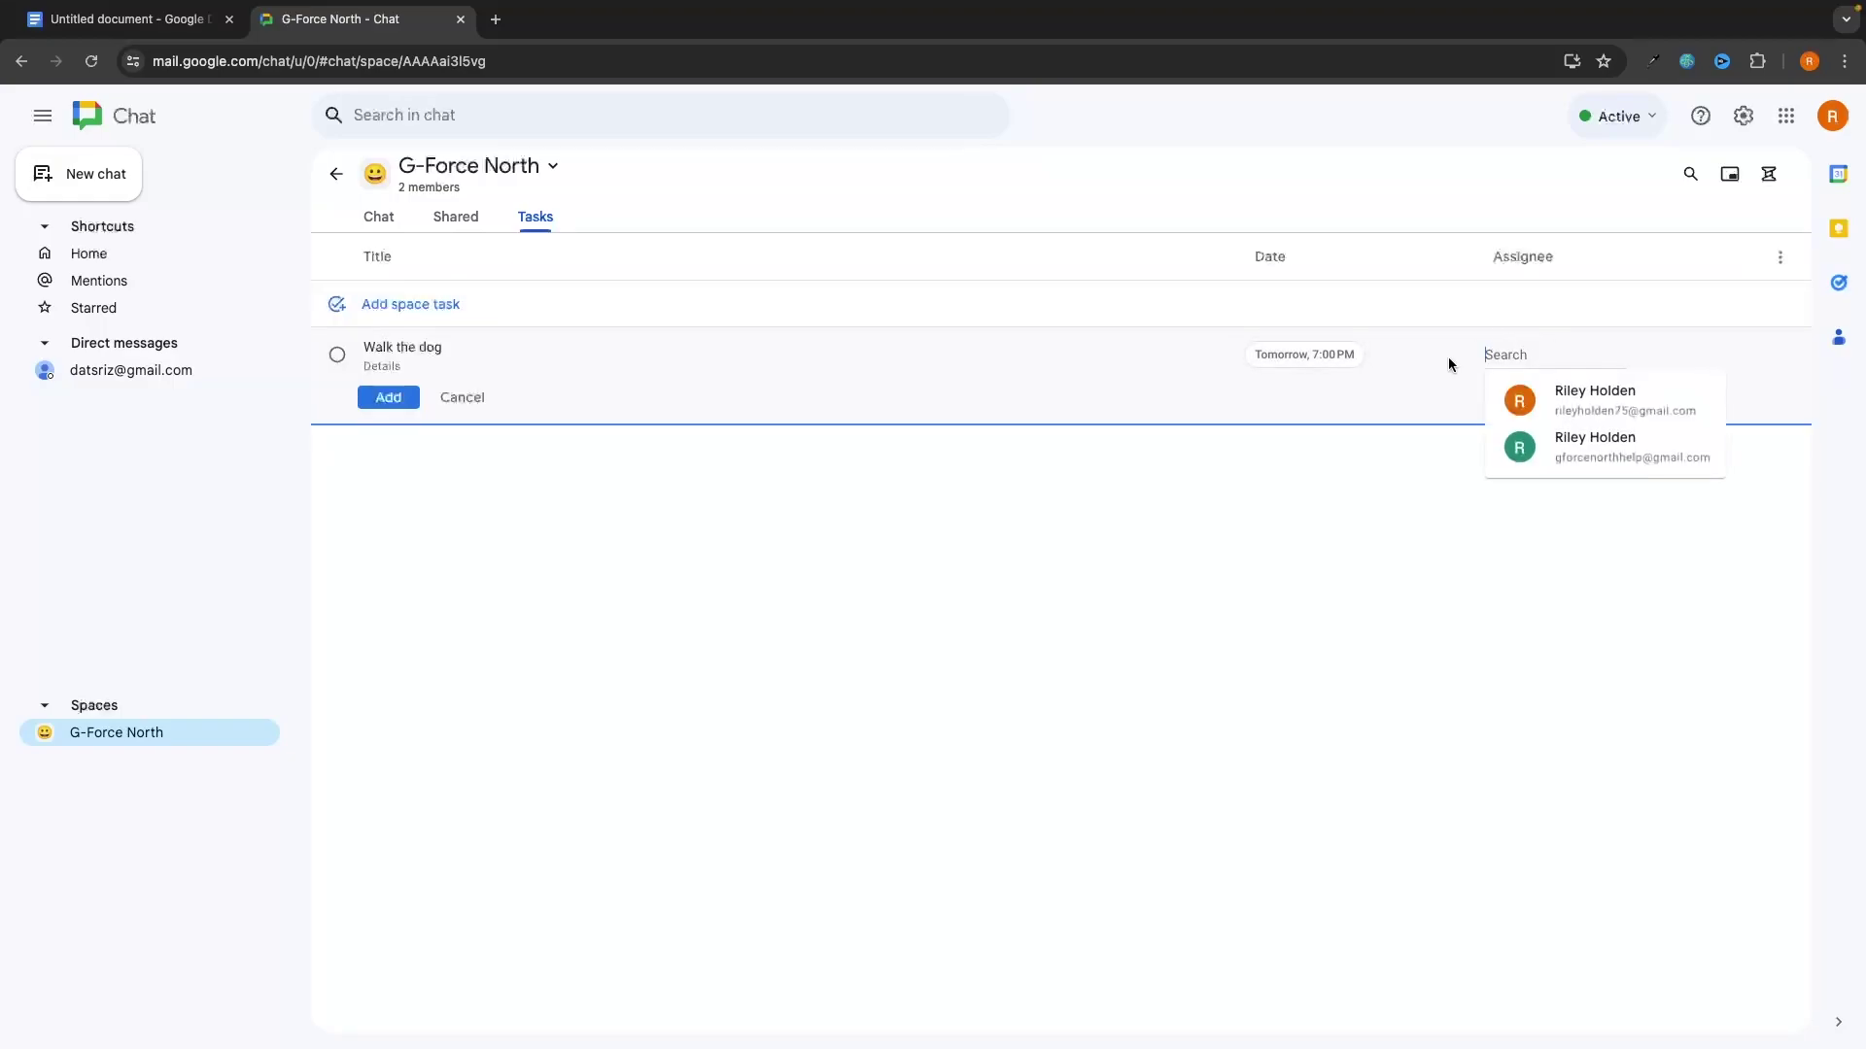
{"action": "left_click", "coordinate": [1601, 449]}
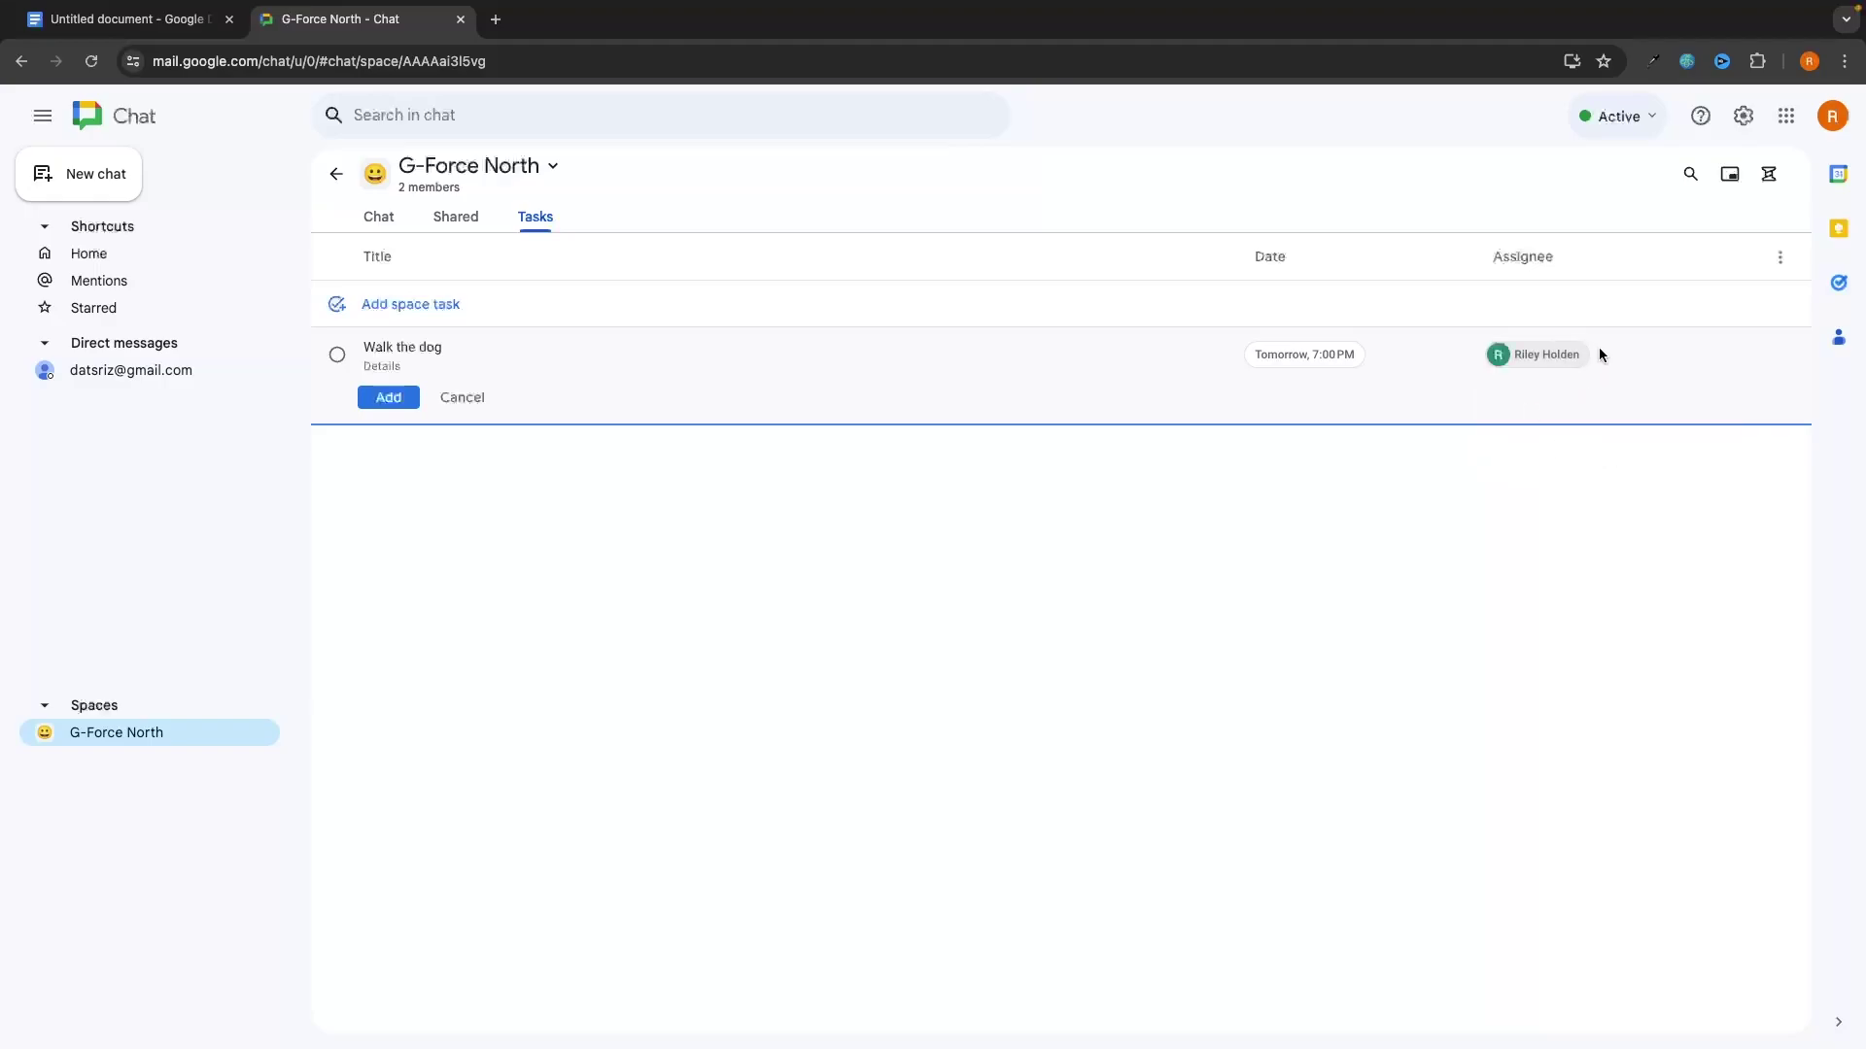
{"action": "left_click", "coordinate": [388, 398]}
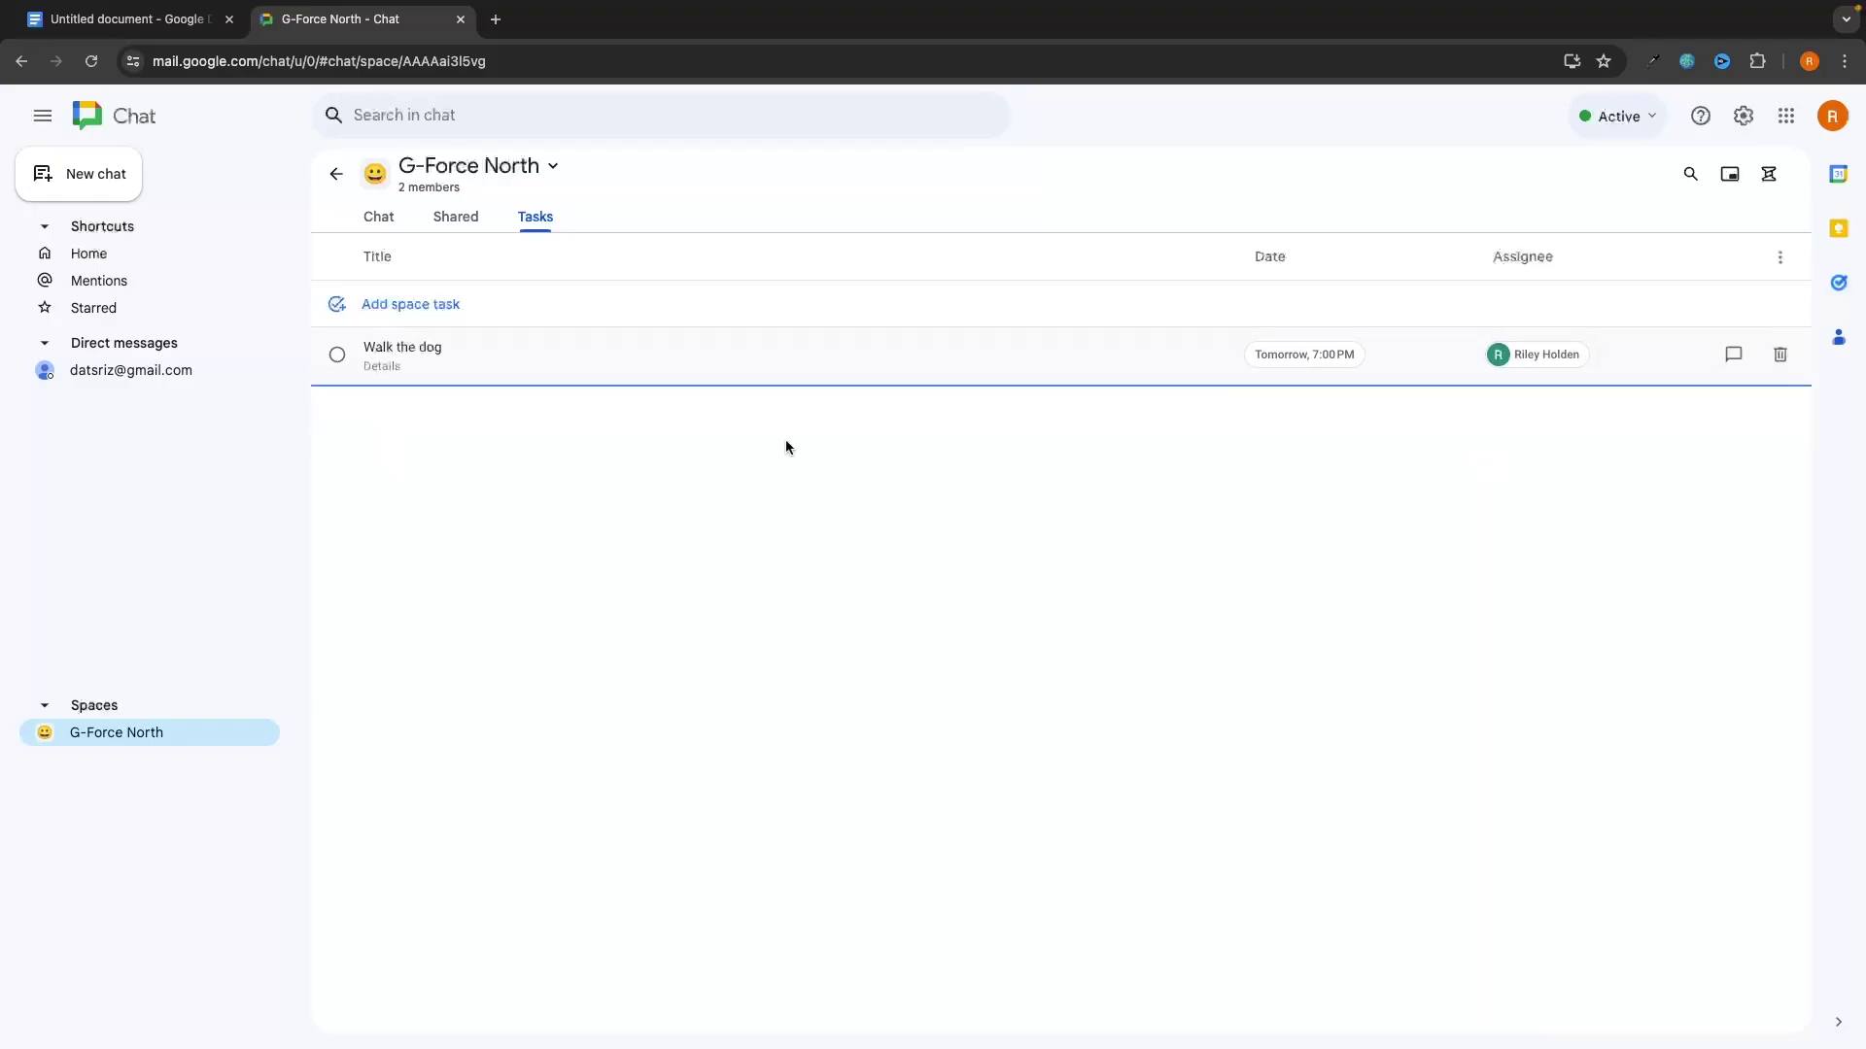
Step: Mark the 'Walk the dog' task as complete in the space's task list
{"action": "left_click", "coordinate": [378, 217]}
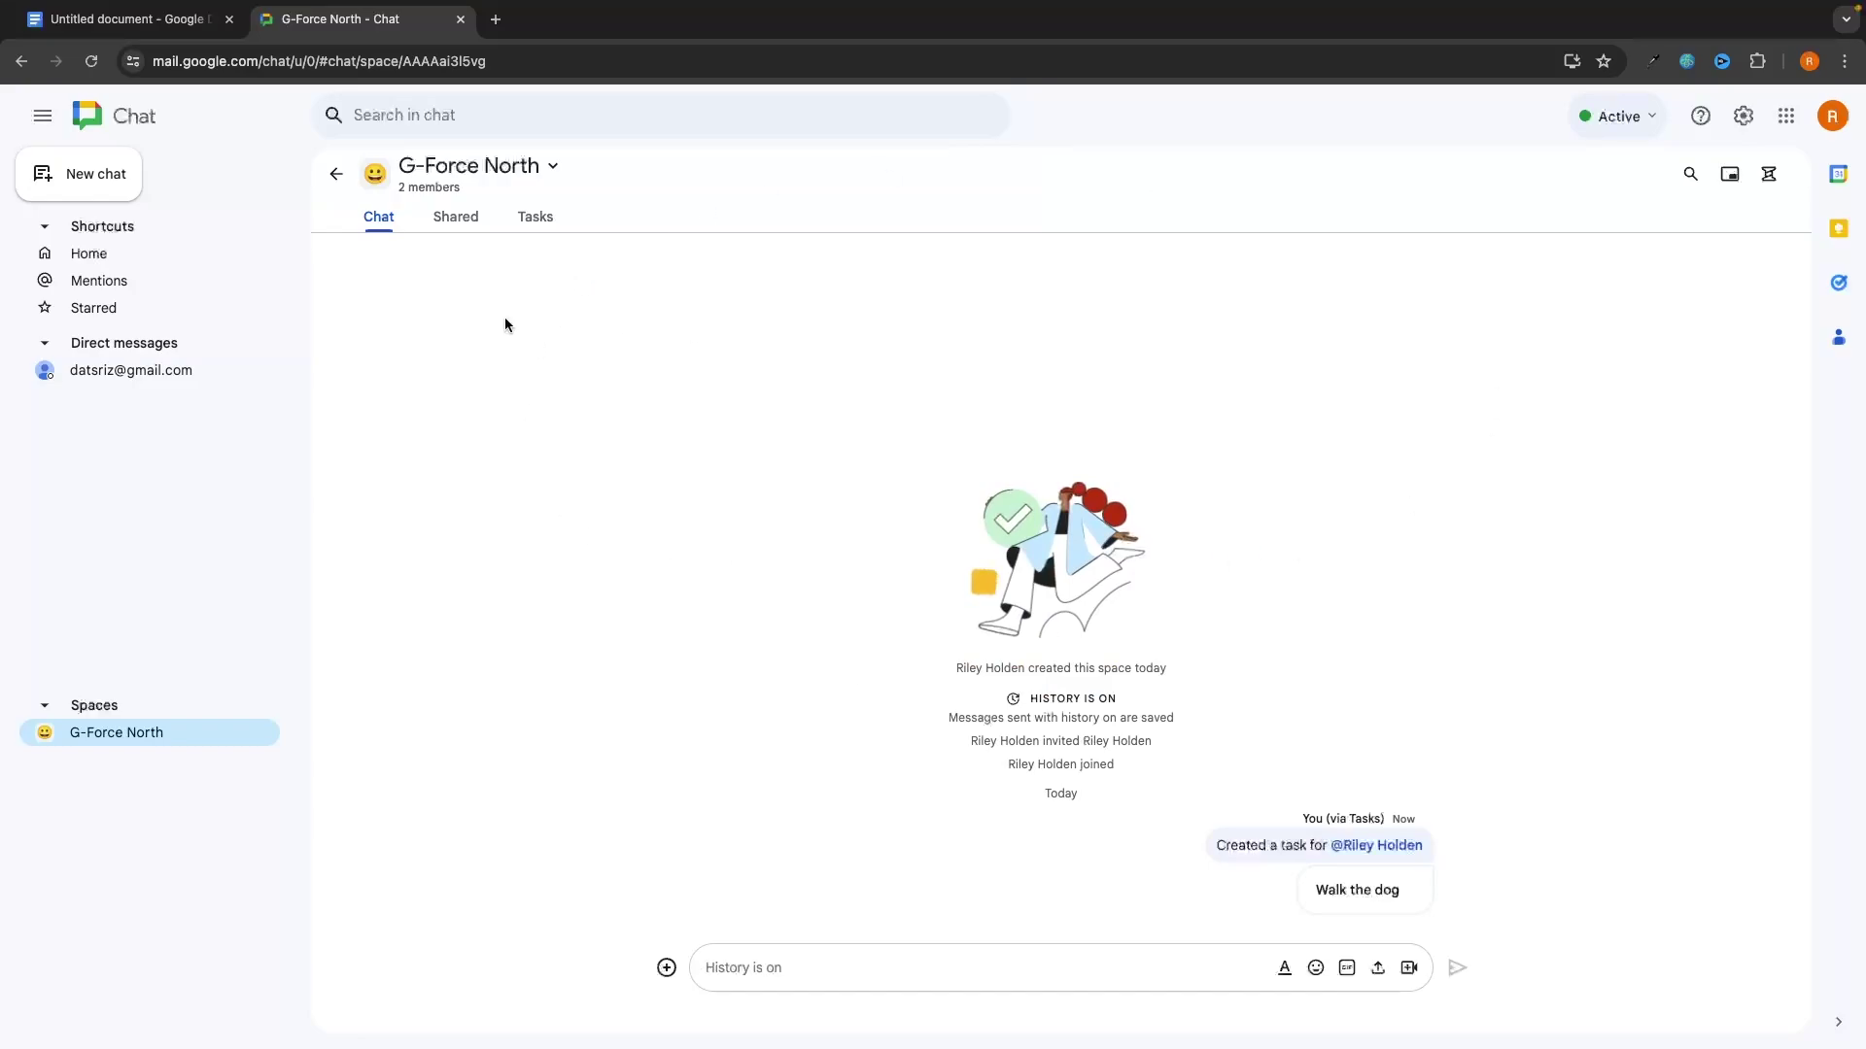
{"action": "left_click", "coordinate": [526, 222]}
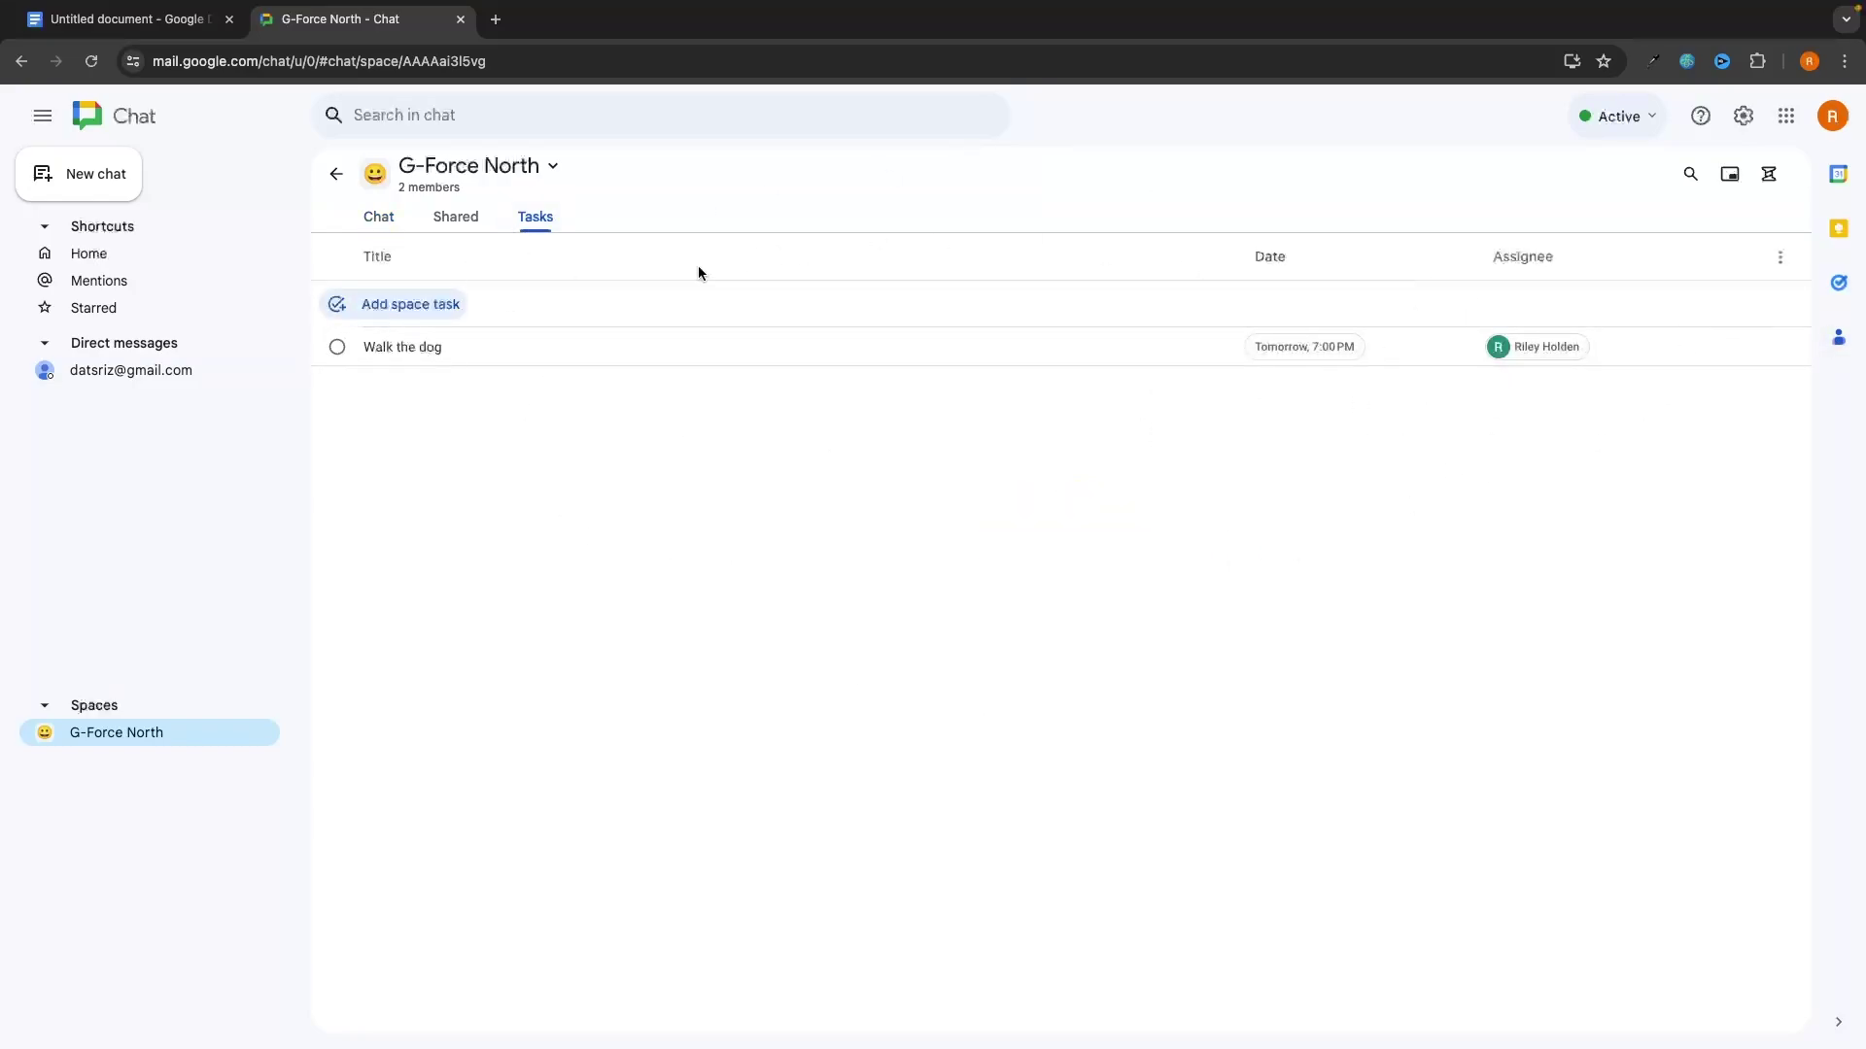
{"action": "left_click", "coordinate": [336, 347]}
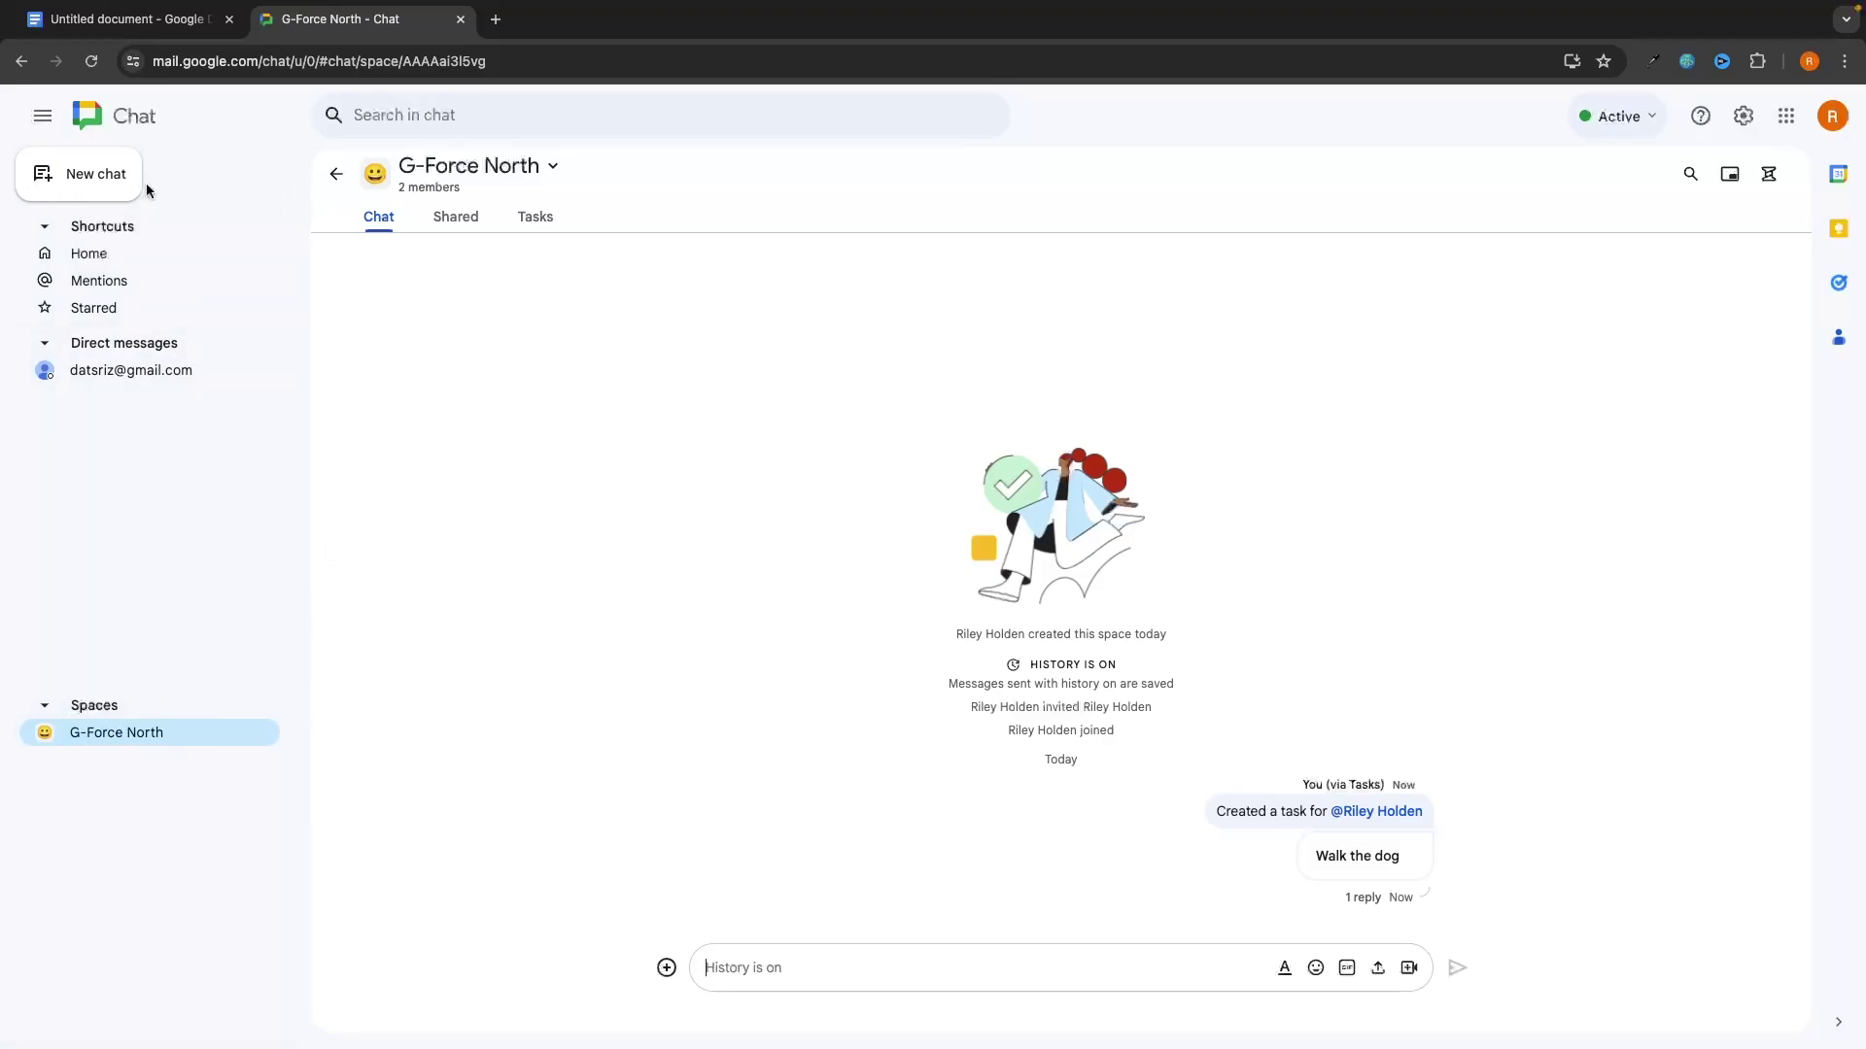
{"action": "left_click", "coordinate": [107, 185]}
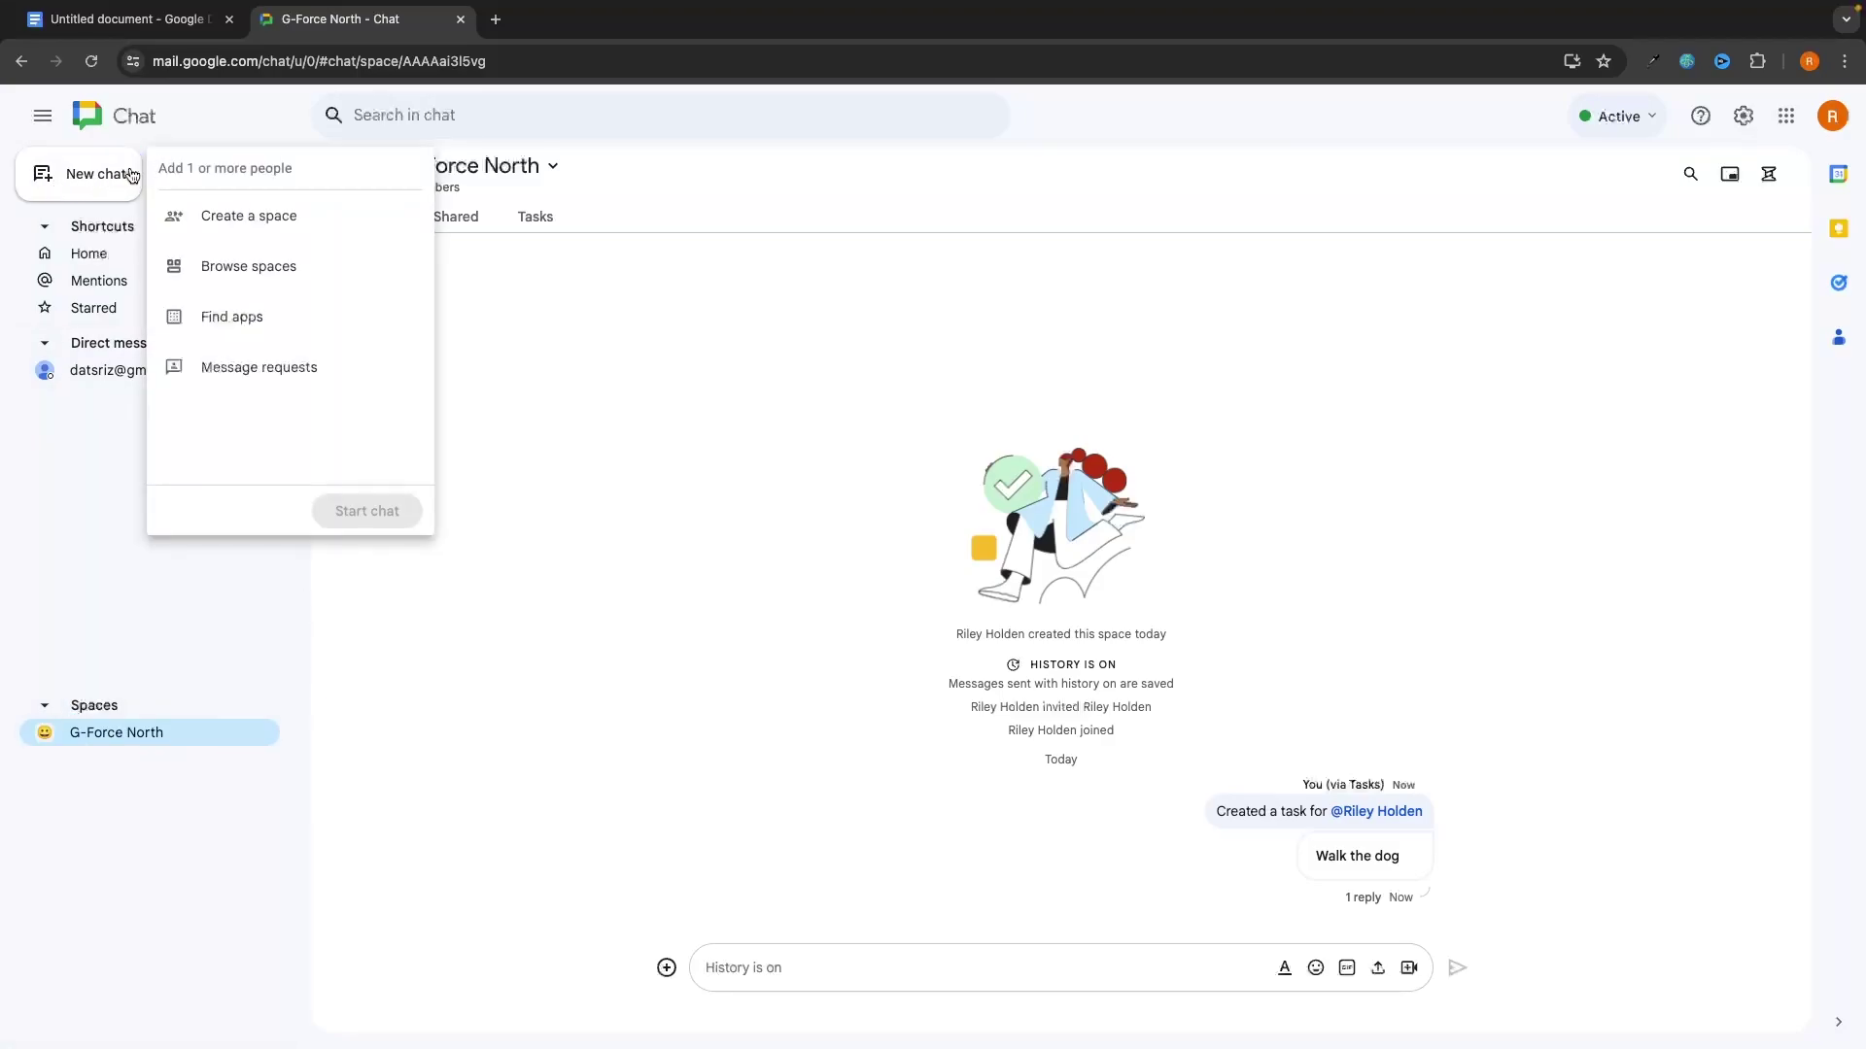
Step: Create a new space named 'Test' with an emoji chosen as its icon
{"action": "key", "text": "Escape"}
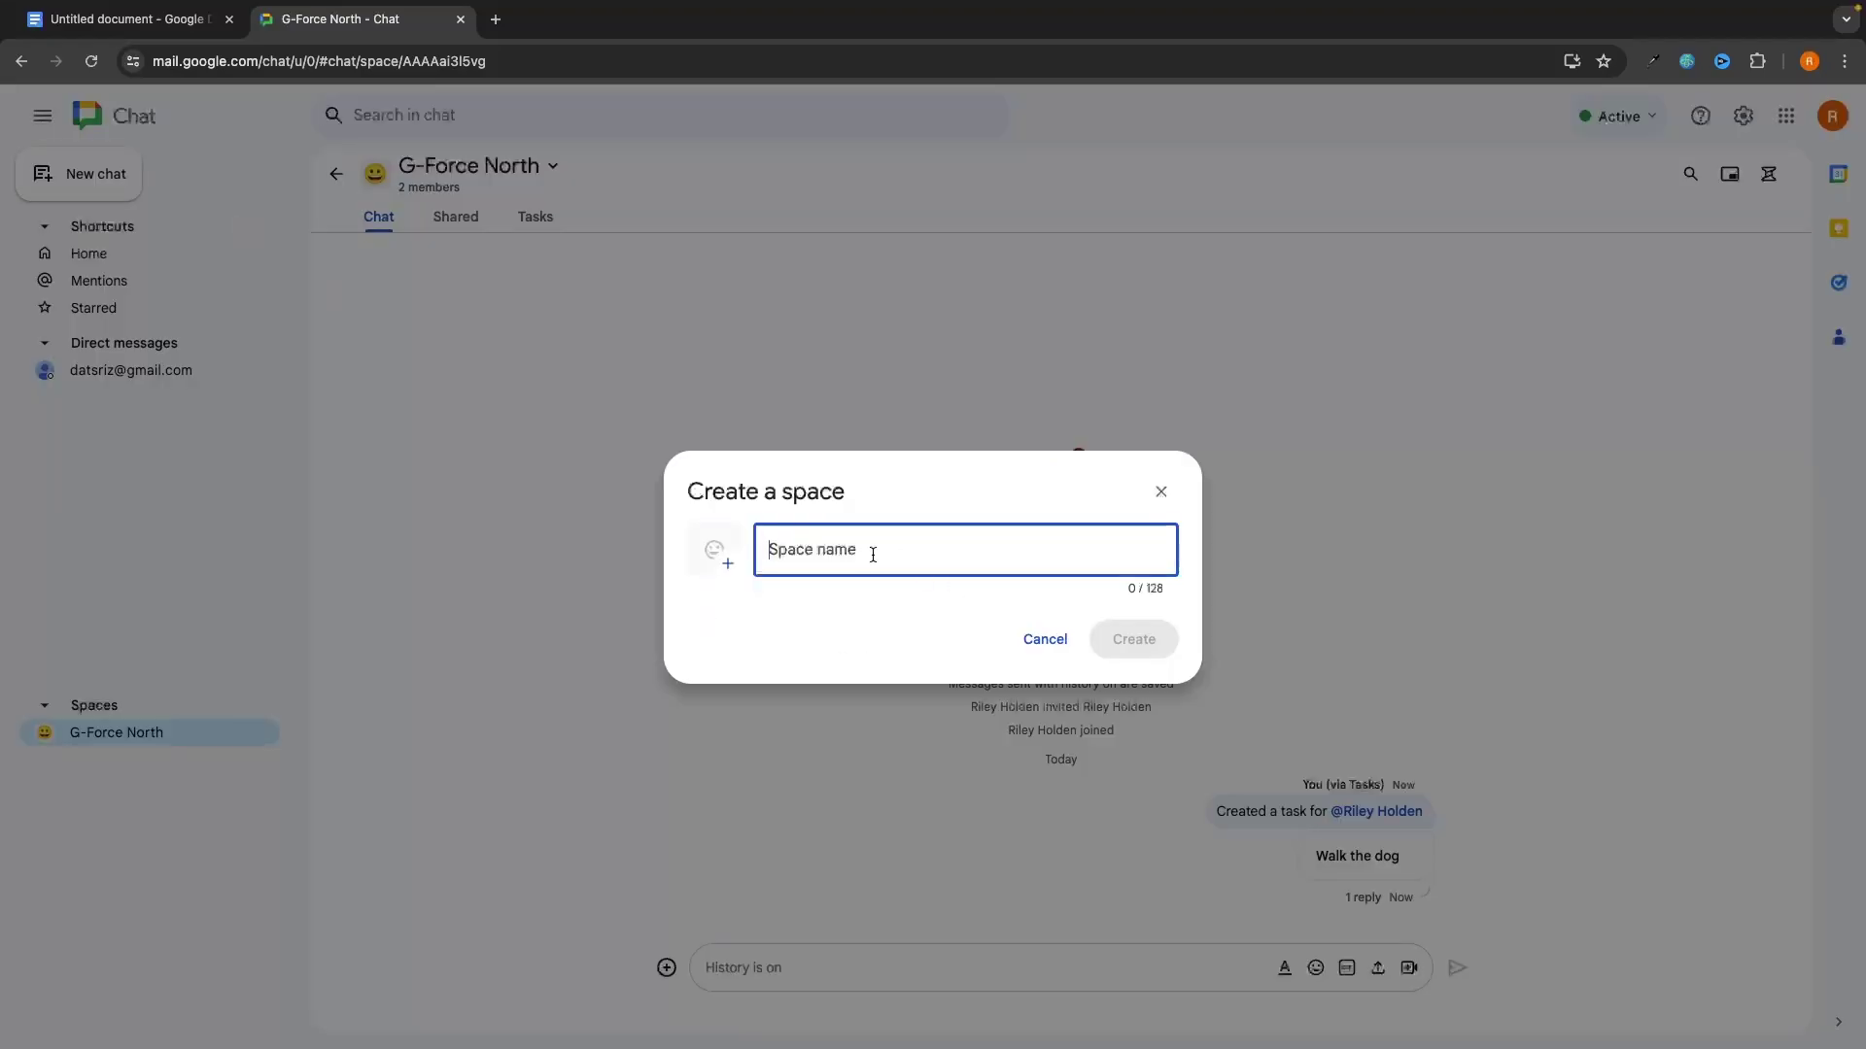
{"action": "type", "text": "Test"}
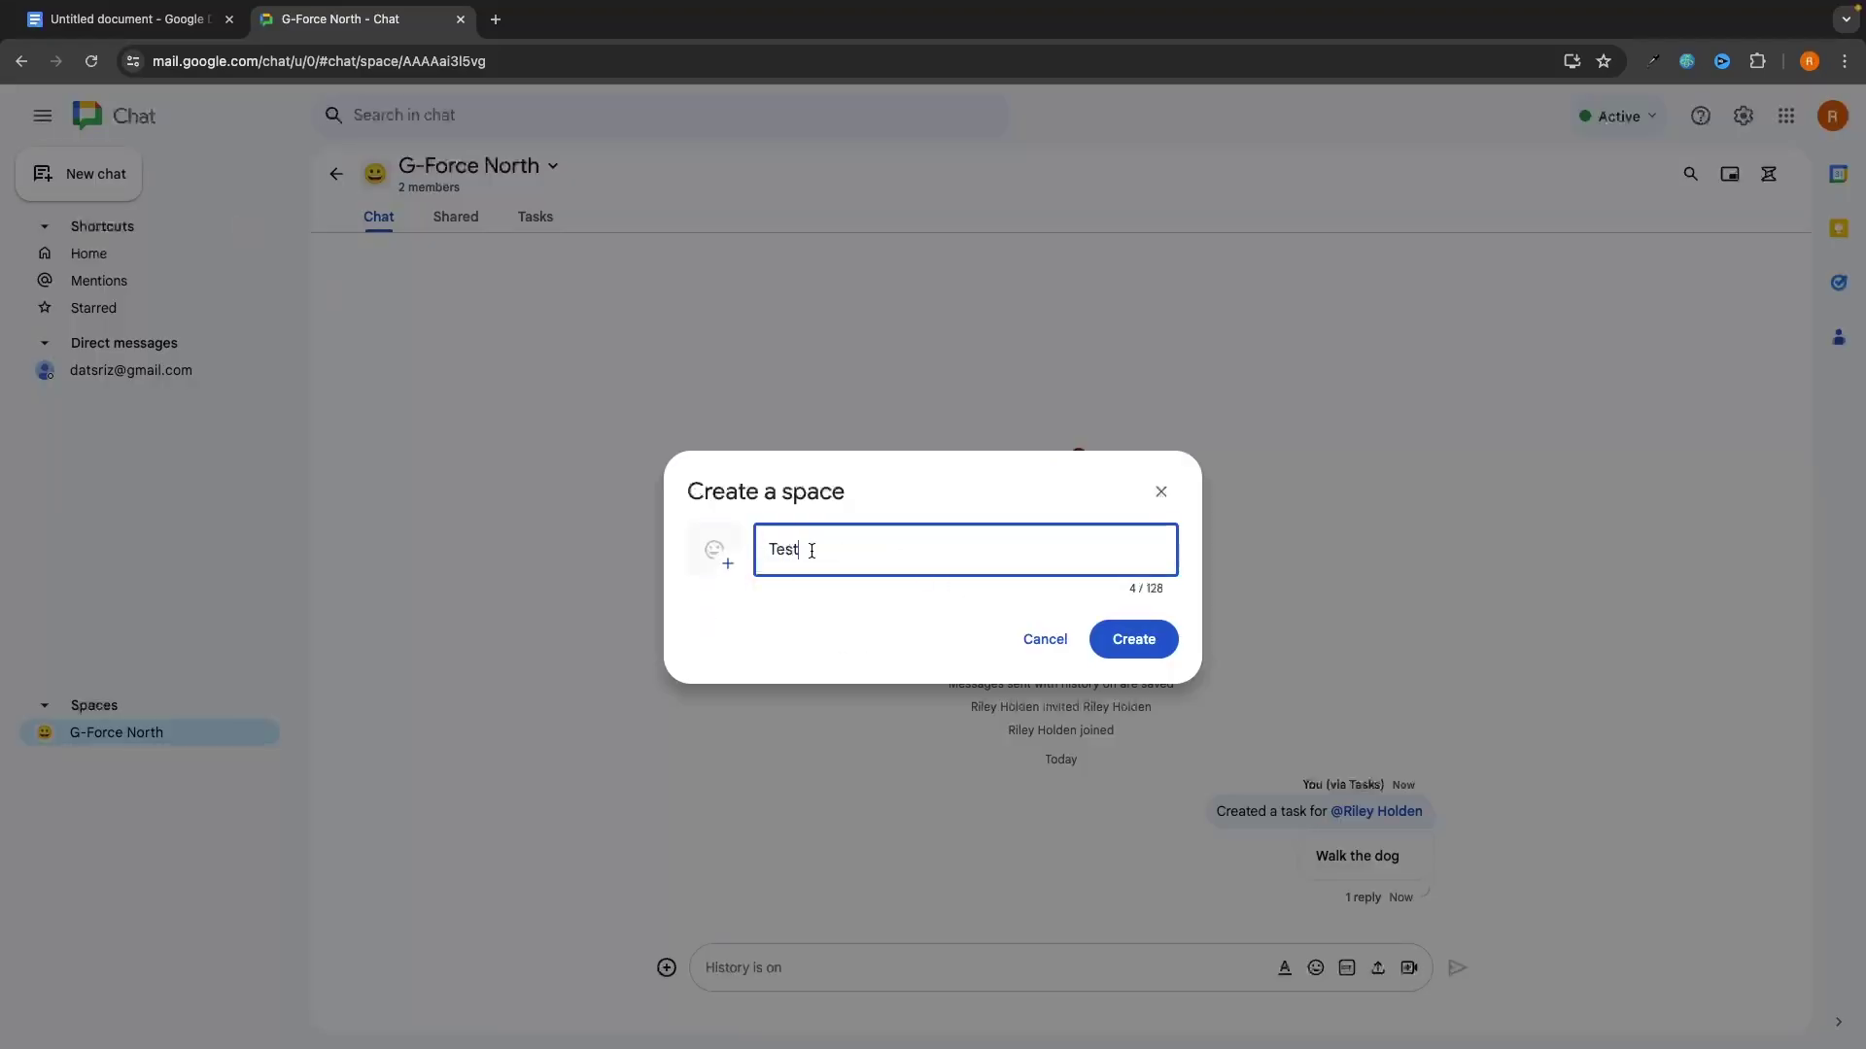
{"action": "left_click", "coordinate": [714, 550]}
{"action": "scroll", "coordinate": [831, 706], "scroll_direction": "down", "scroll_amount": 3}
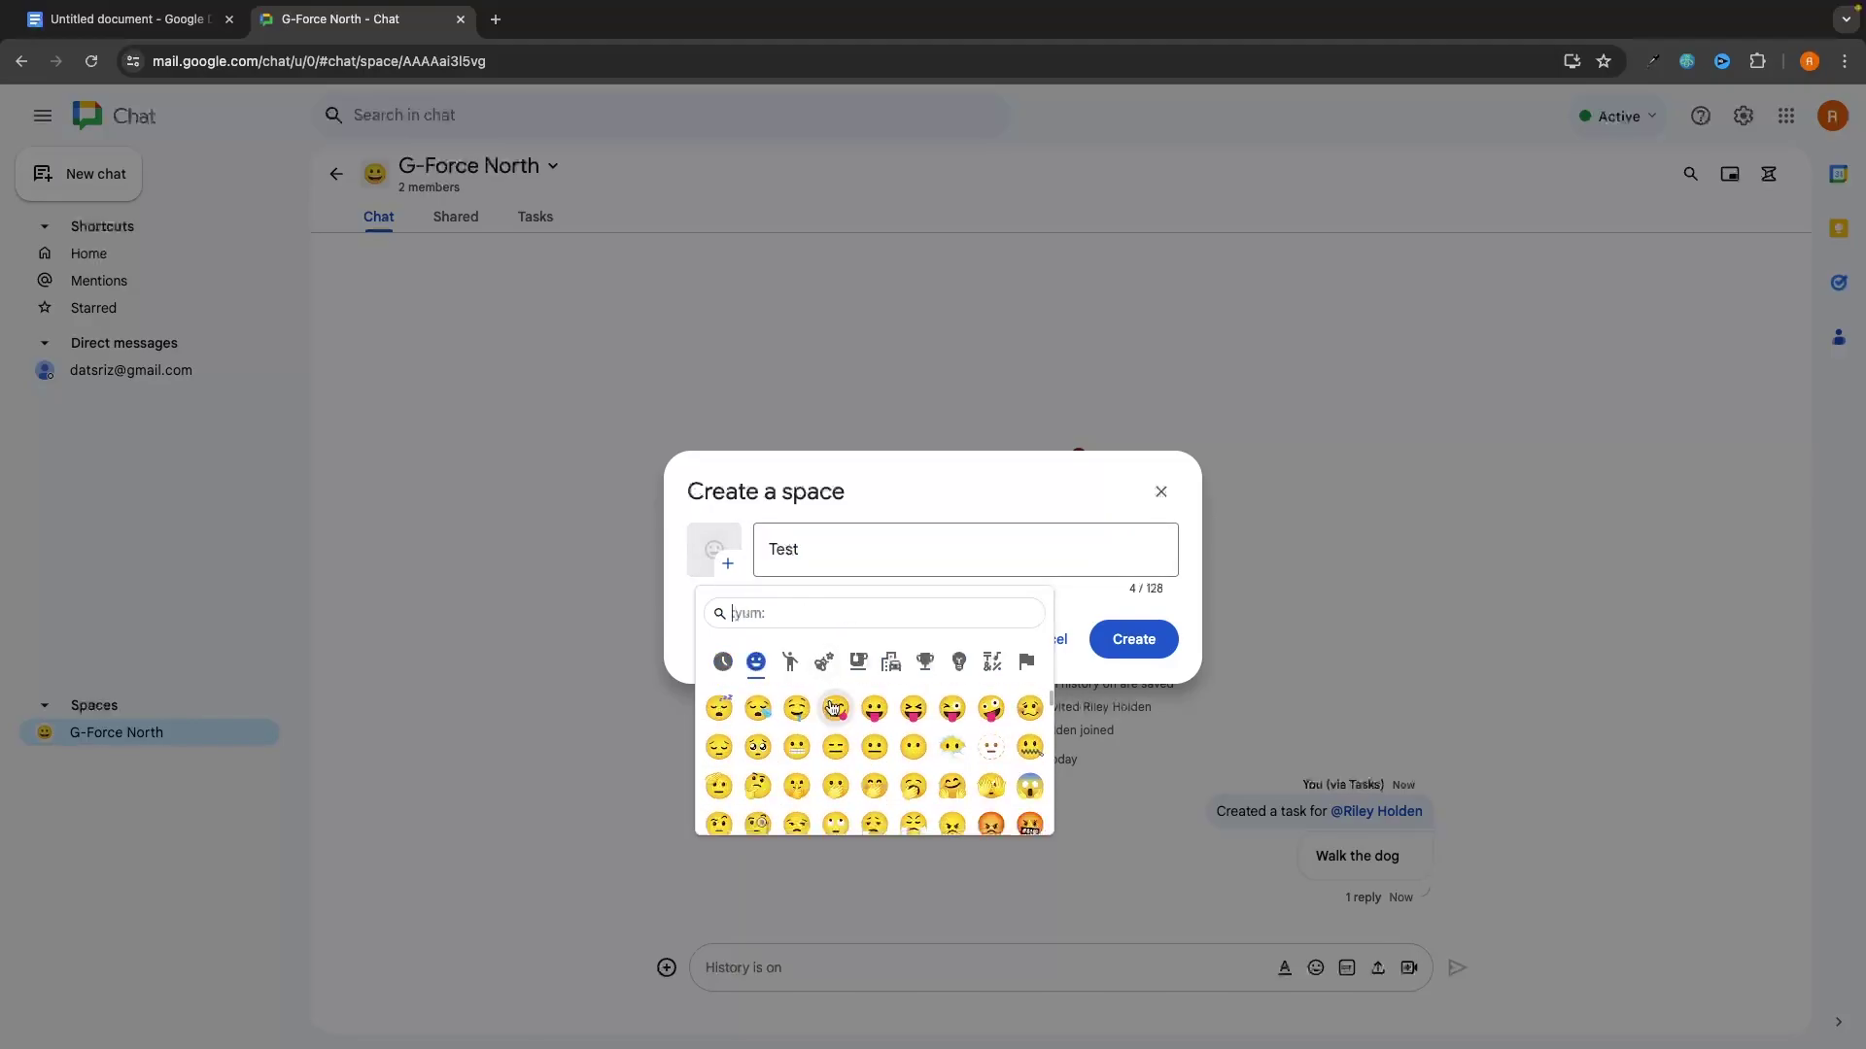
{"action": "left_click", "coordinate": [960, 748]}
{"action": "left_click", "coordinate": [1130, 645]}
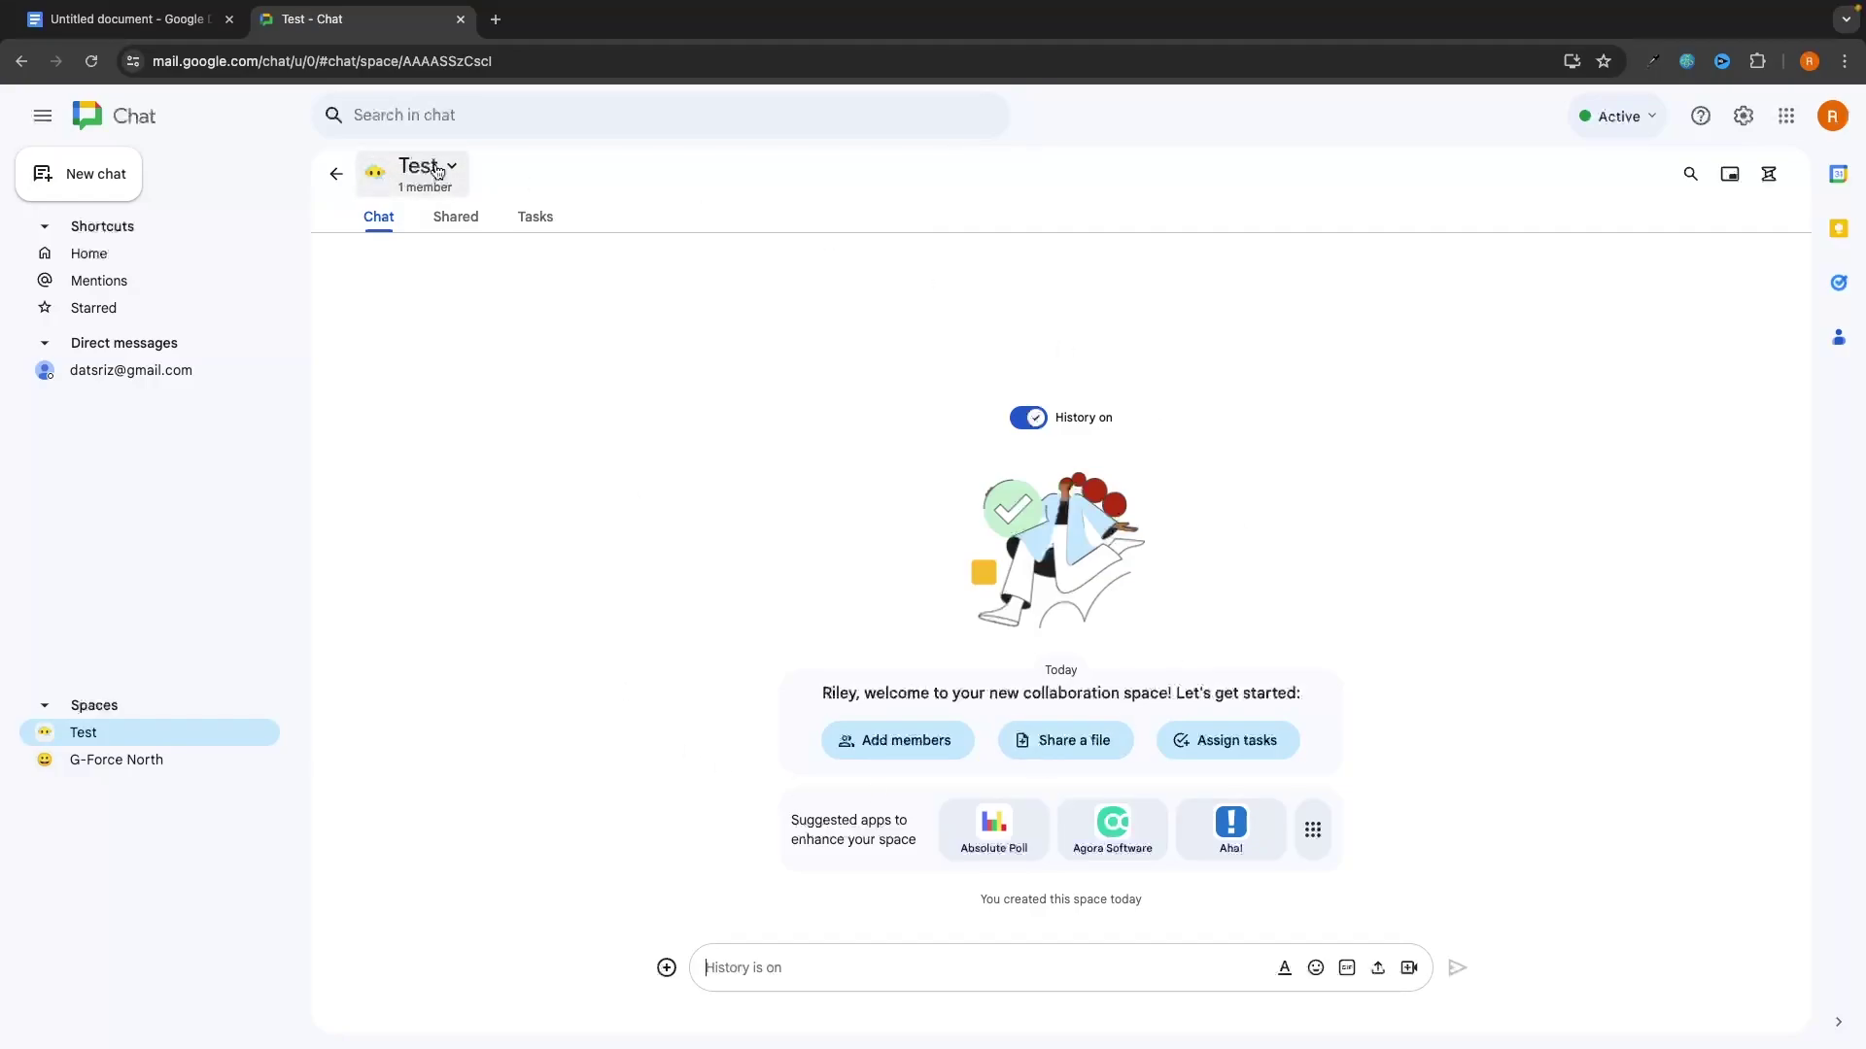
{"action": "left_click", "coordinate": [423, 172]}
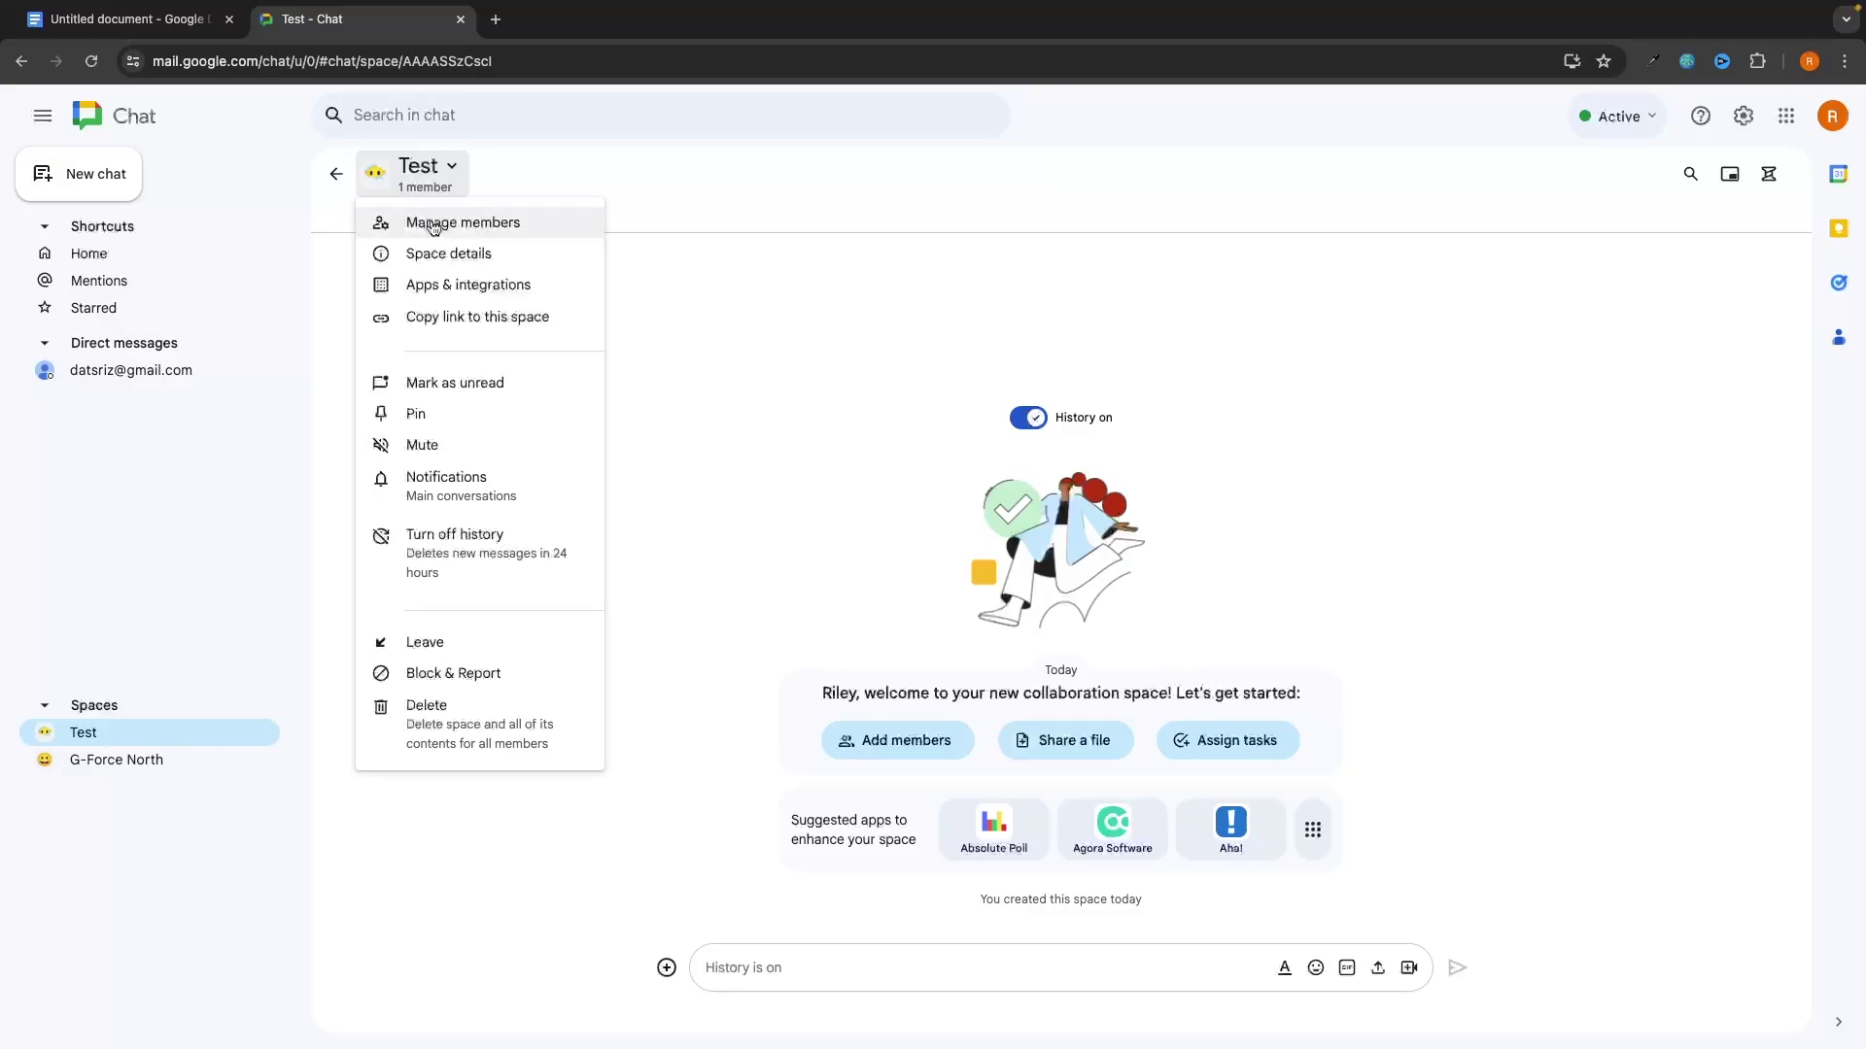
Step: Invite the suggested contact, found by their e-mail address, to the Test space
{"action": "left_click", "coordinate": [473, 225]}
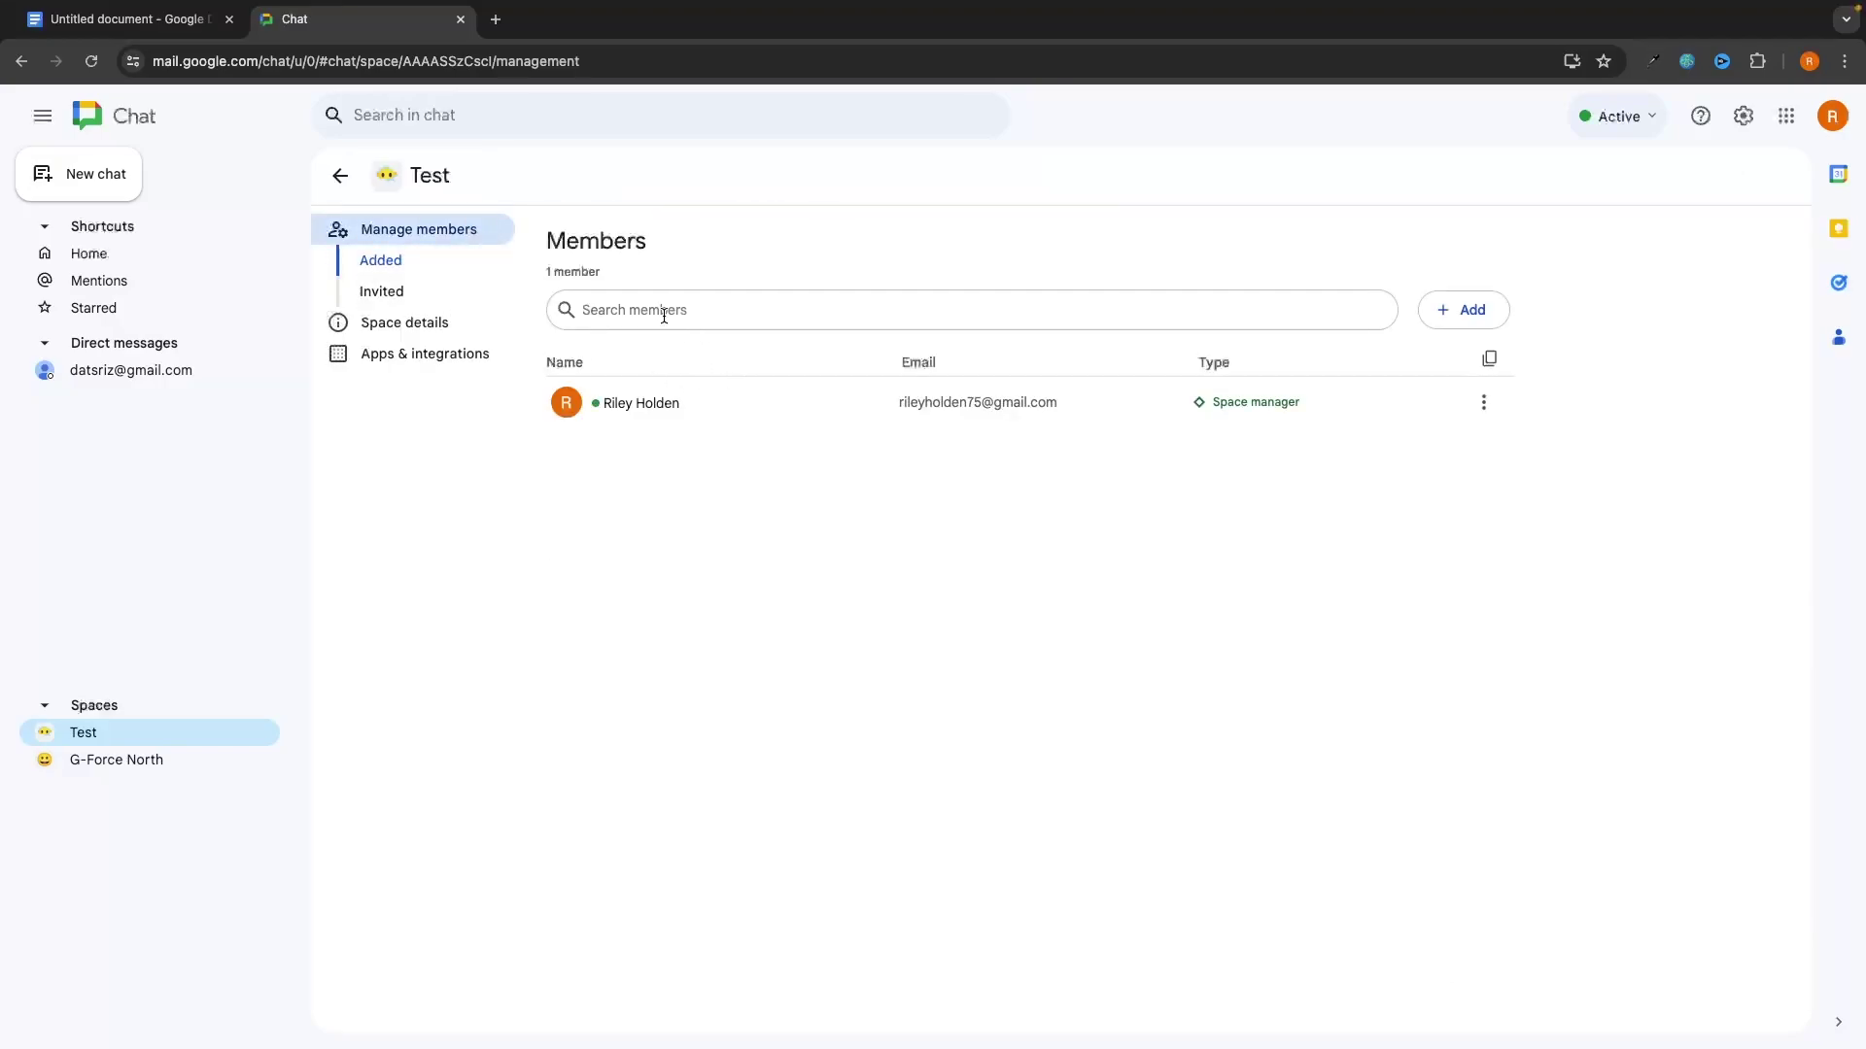
{"action": "left_click", "coordinate": [663, 315]}
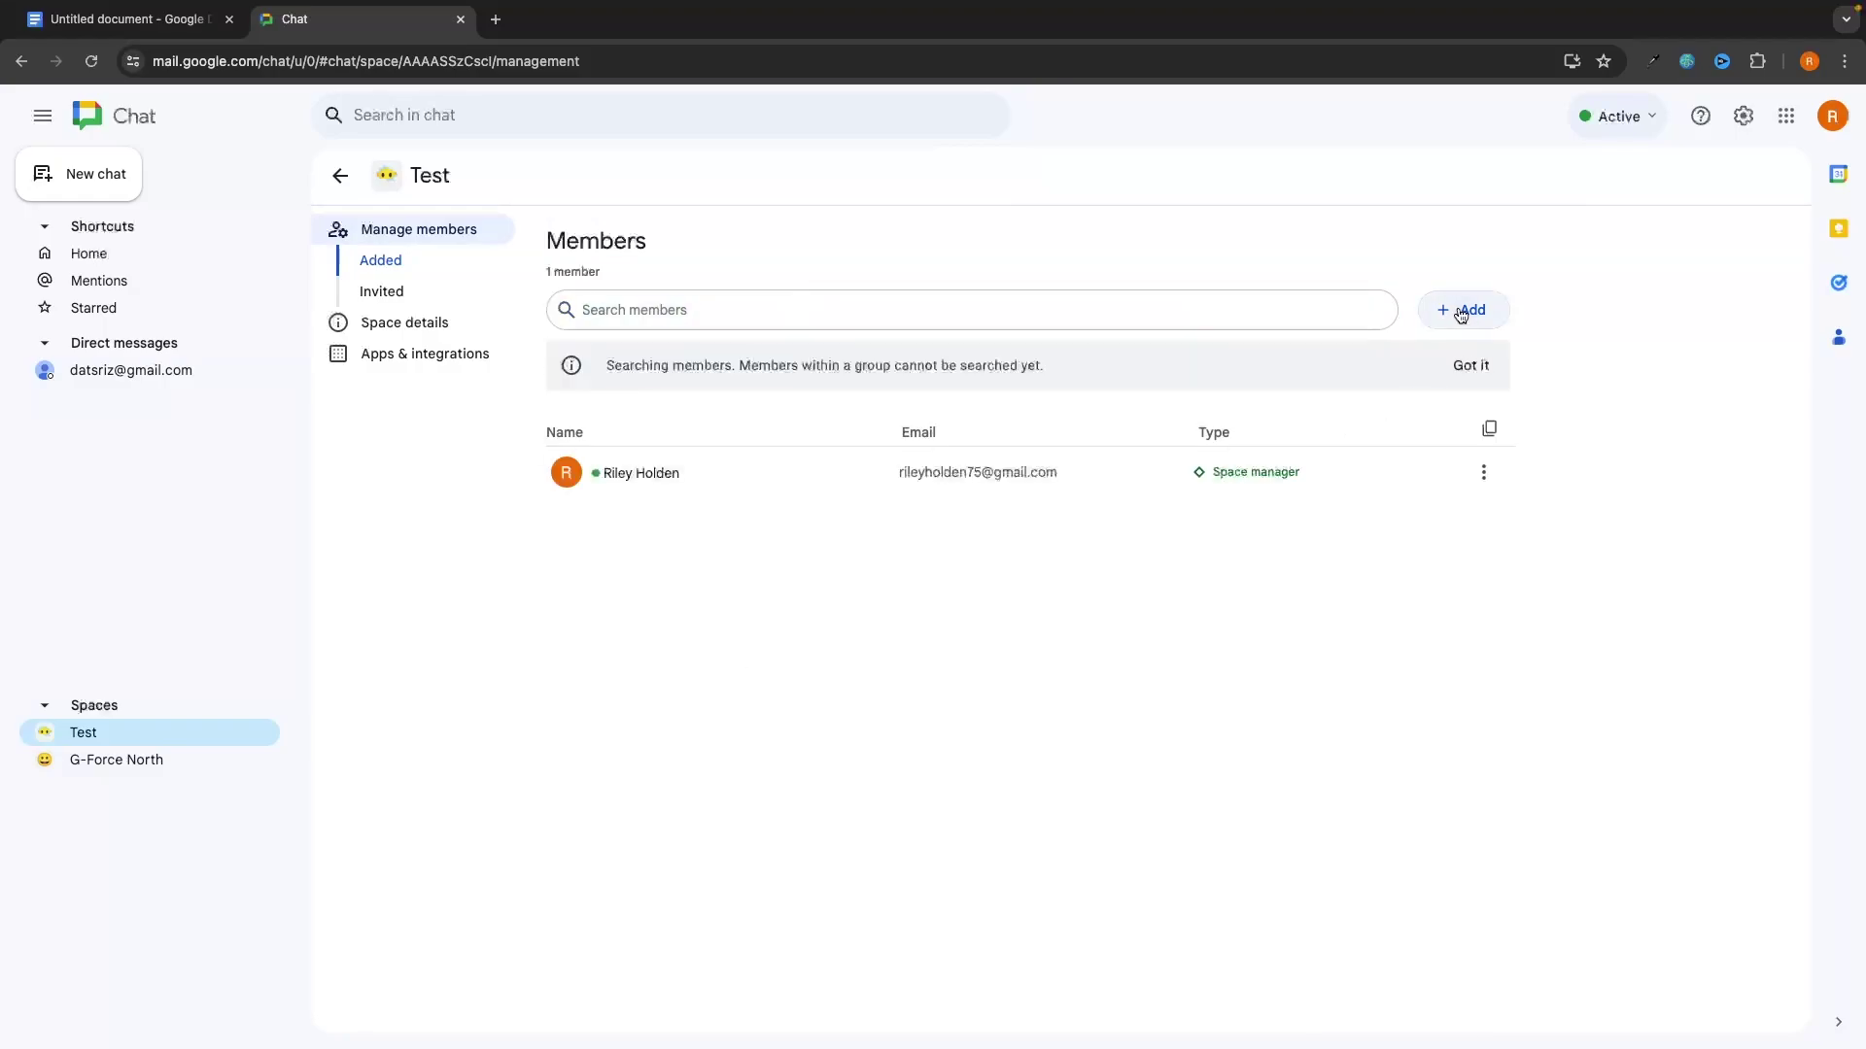
{"action": "left_click", "coordinate": [1460, 309]}
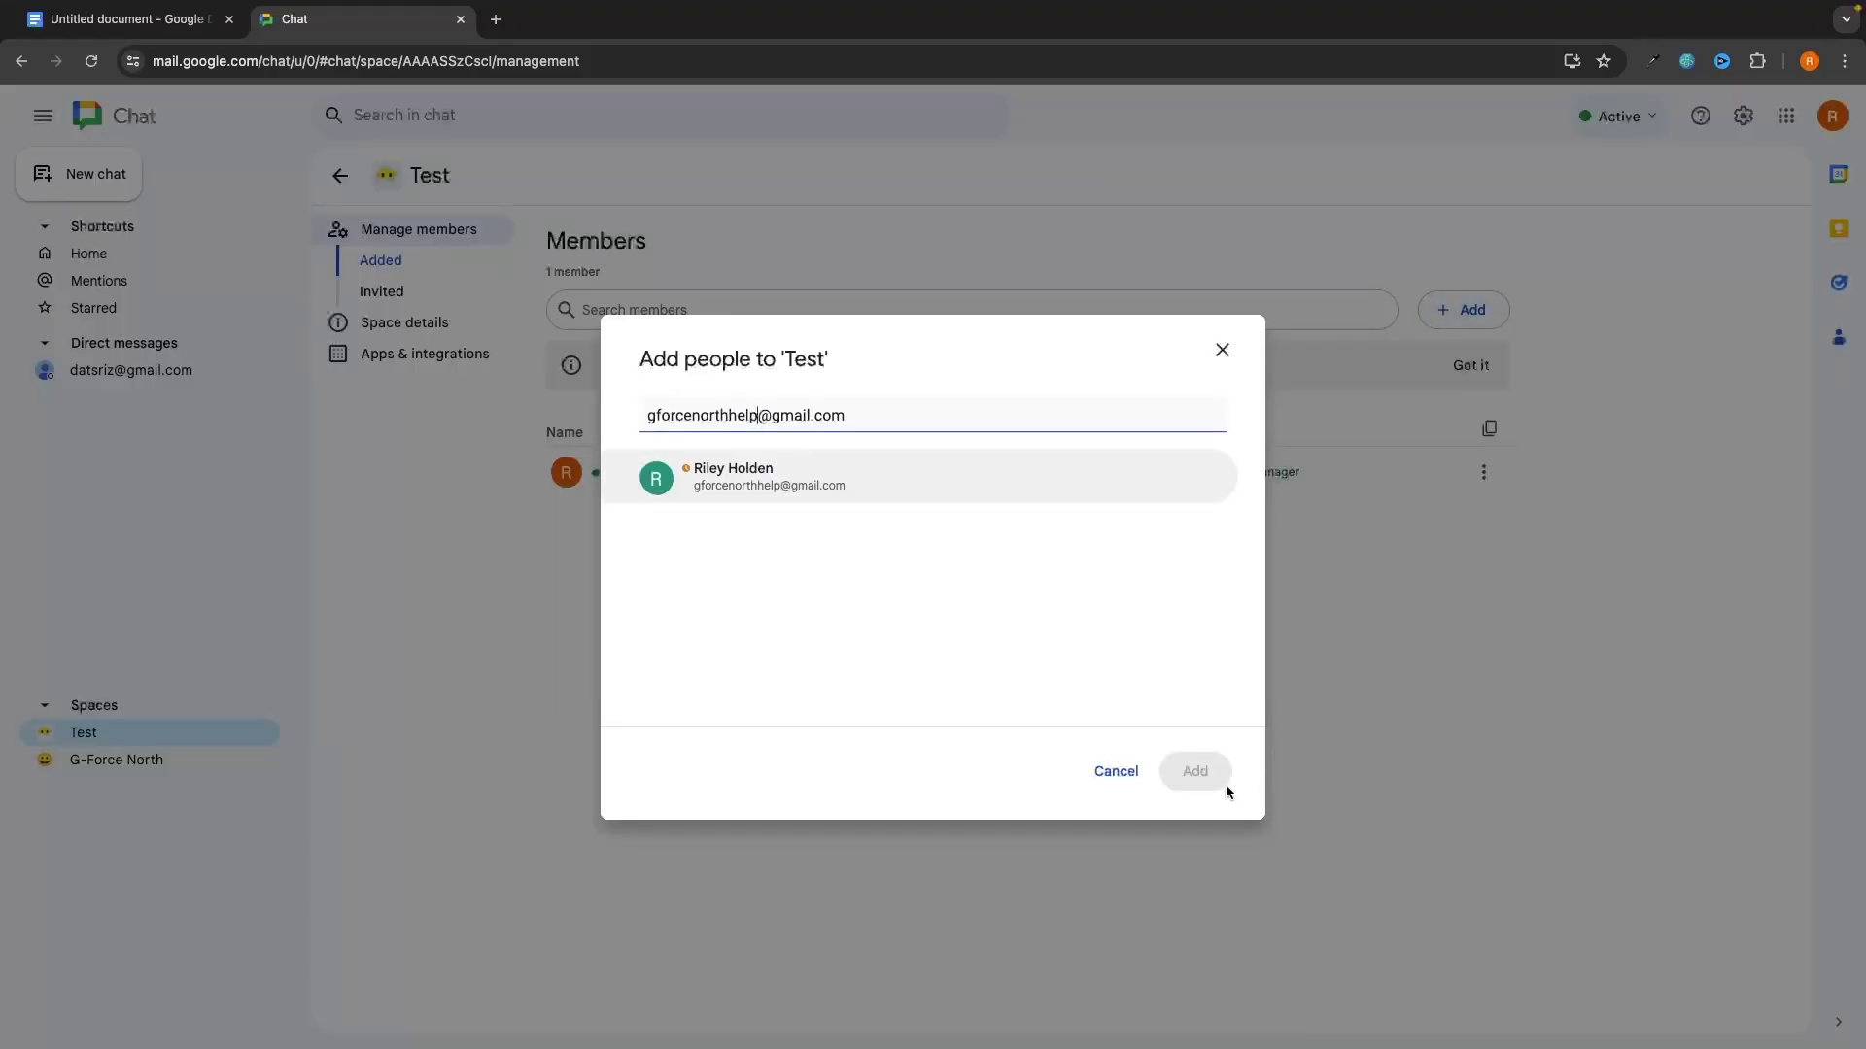
{"action": "left_click", "coordinate": [748, 469]}
{"action": "left_click", "coordinate": [1203, 768]}
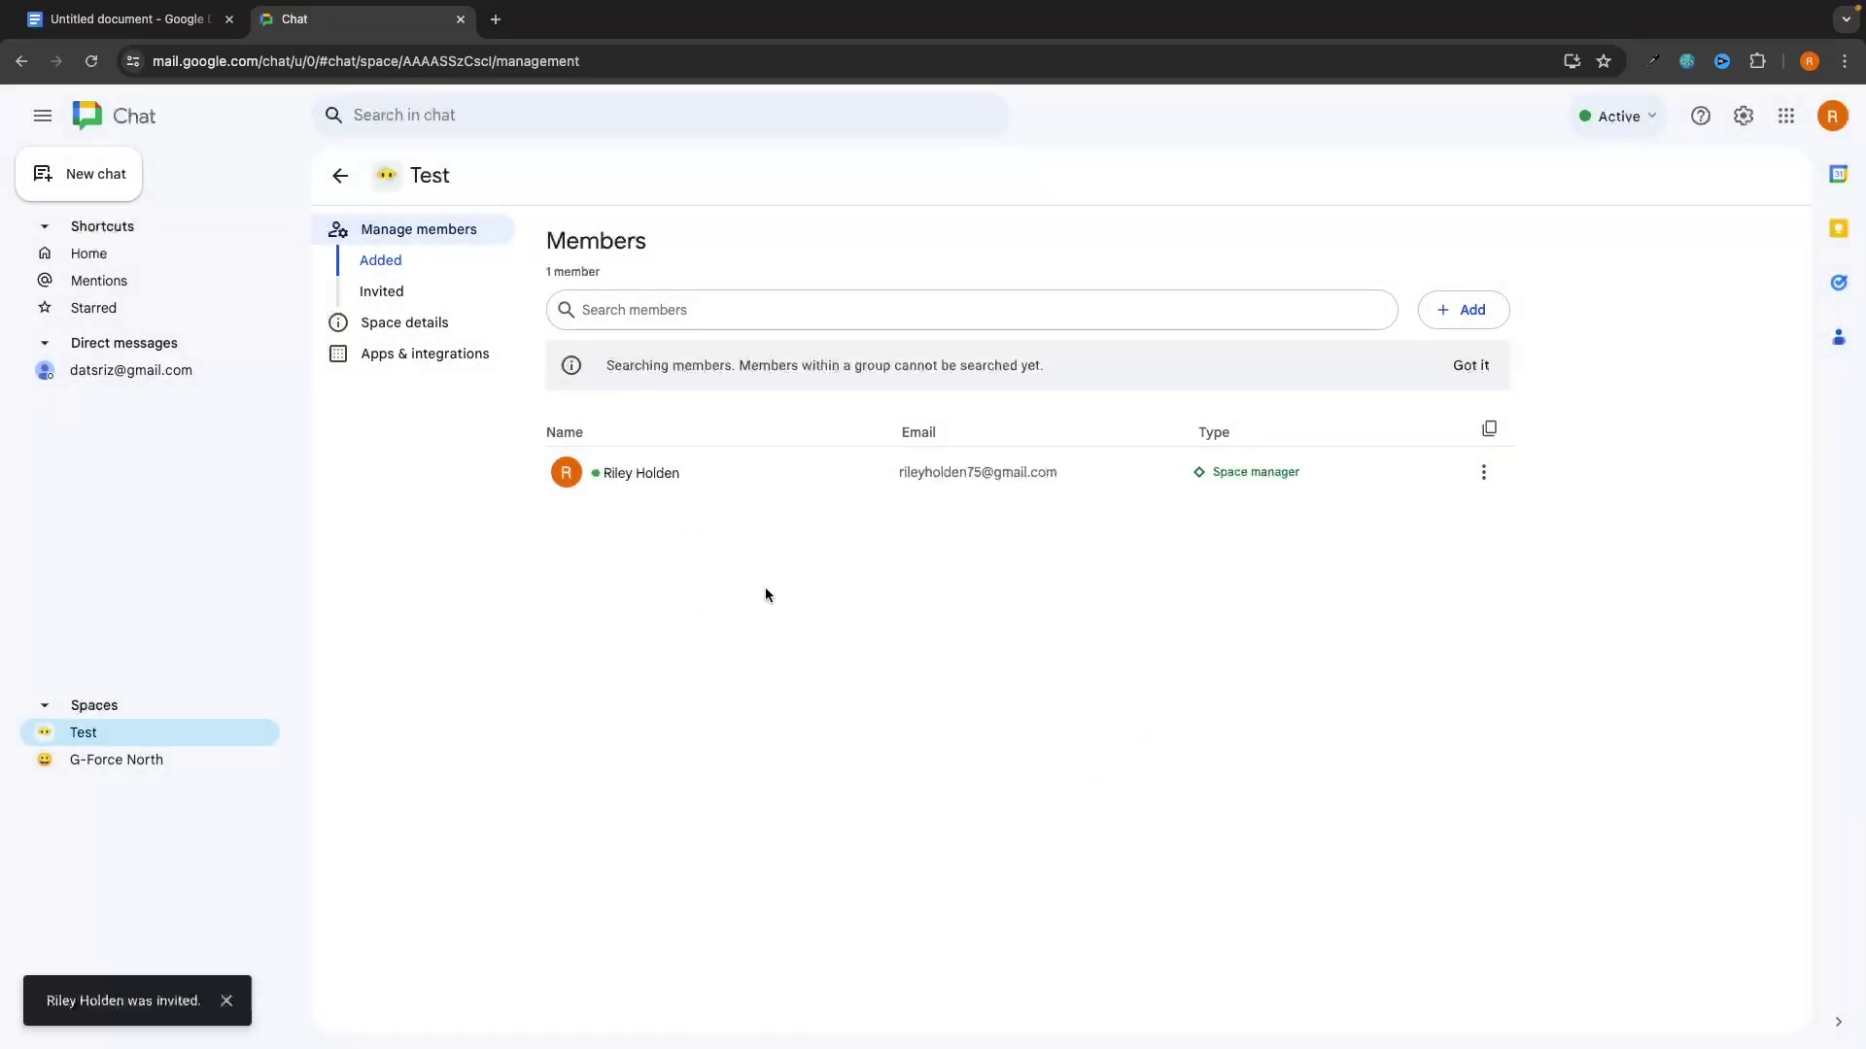
Step: Leave member management and open the G-Force North space conversation
{"action": "left_click", "coordinate": [125, 760]}
{"action": "left_click", "coordinate": [132, 735]}
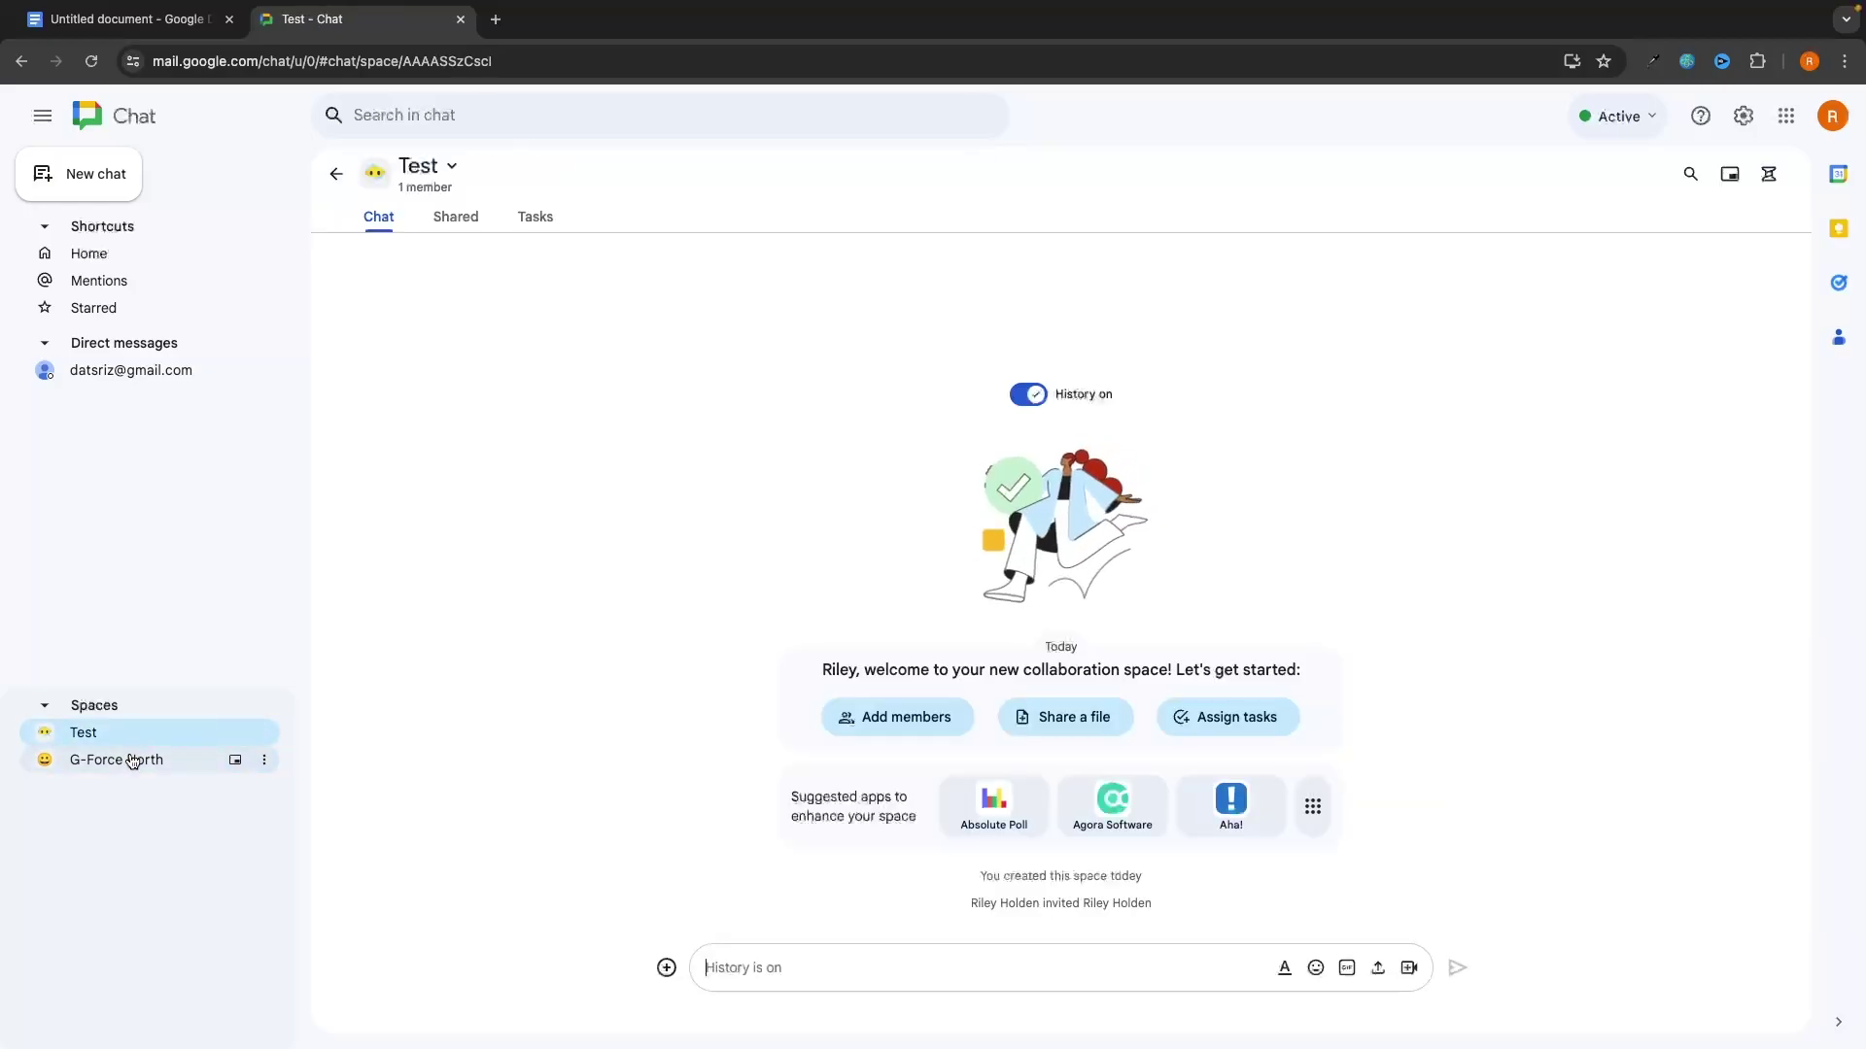
{"action": "left_click", "coordinate": [136, 759]}
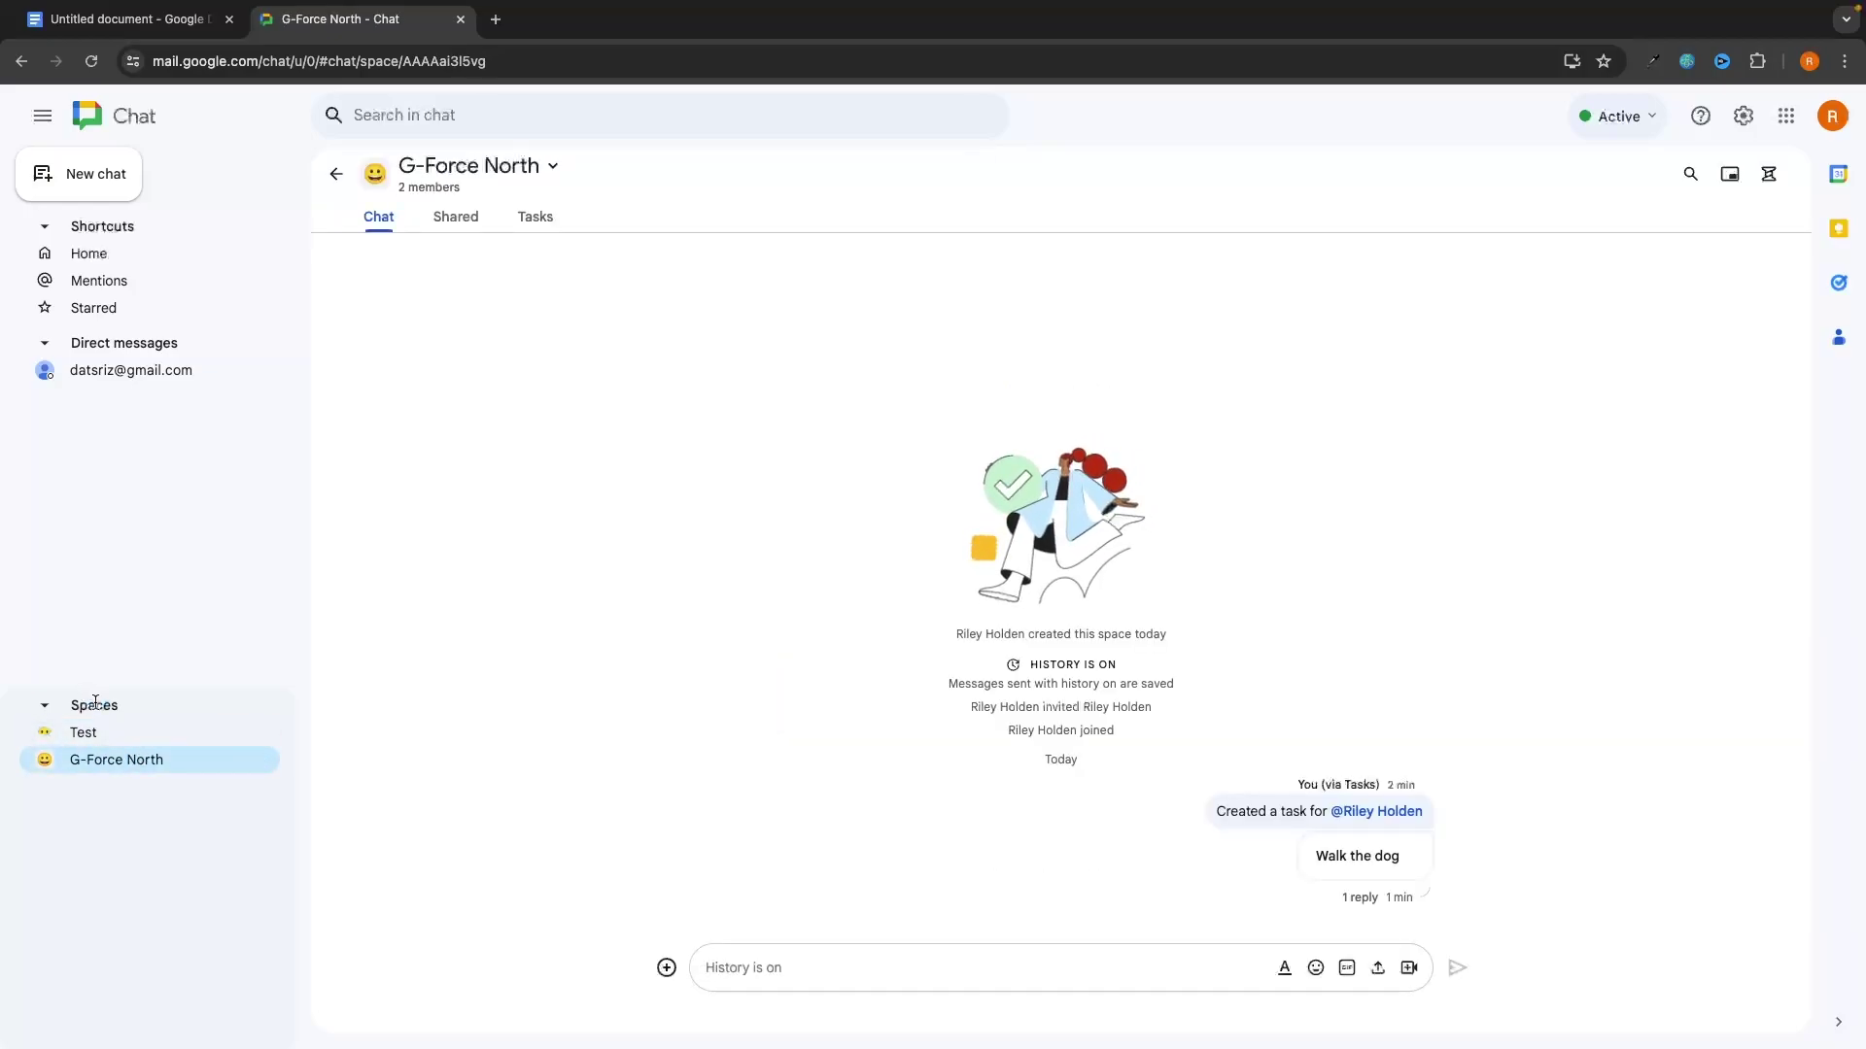
Step: Leave the G-Force North space, confirming the dialog, then open the Test space
{"action": "left_click", "coordinate": [264, 761]}
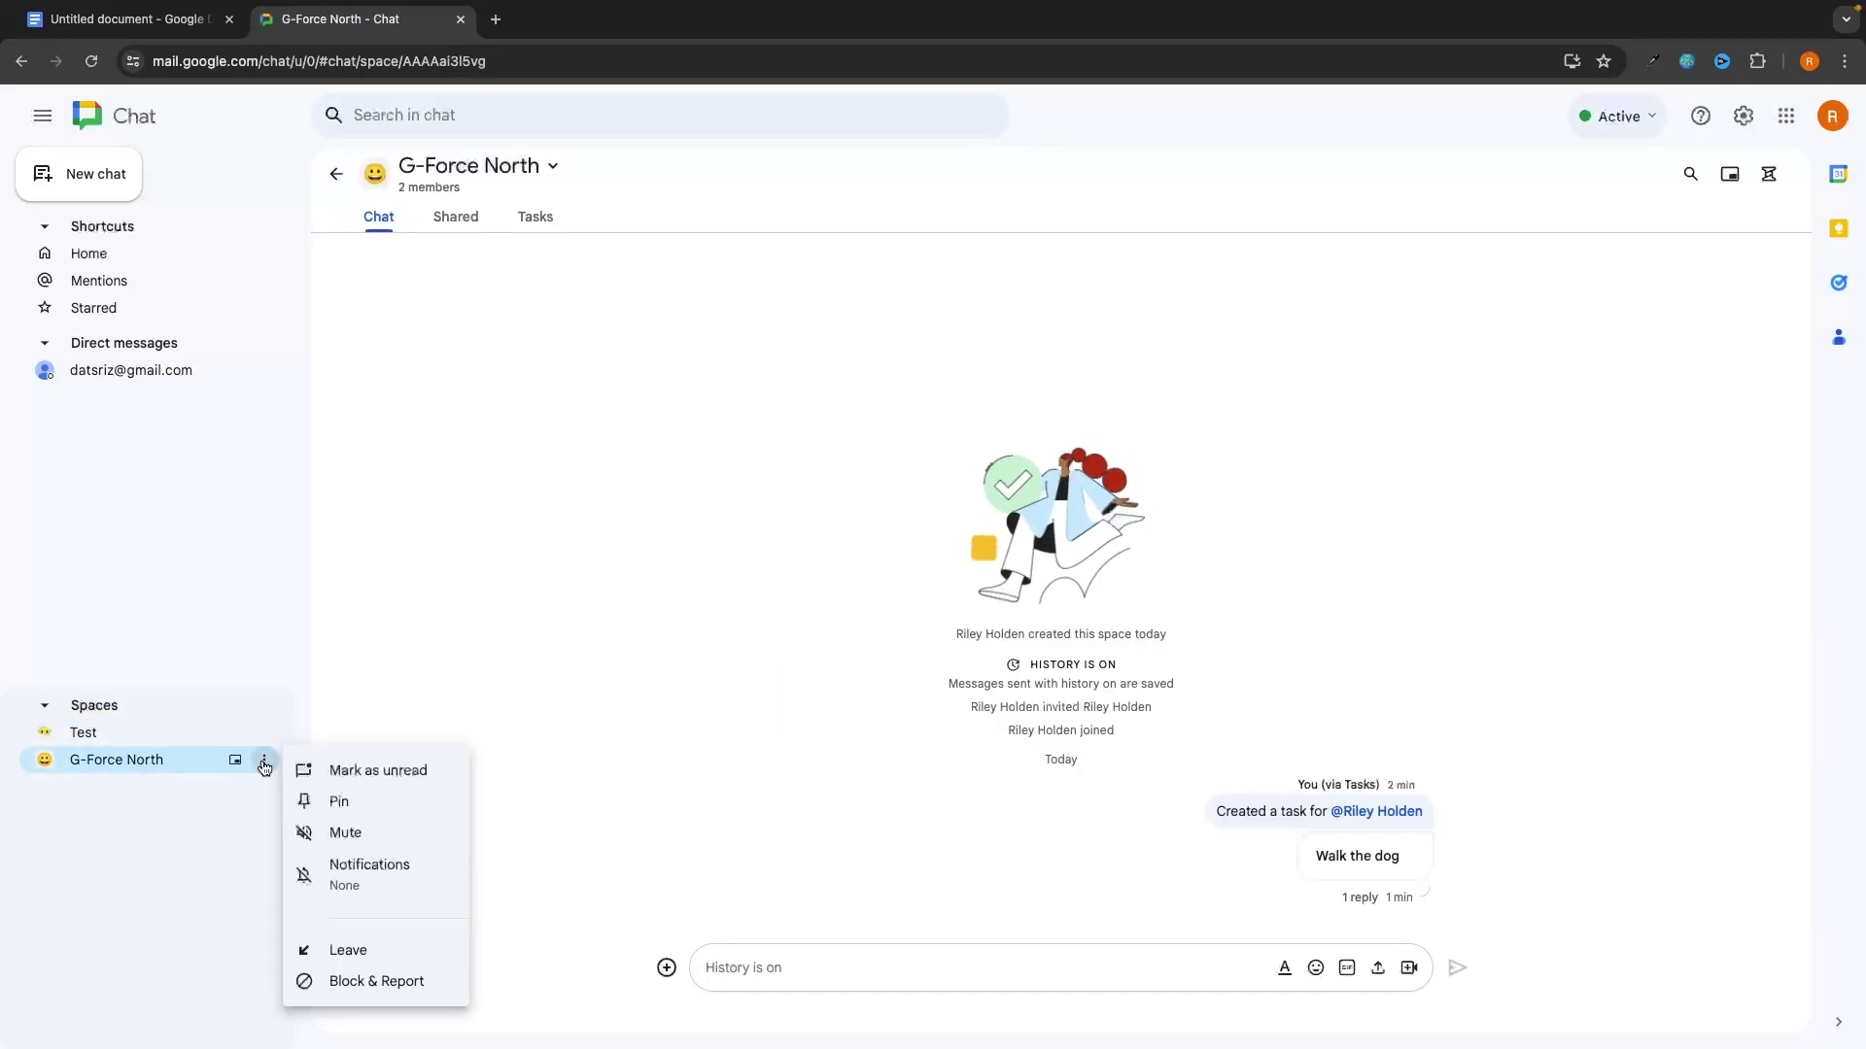
{"action": "left_click", "coordinate": [369, 958]}
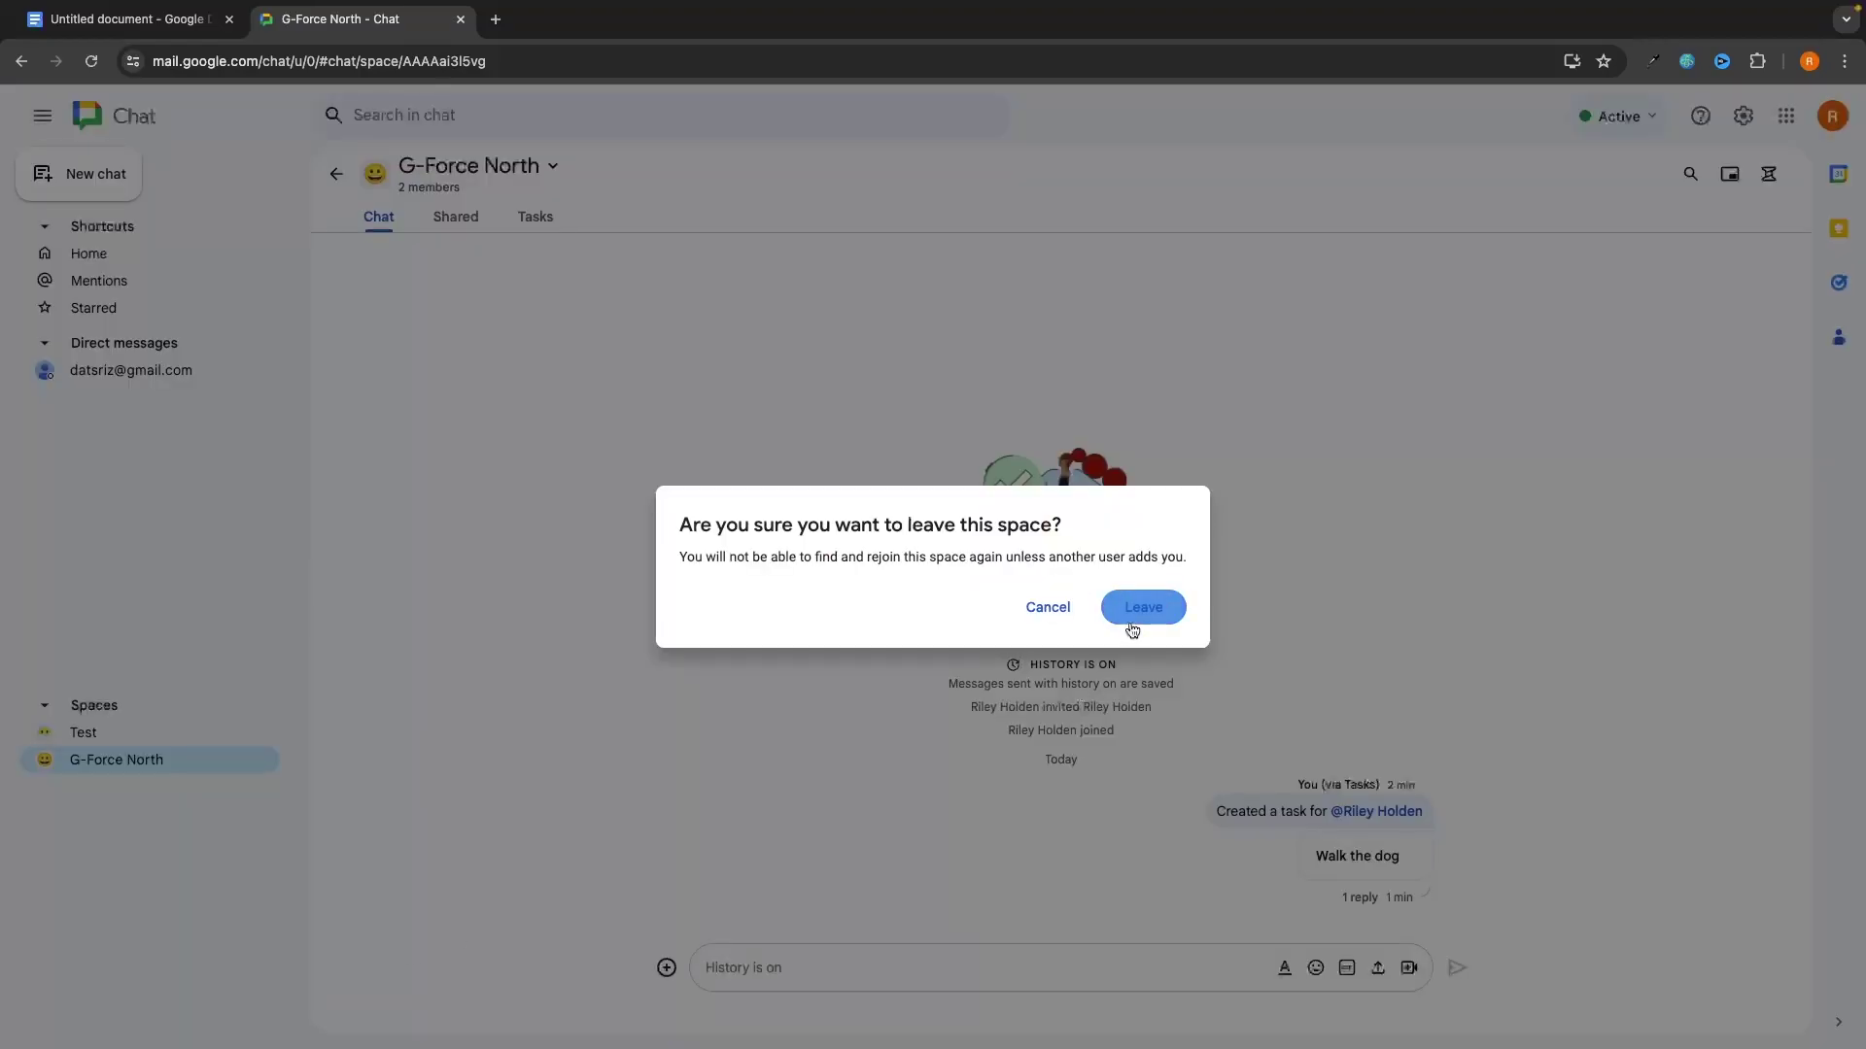
{"action": "left_click", "coordinate": [1135, 610]}
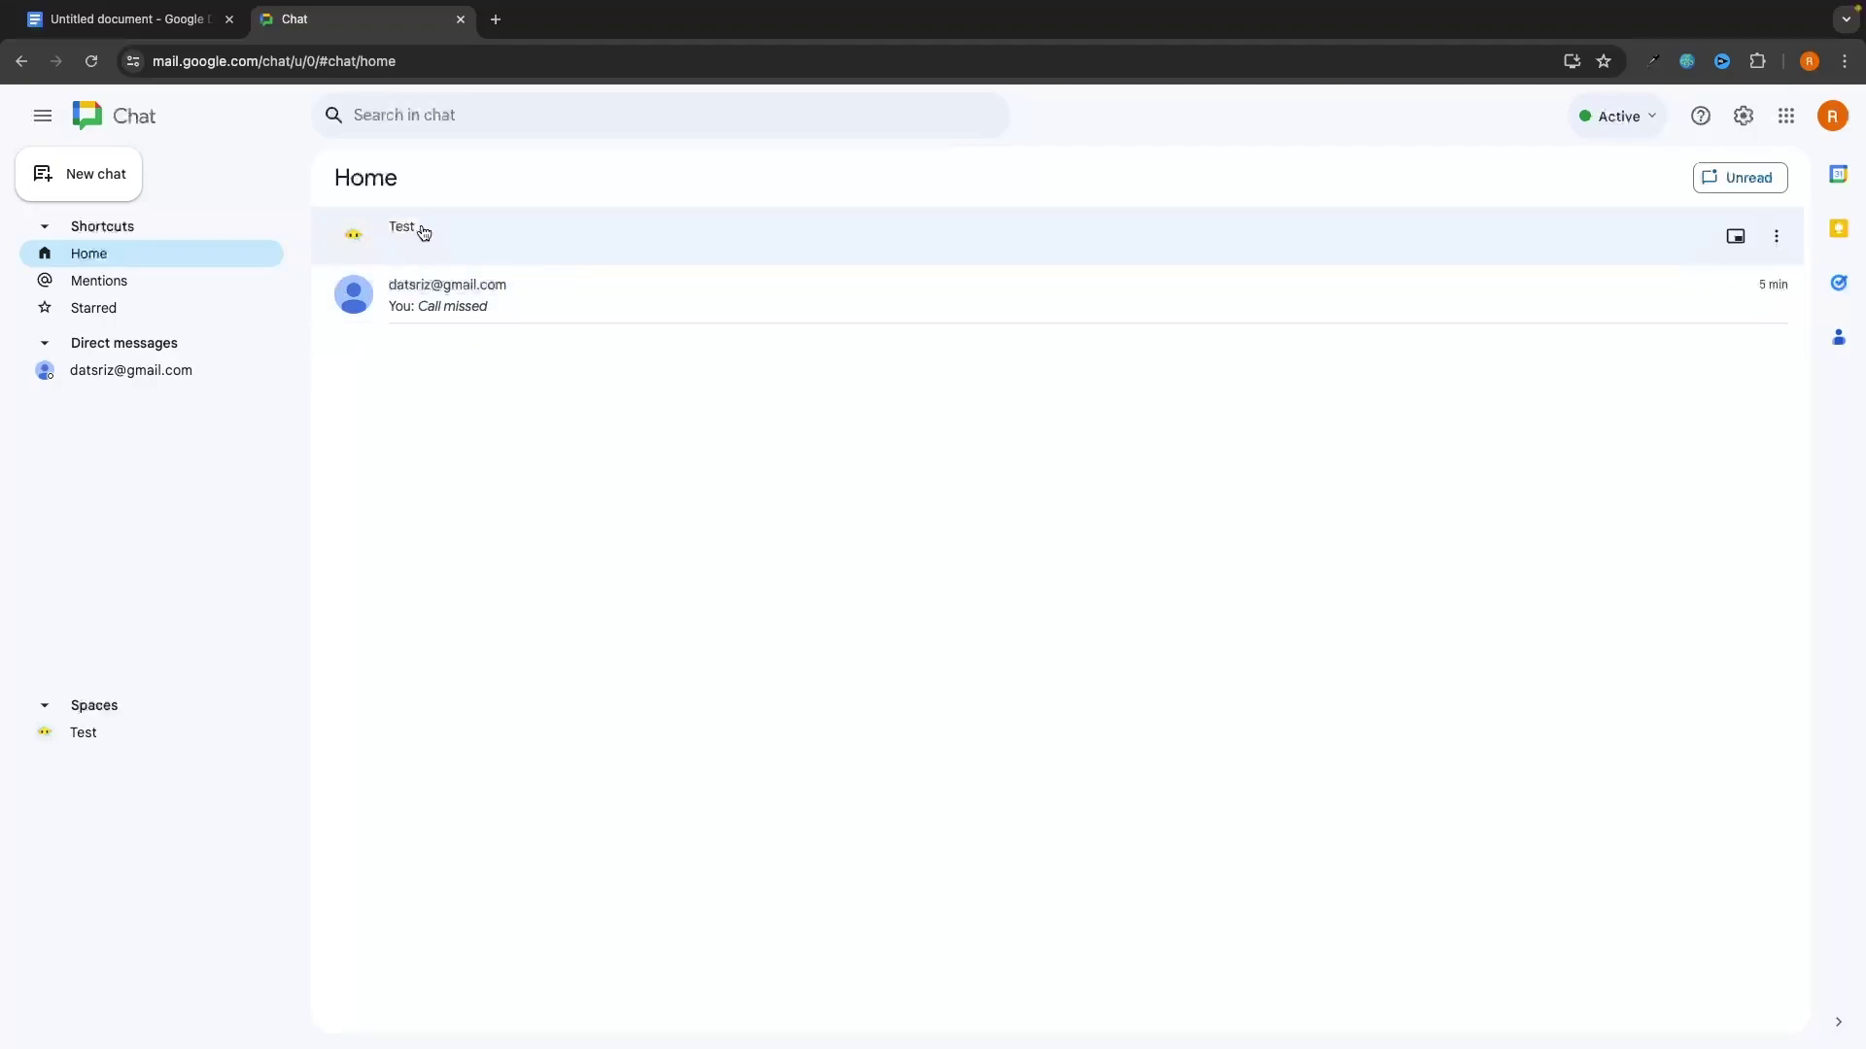
{"action": "left_click", "coordinate": [479, 255]}
{"action": "key", "text": "alt+Left"}
{"action": "left_click", "coordinate": [171, 283]}
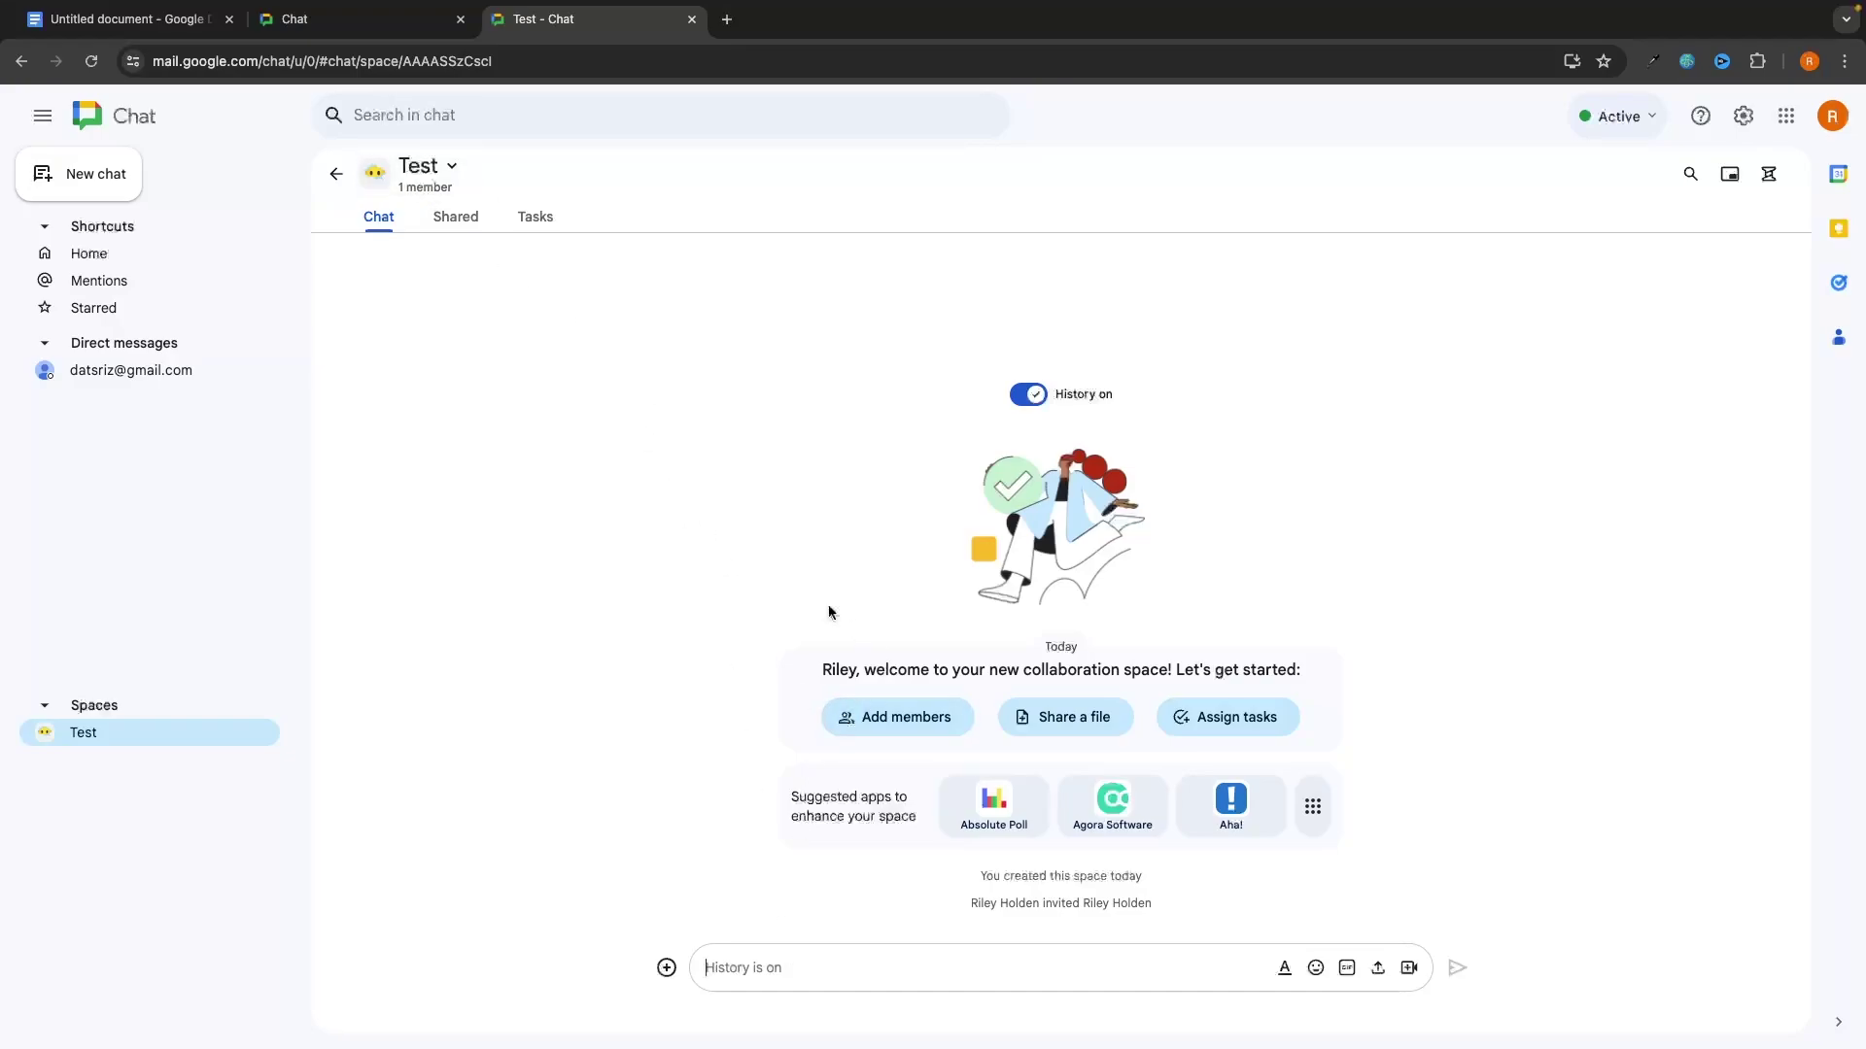
{"action": "type", "text": "@"}
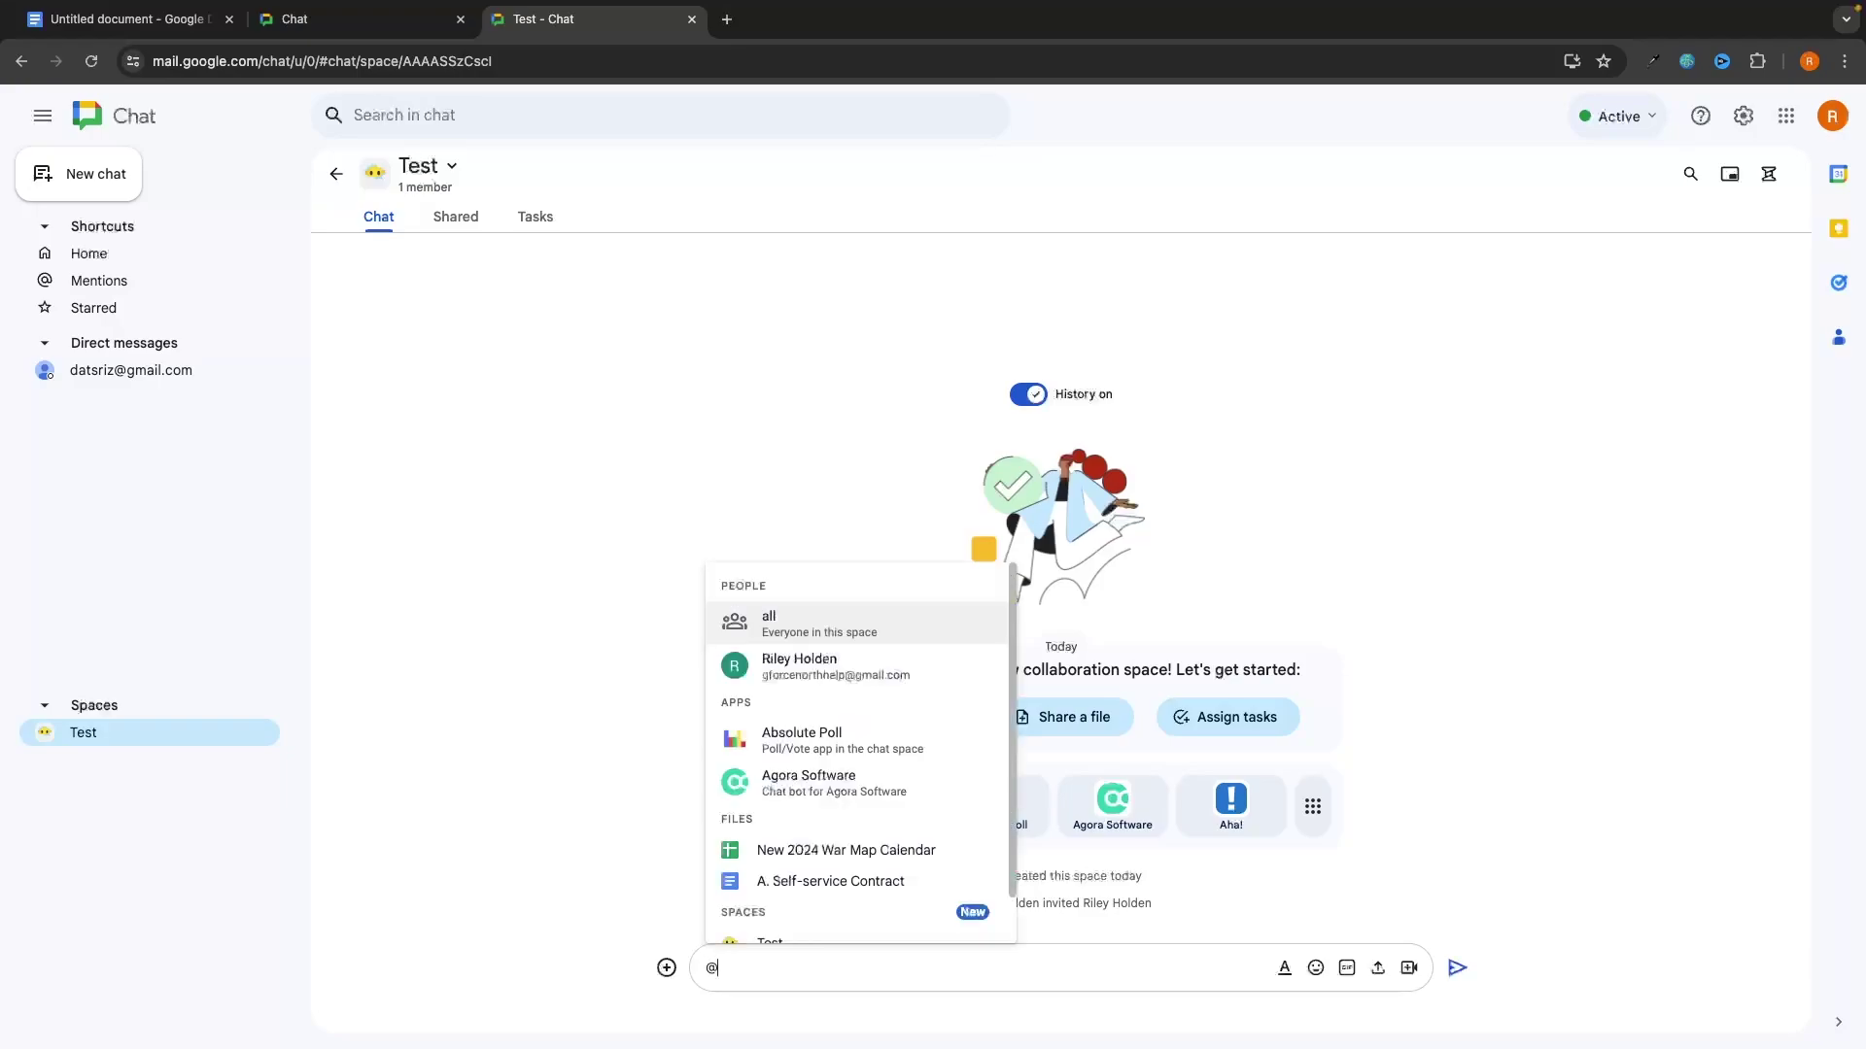
{"action": "type", "text": "rile"}
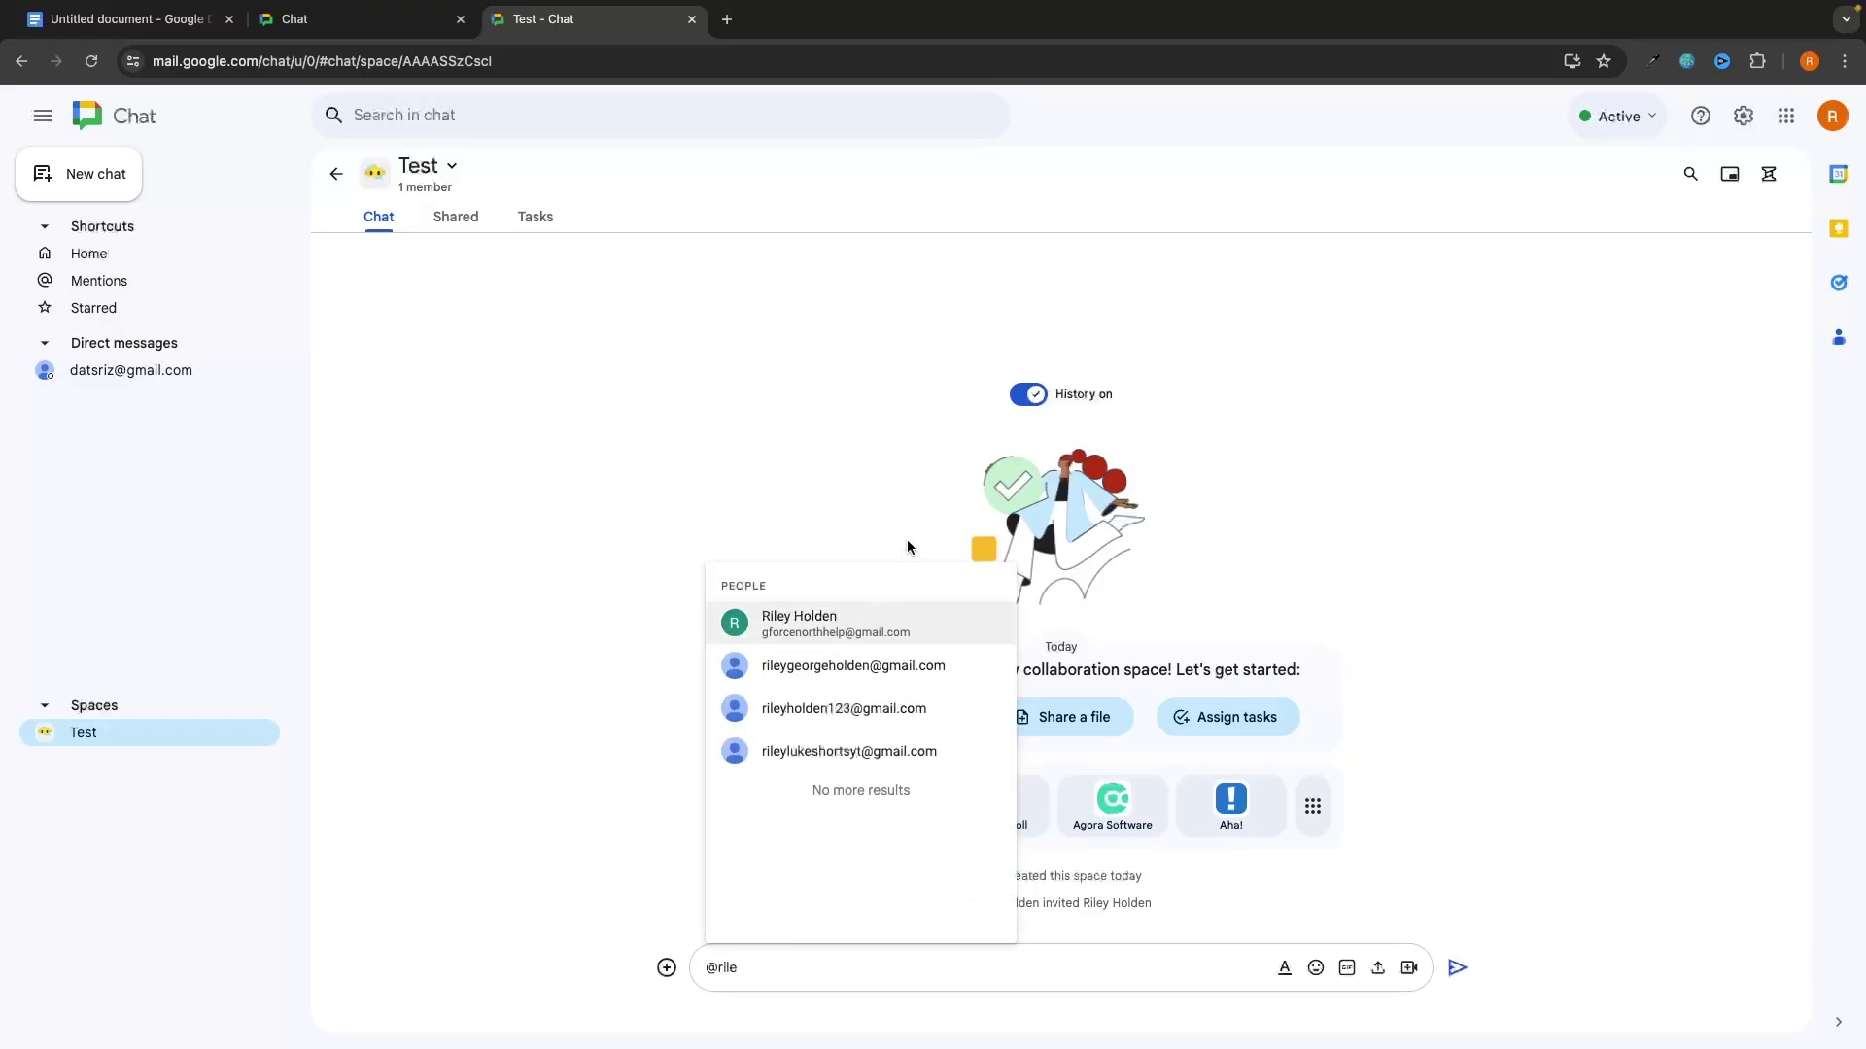
{"action": "key", "text": "Return"}
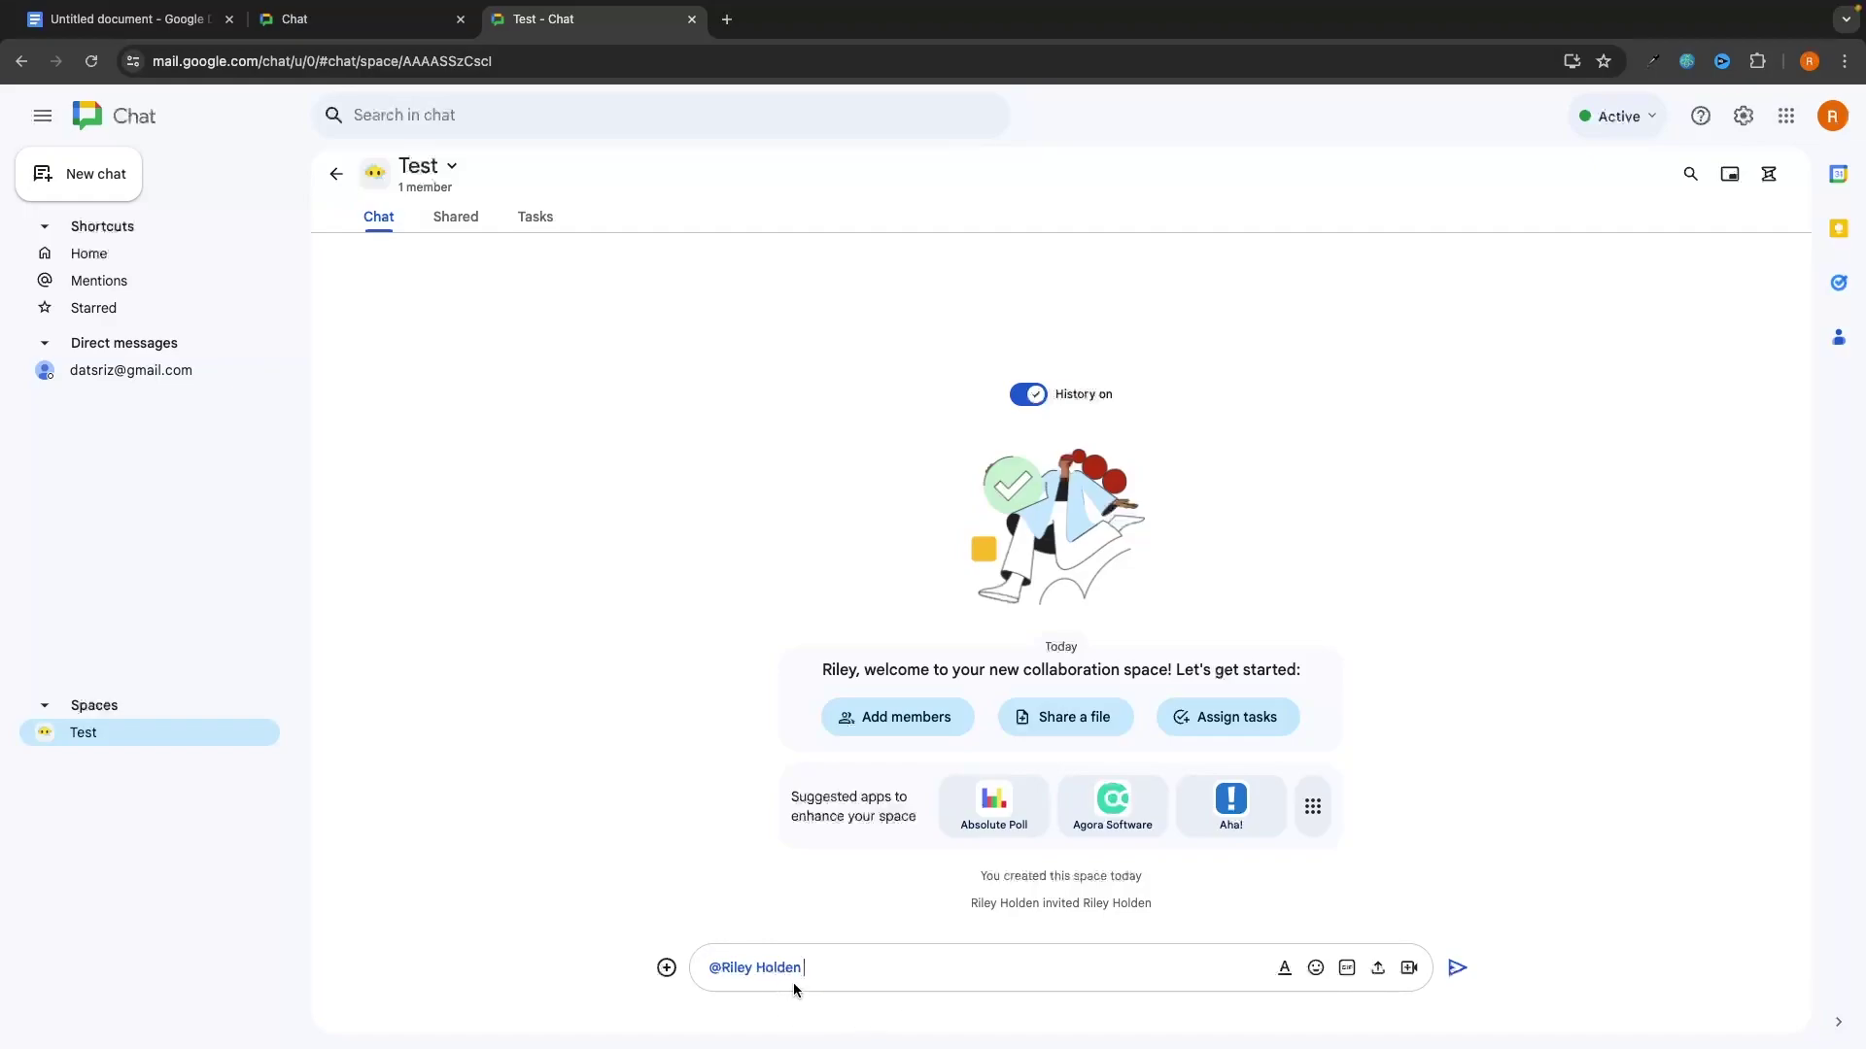
{"action": "left_click", "coordinate": [173, 281]}
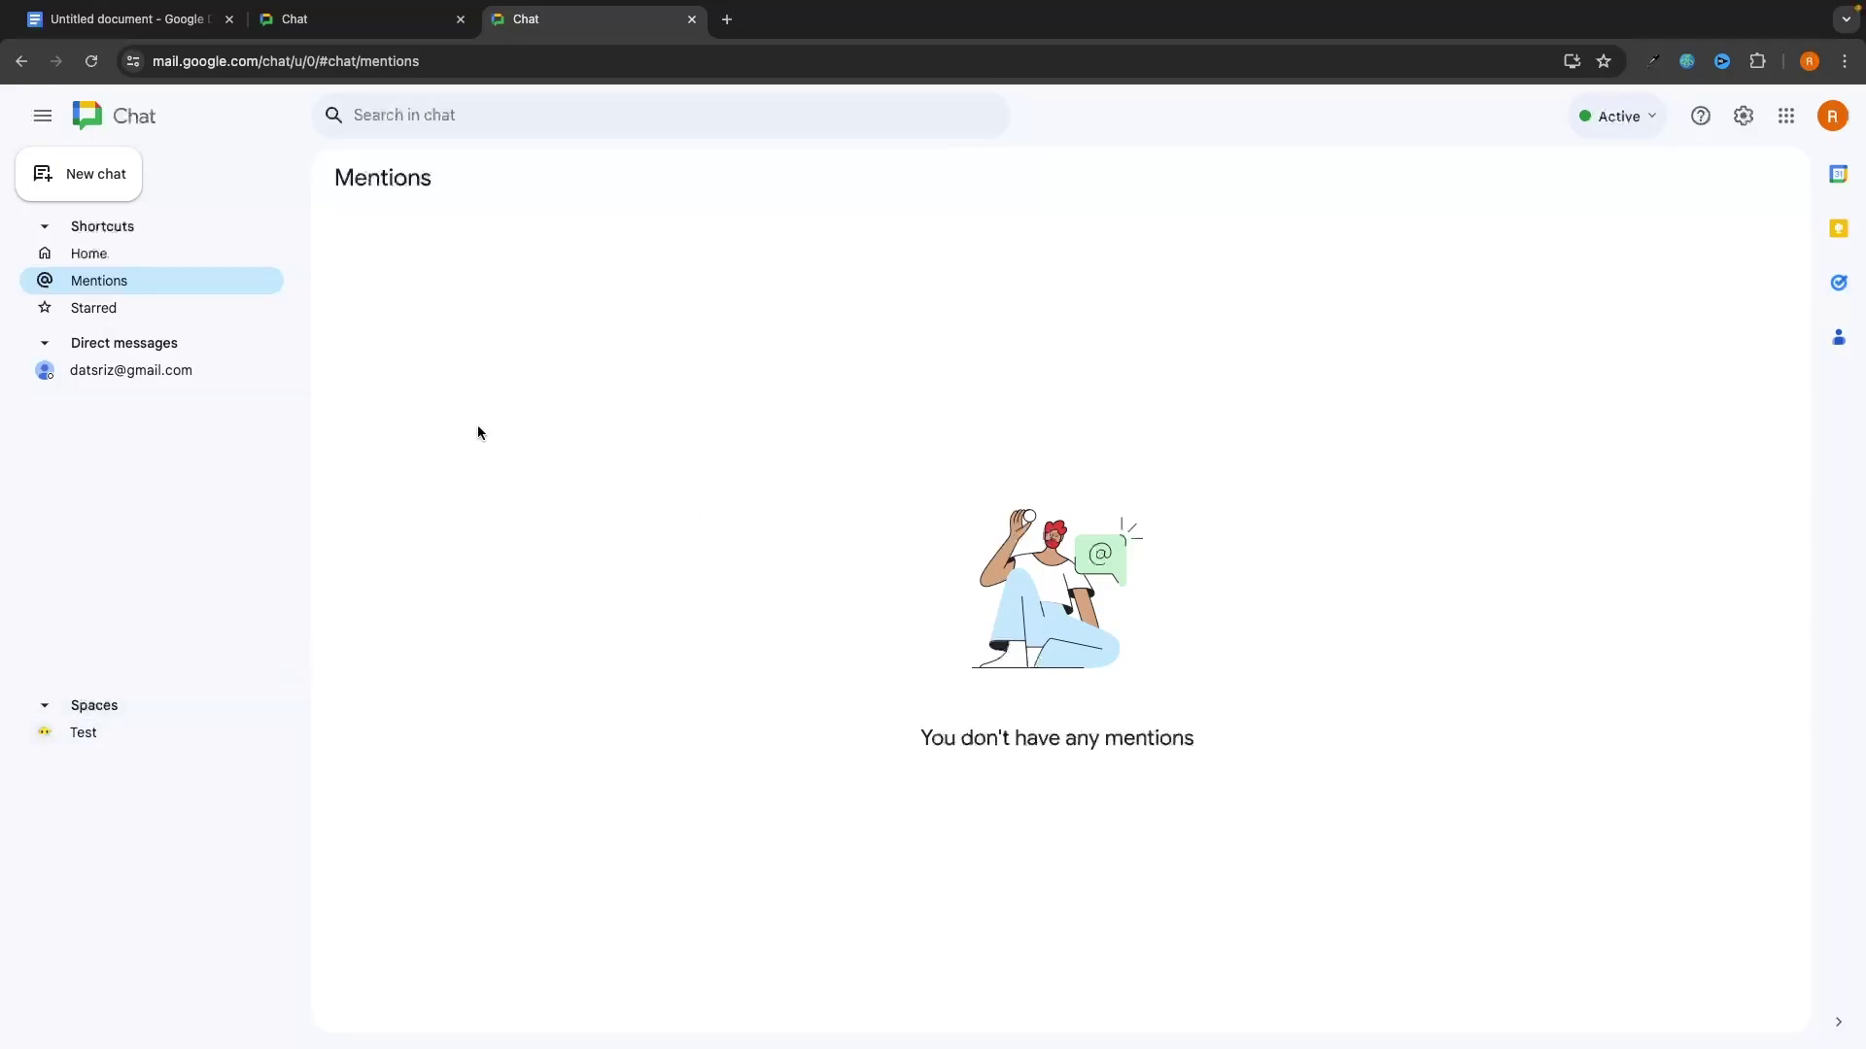
{"action": "left_click", "coordinate": [136, 310]}
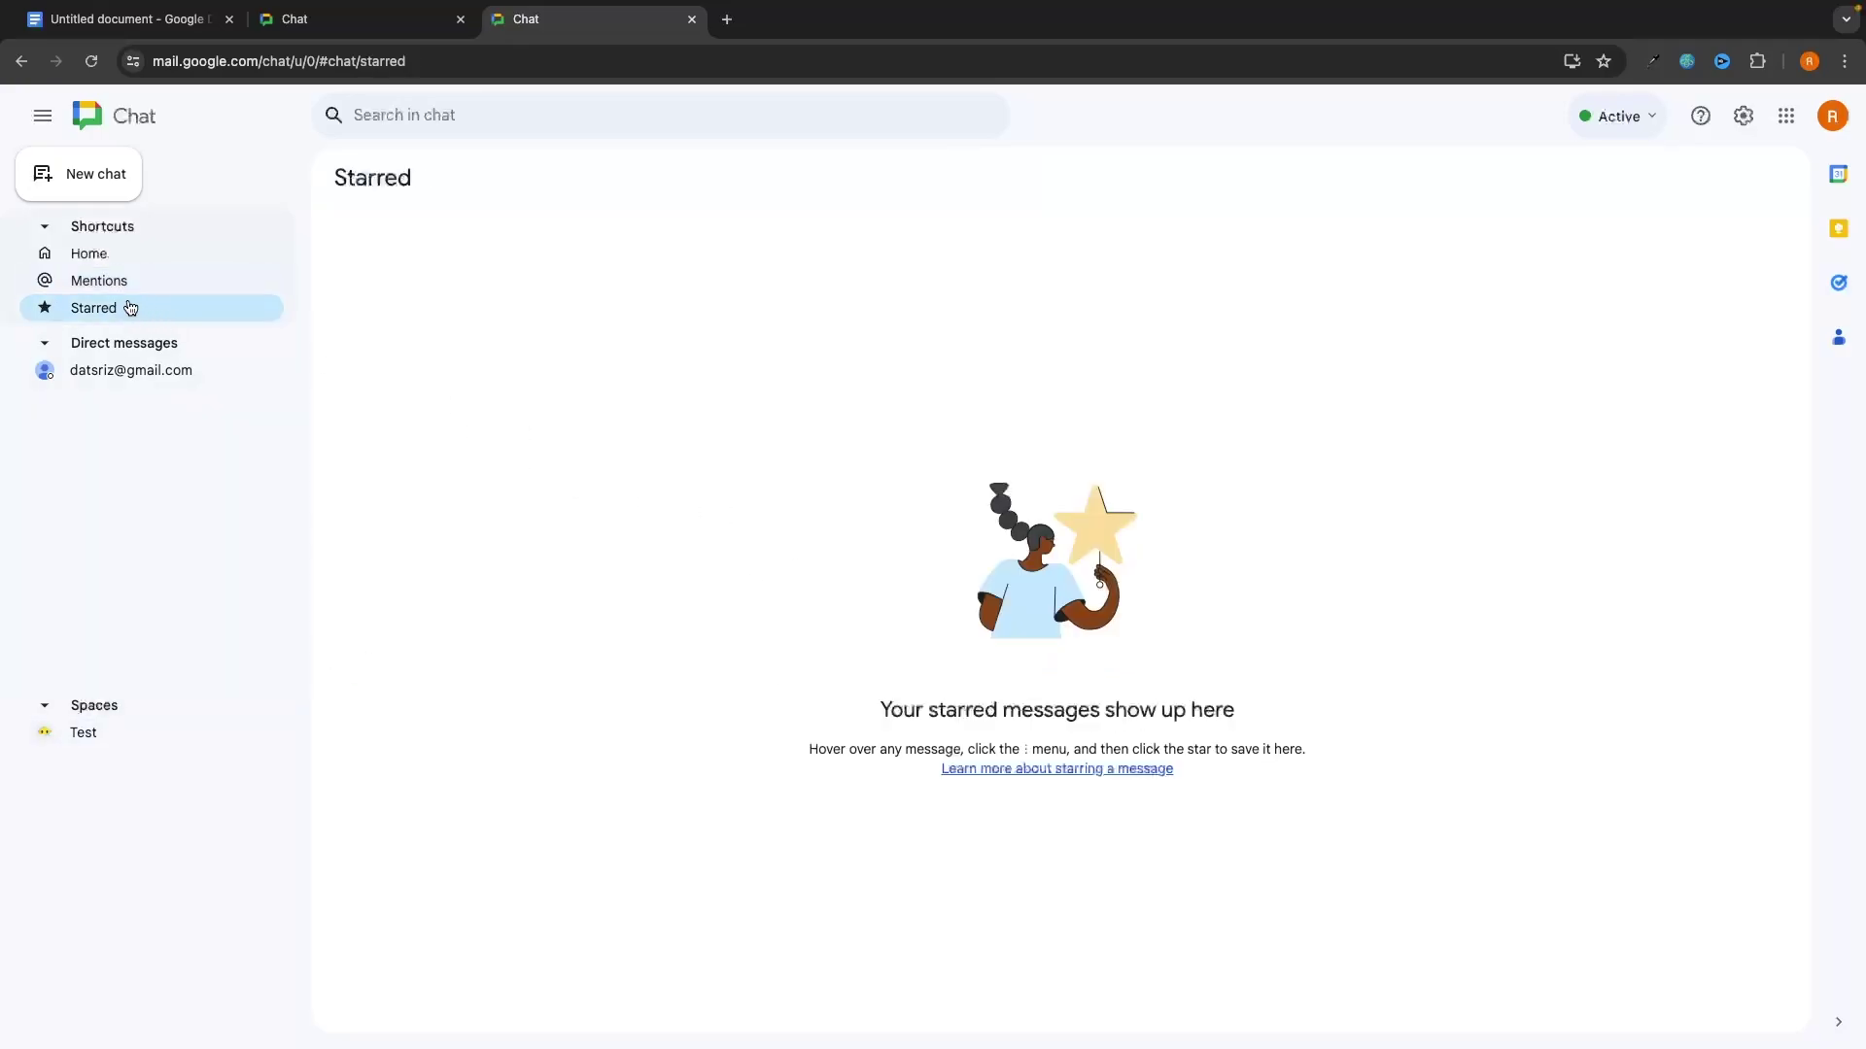
{"action": "left_click", "coordinate": [146, 733]}
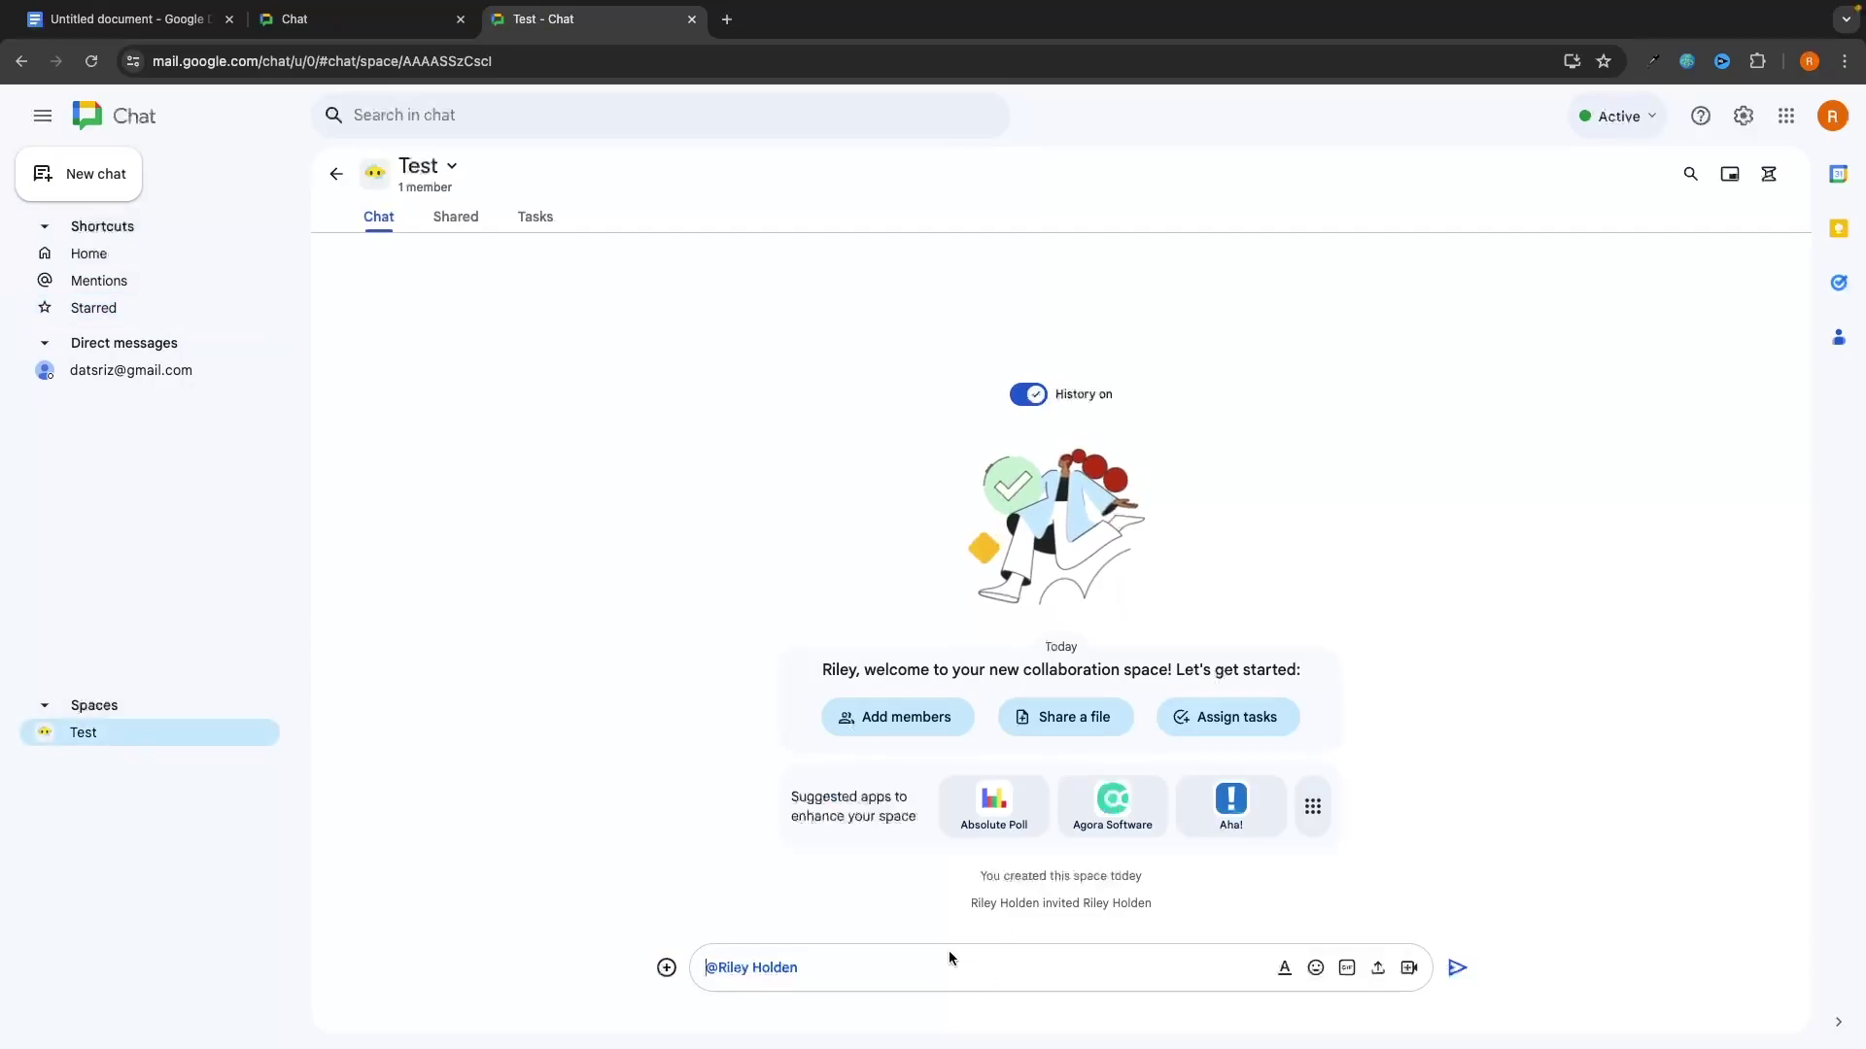
{"action": "type", "text": "do thsi"}
{"action": "key", "text": "Return"}
{"action": "left_click", "coordinate": [1157, 622]}
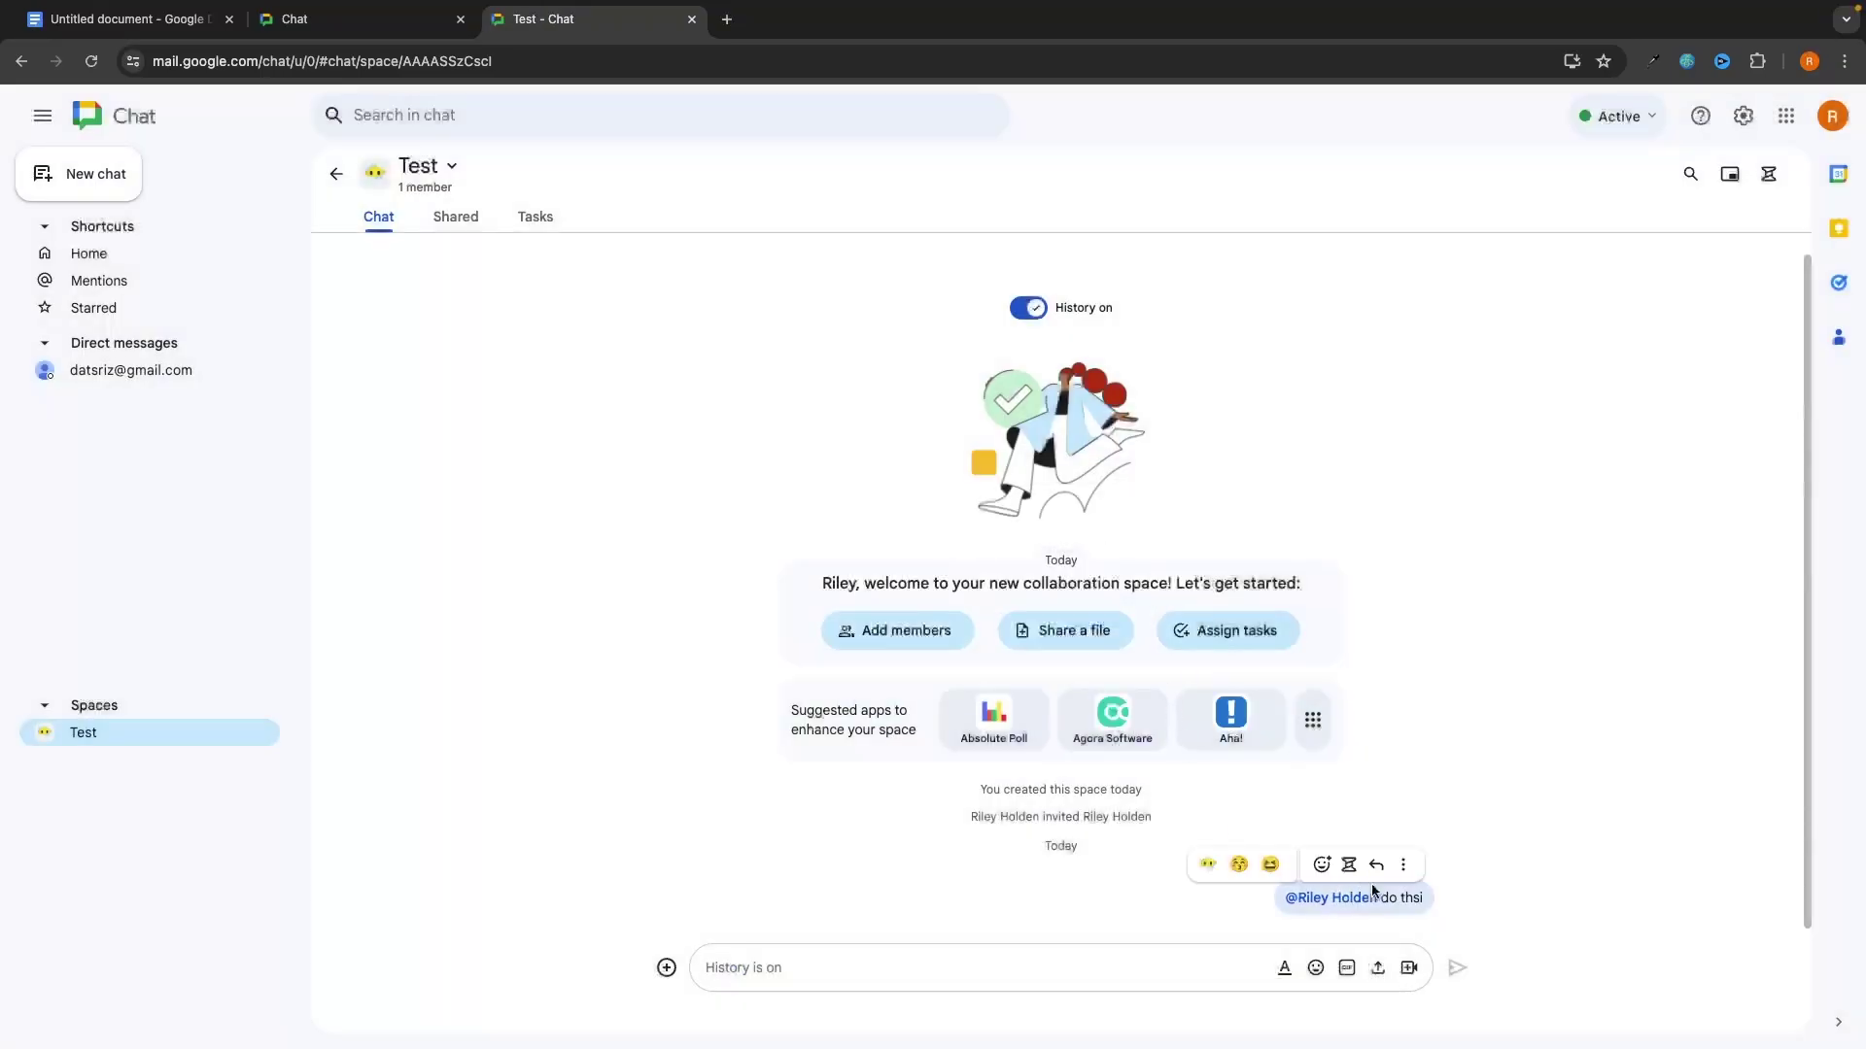
Step: Star the sent message and confirm it appears under Starred
{"action": "left_click", "coordinate": [1402, 864]}
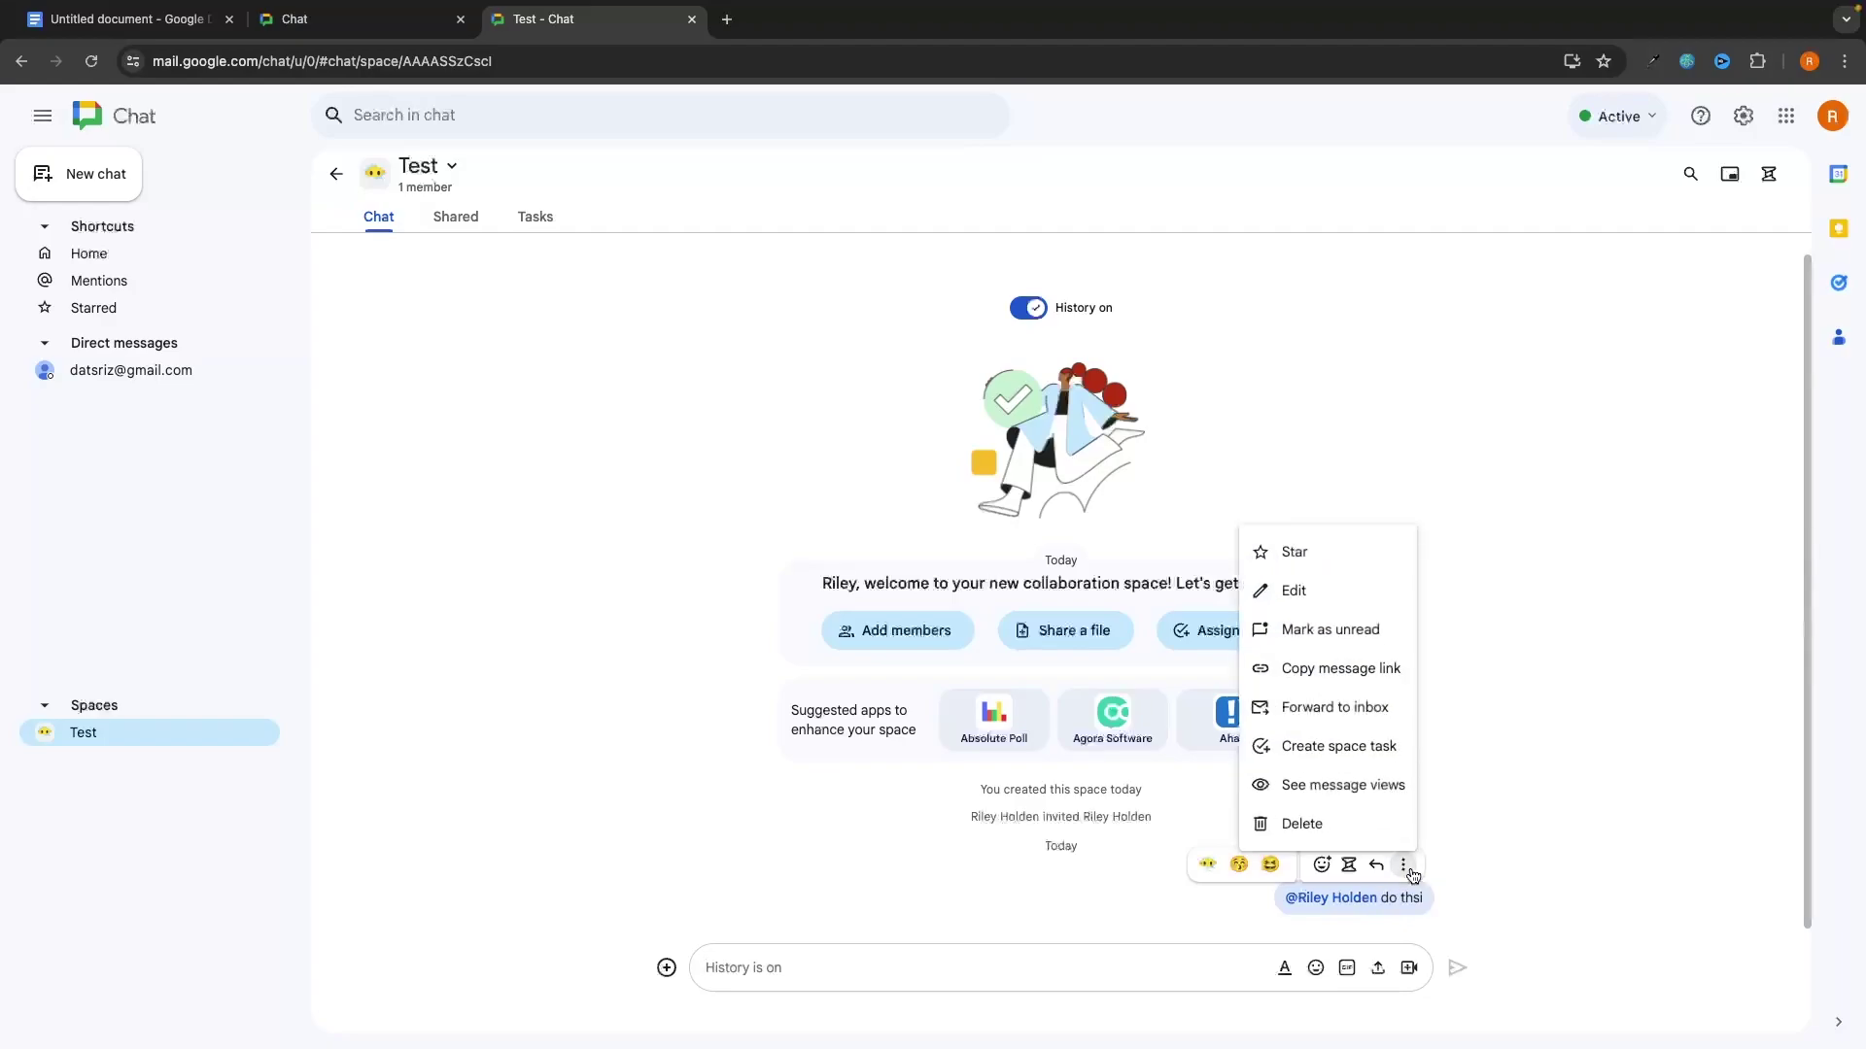
{"action": "left_click", "coordinate": [1295, 554]}
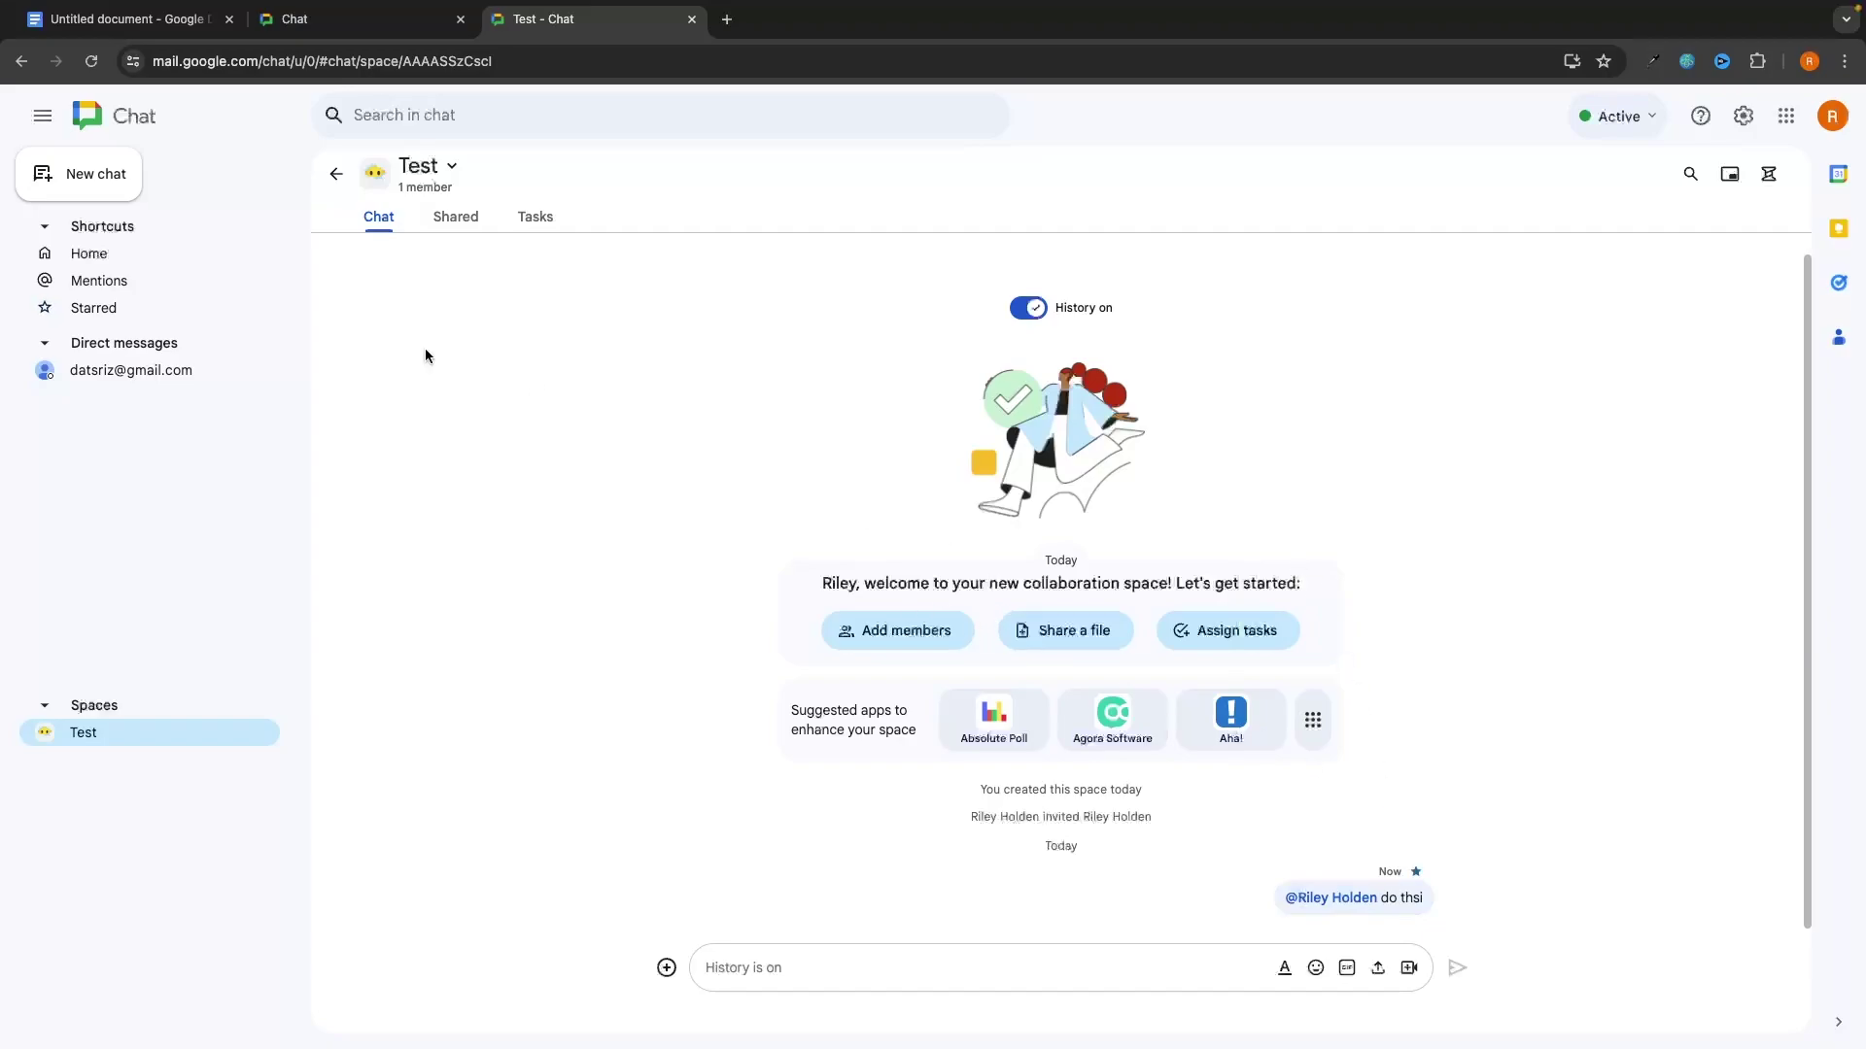
{"action": "left_click", "coordinate": [160, 307]}
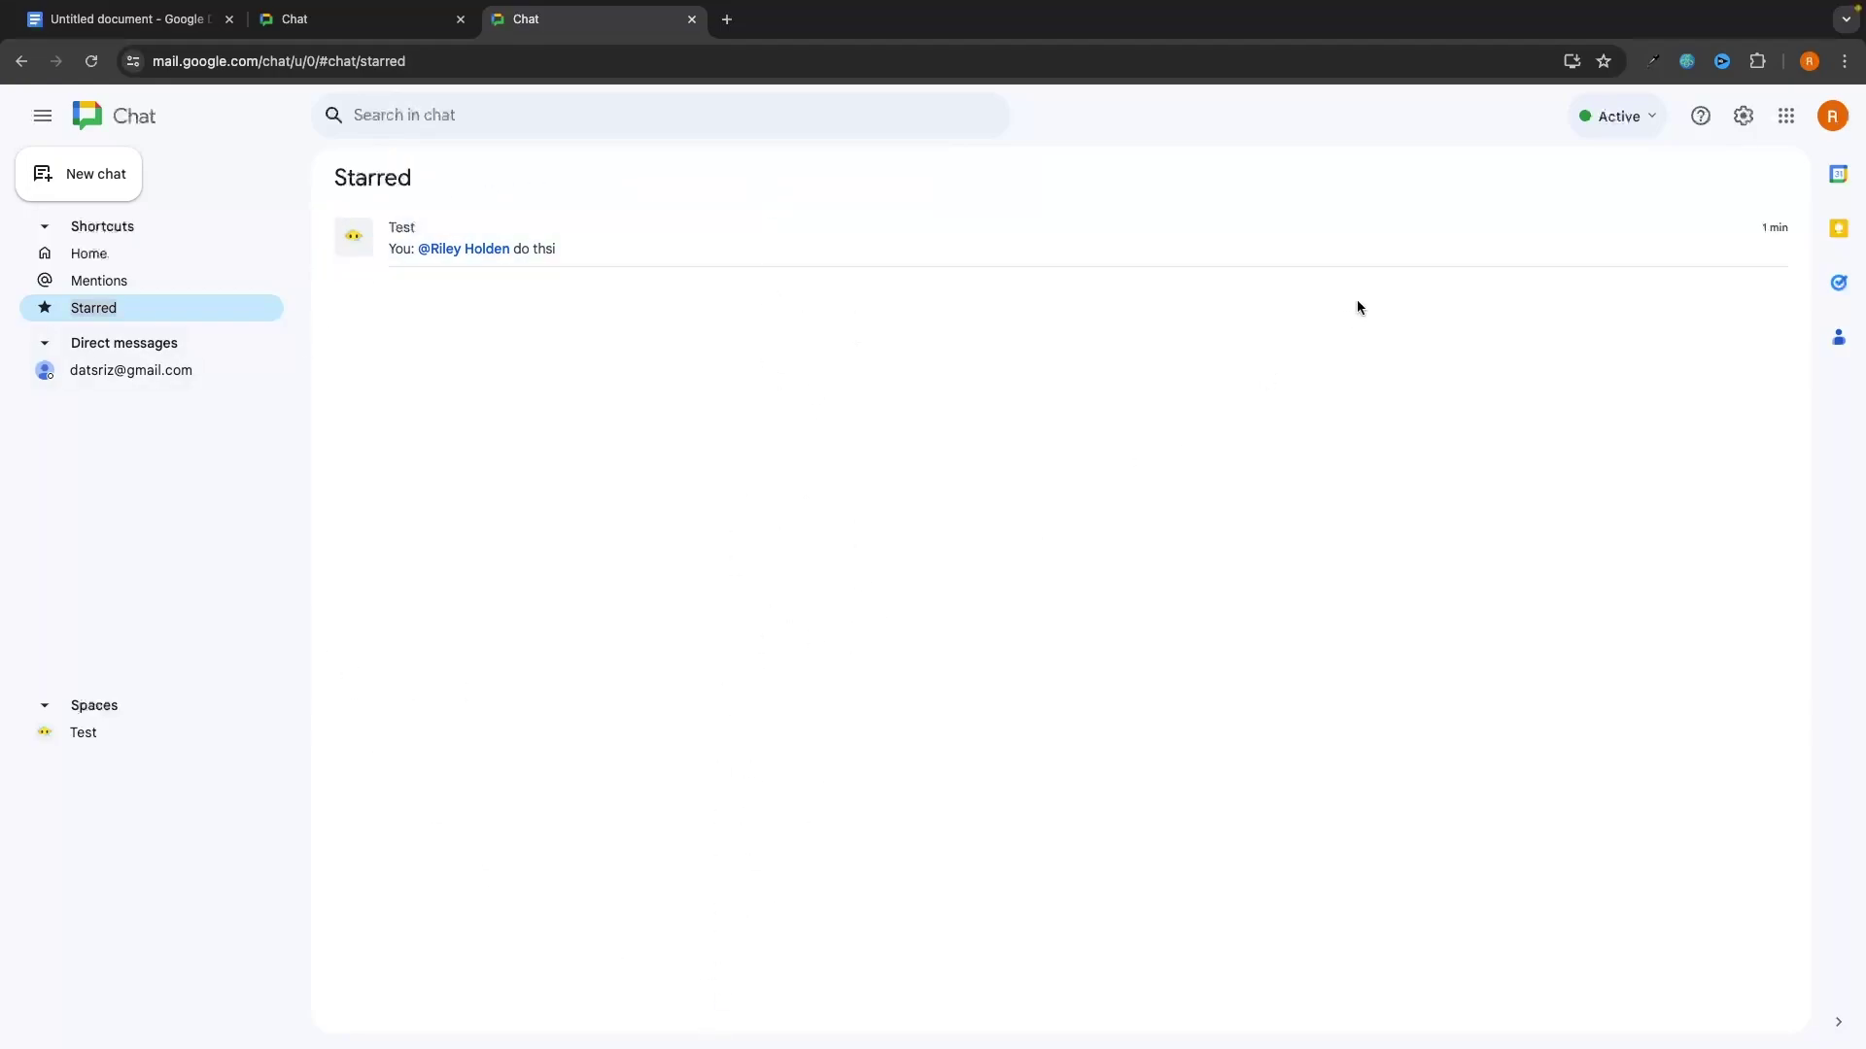
Step: Turn on Do not disturb for 24 hours to mute chat notifications
{"action": "left_click", "coordinate": [1618, 119]}
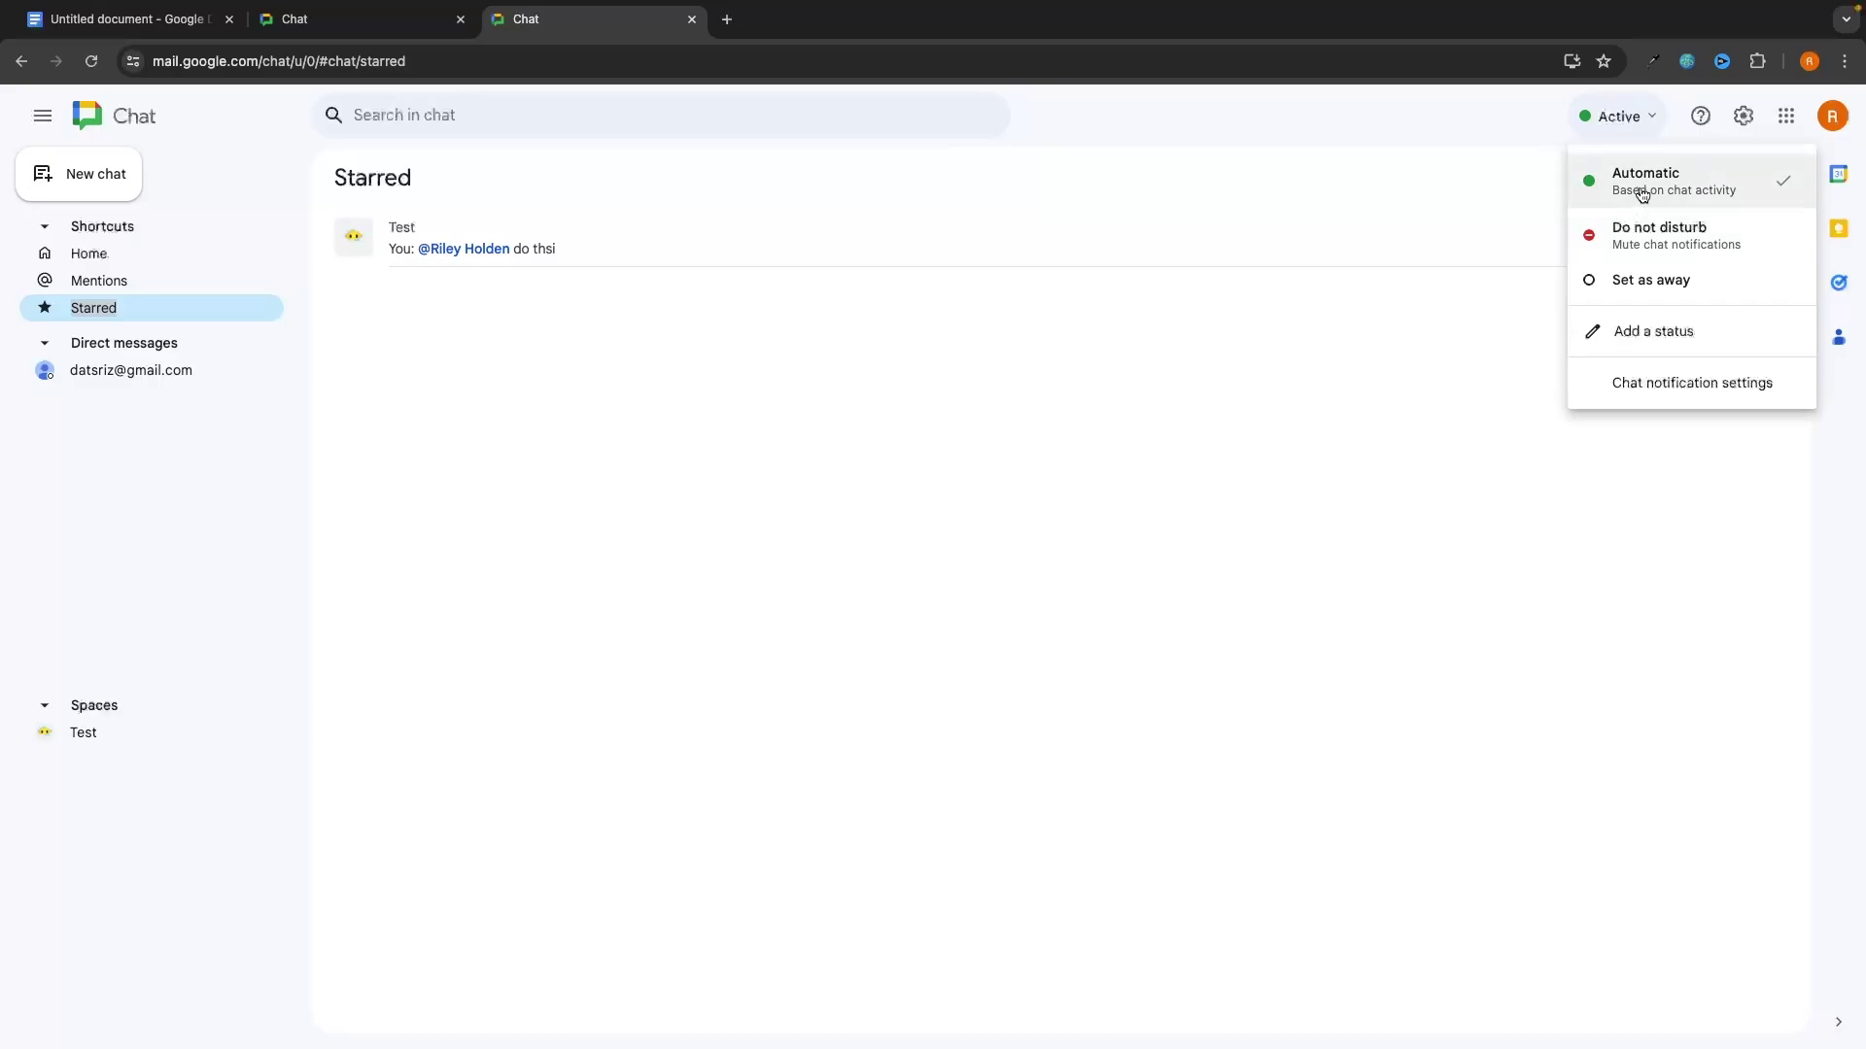
{"action": "left_click", "coordinate": [1657, 231]}
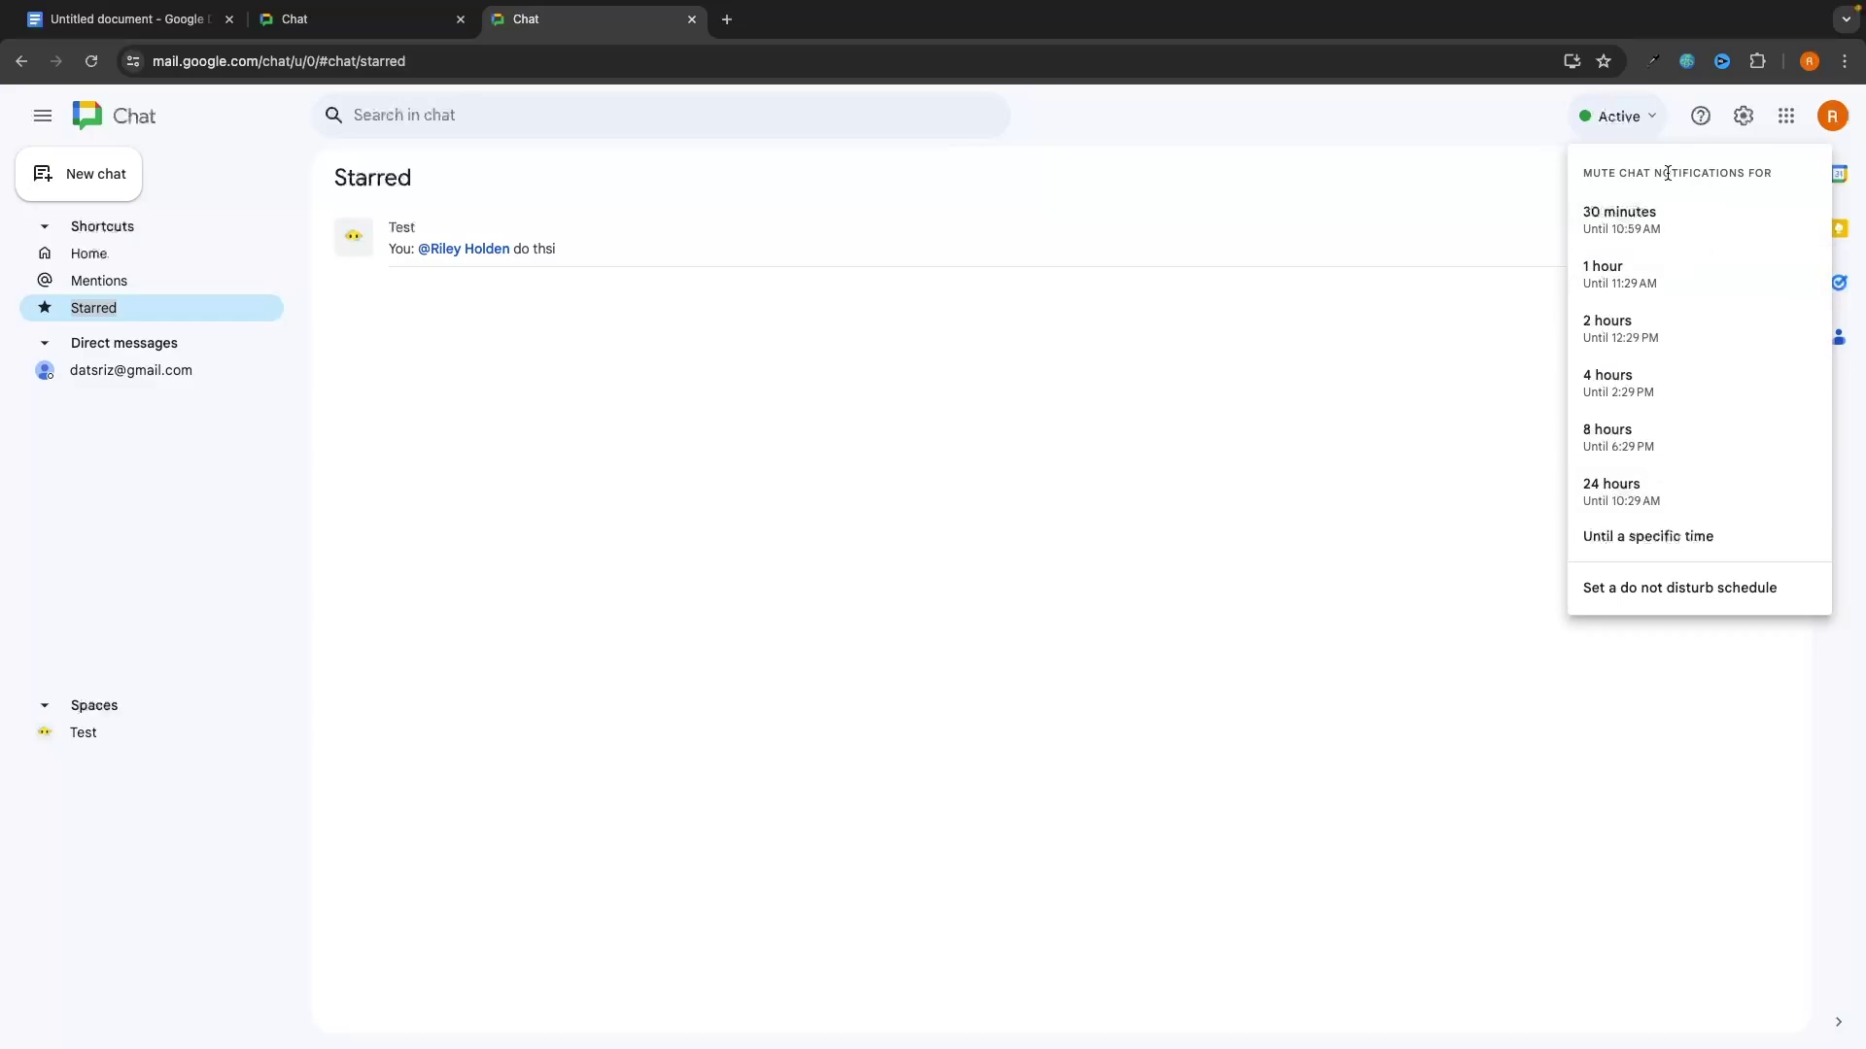
{"action": "left_click", "coordinate": [1612, 491]}
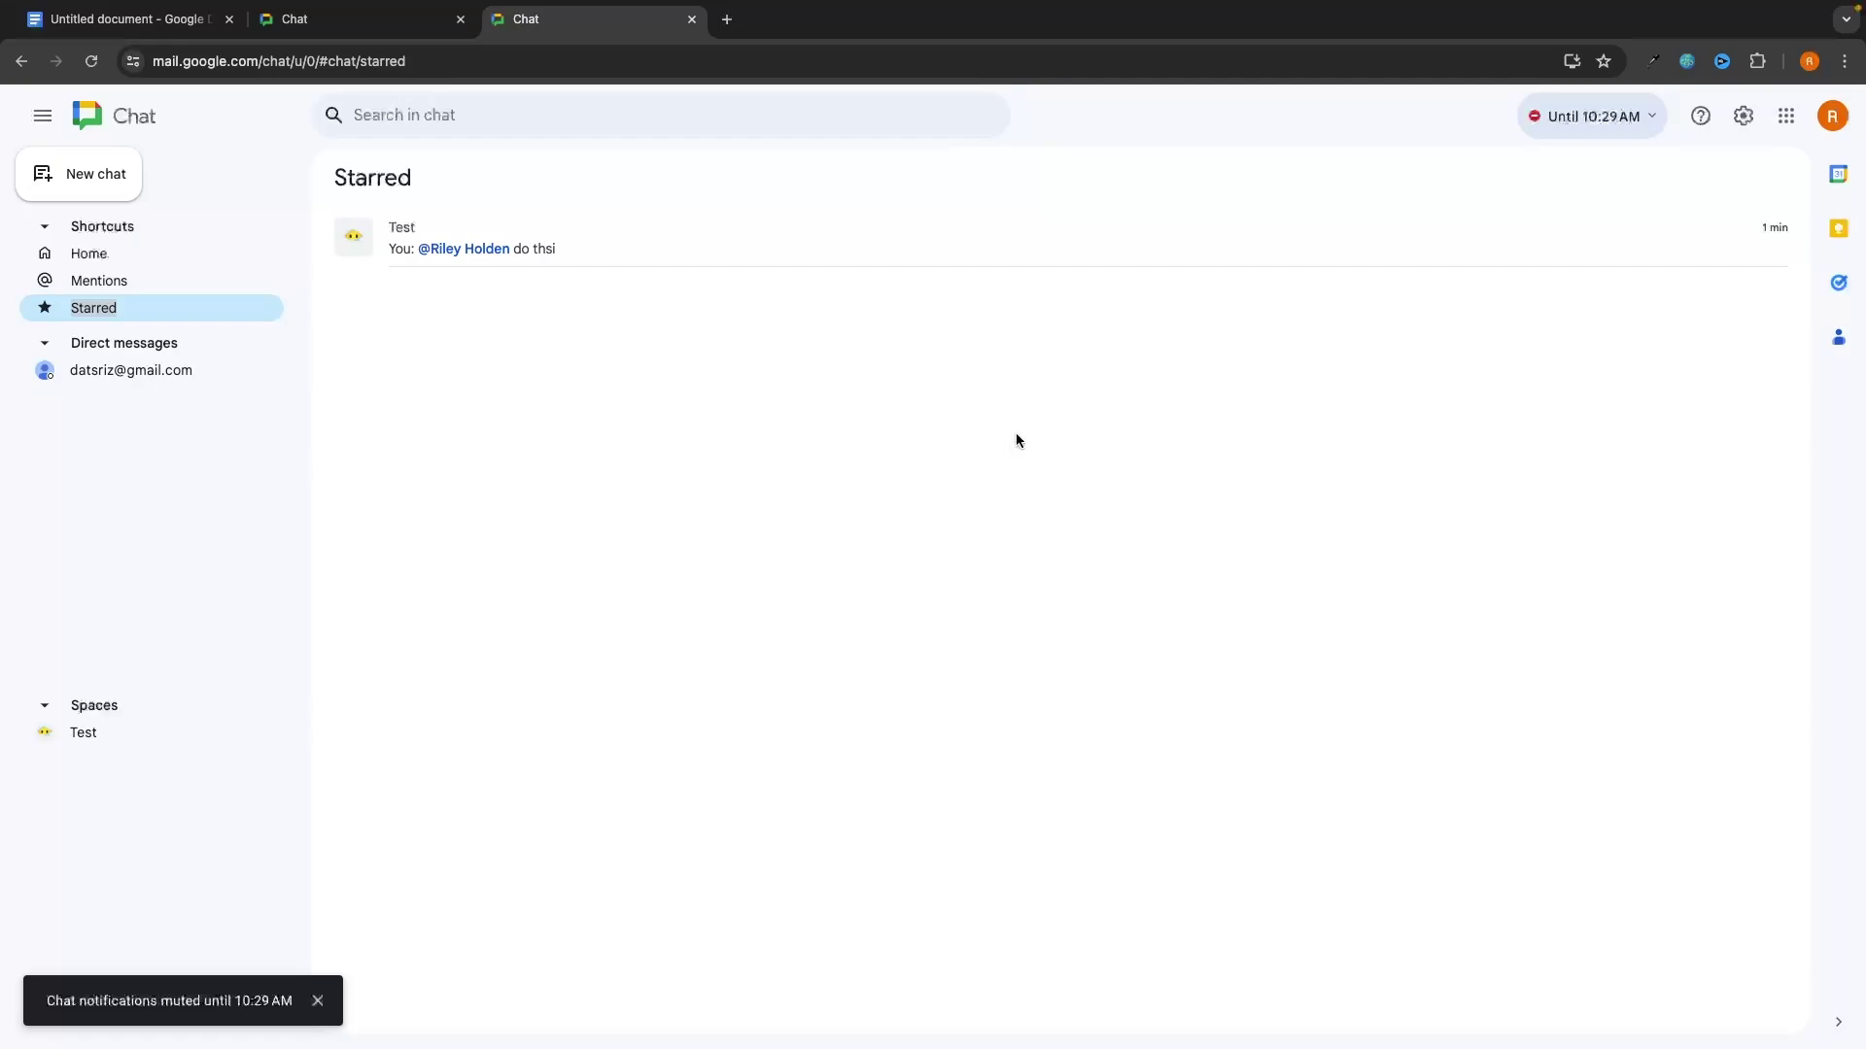
Step: Change the availability status to Away
{"action": "left_click", "coordinate": [1533, 118]}
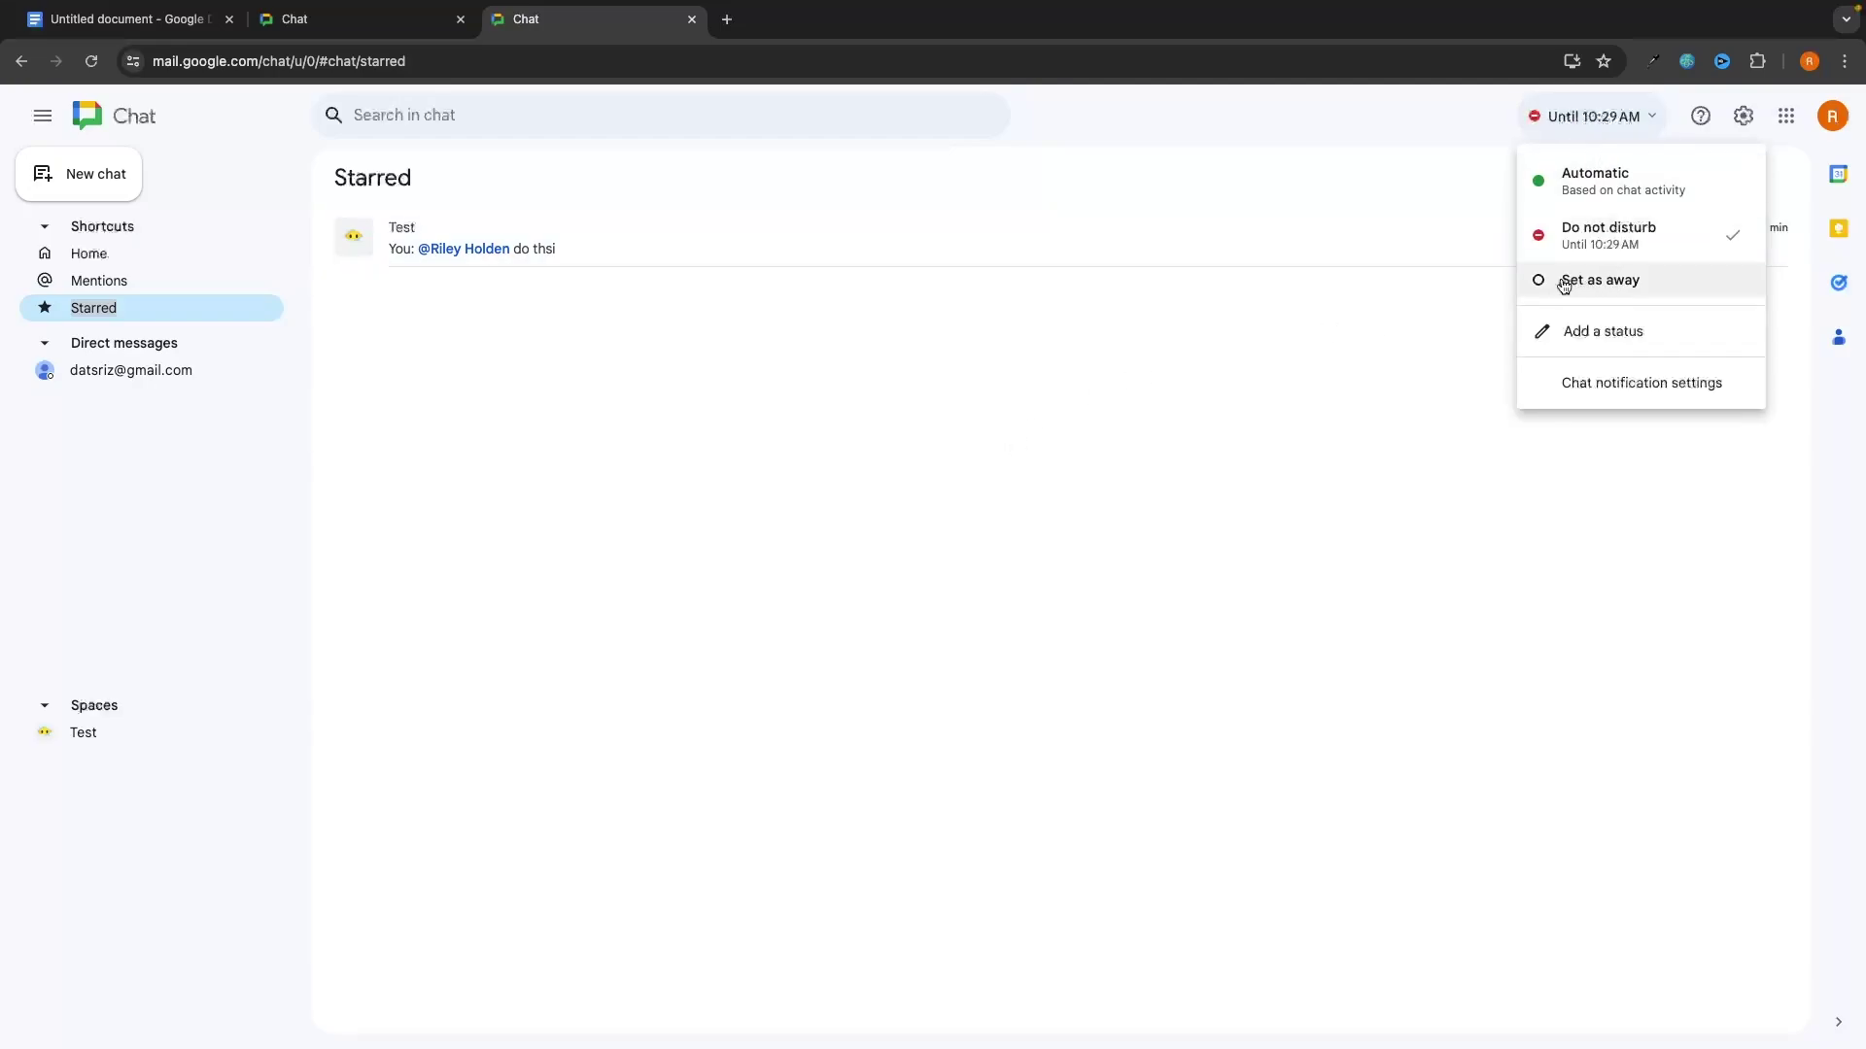
{"action": "left_click", "coordinate": [1598, 280]}
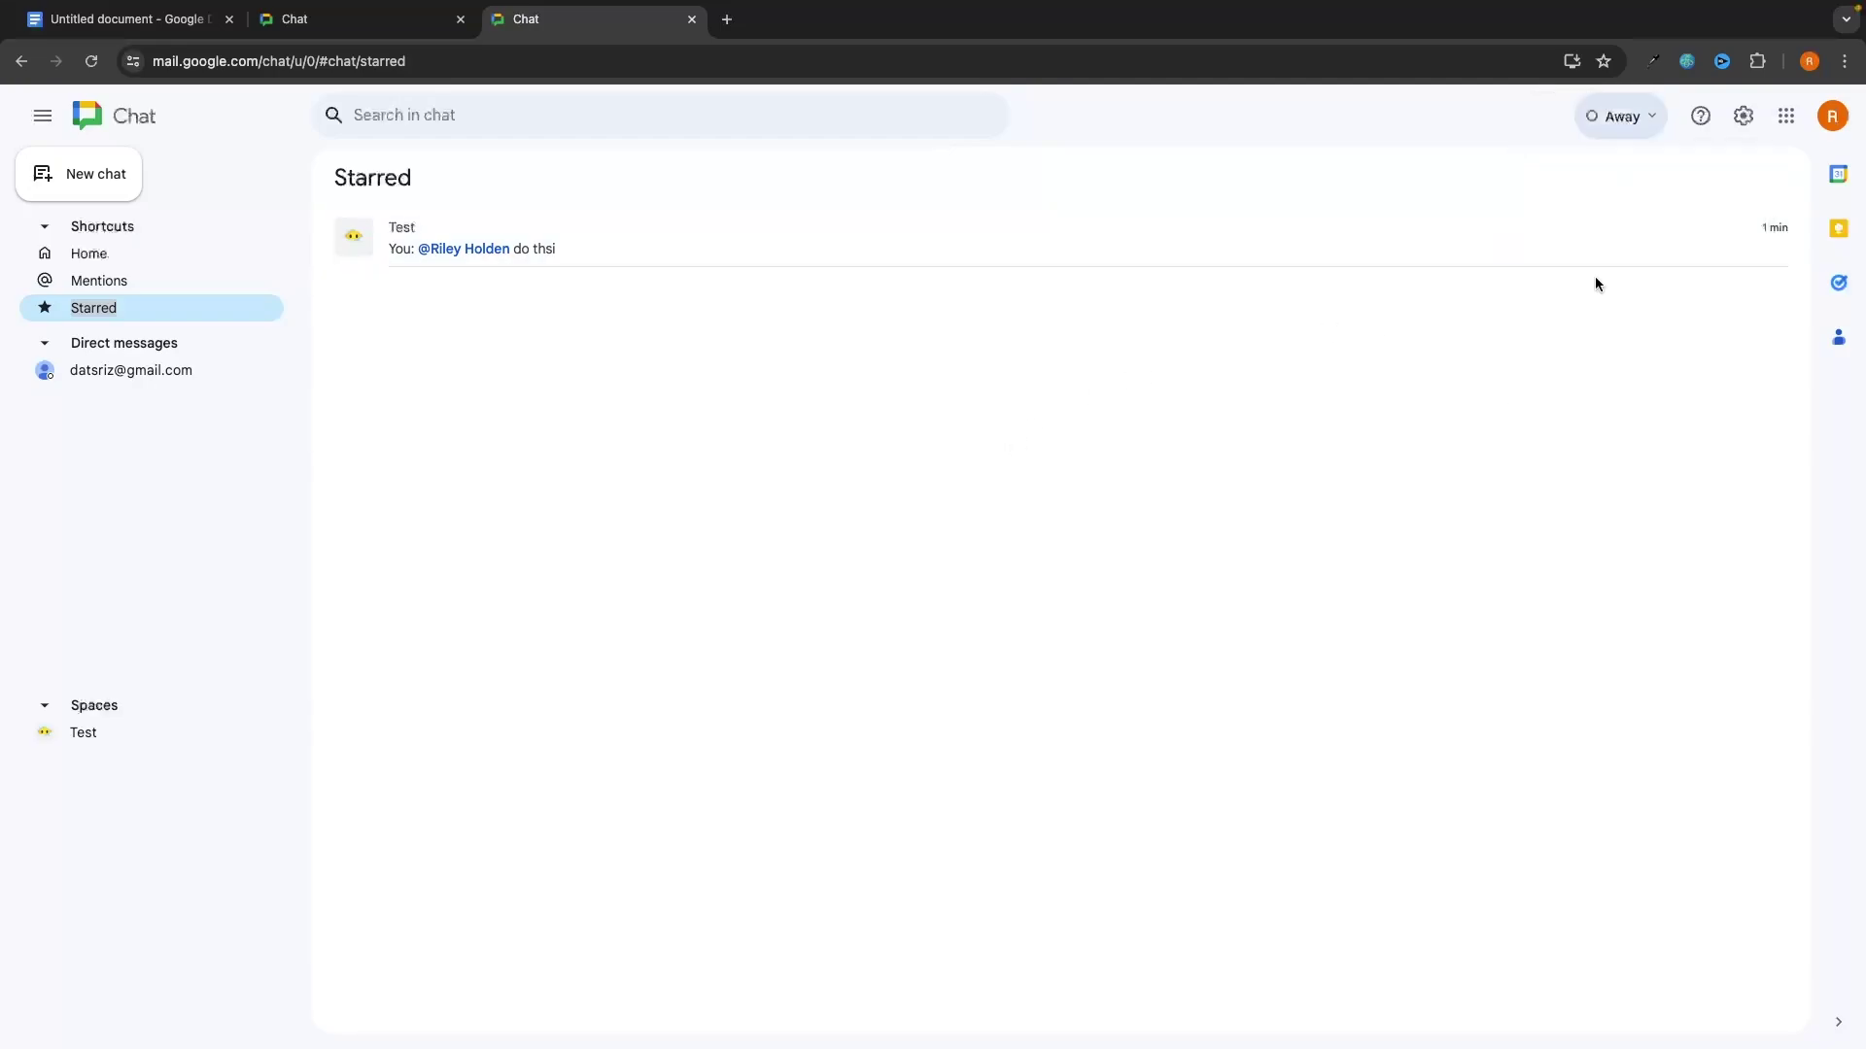
{"action": "left_click", "coordinate": [1621, 118]}
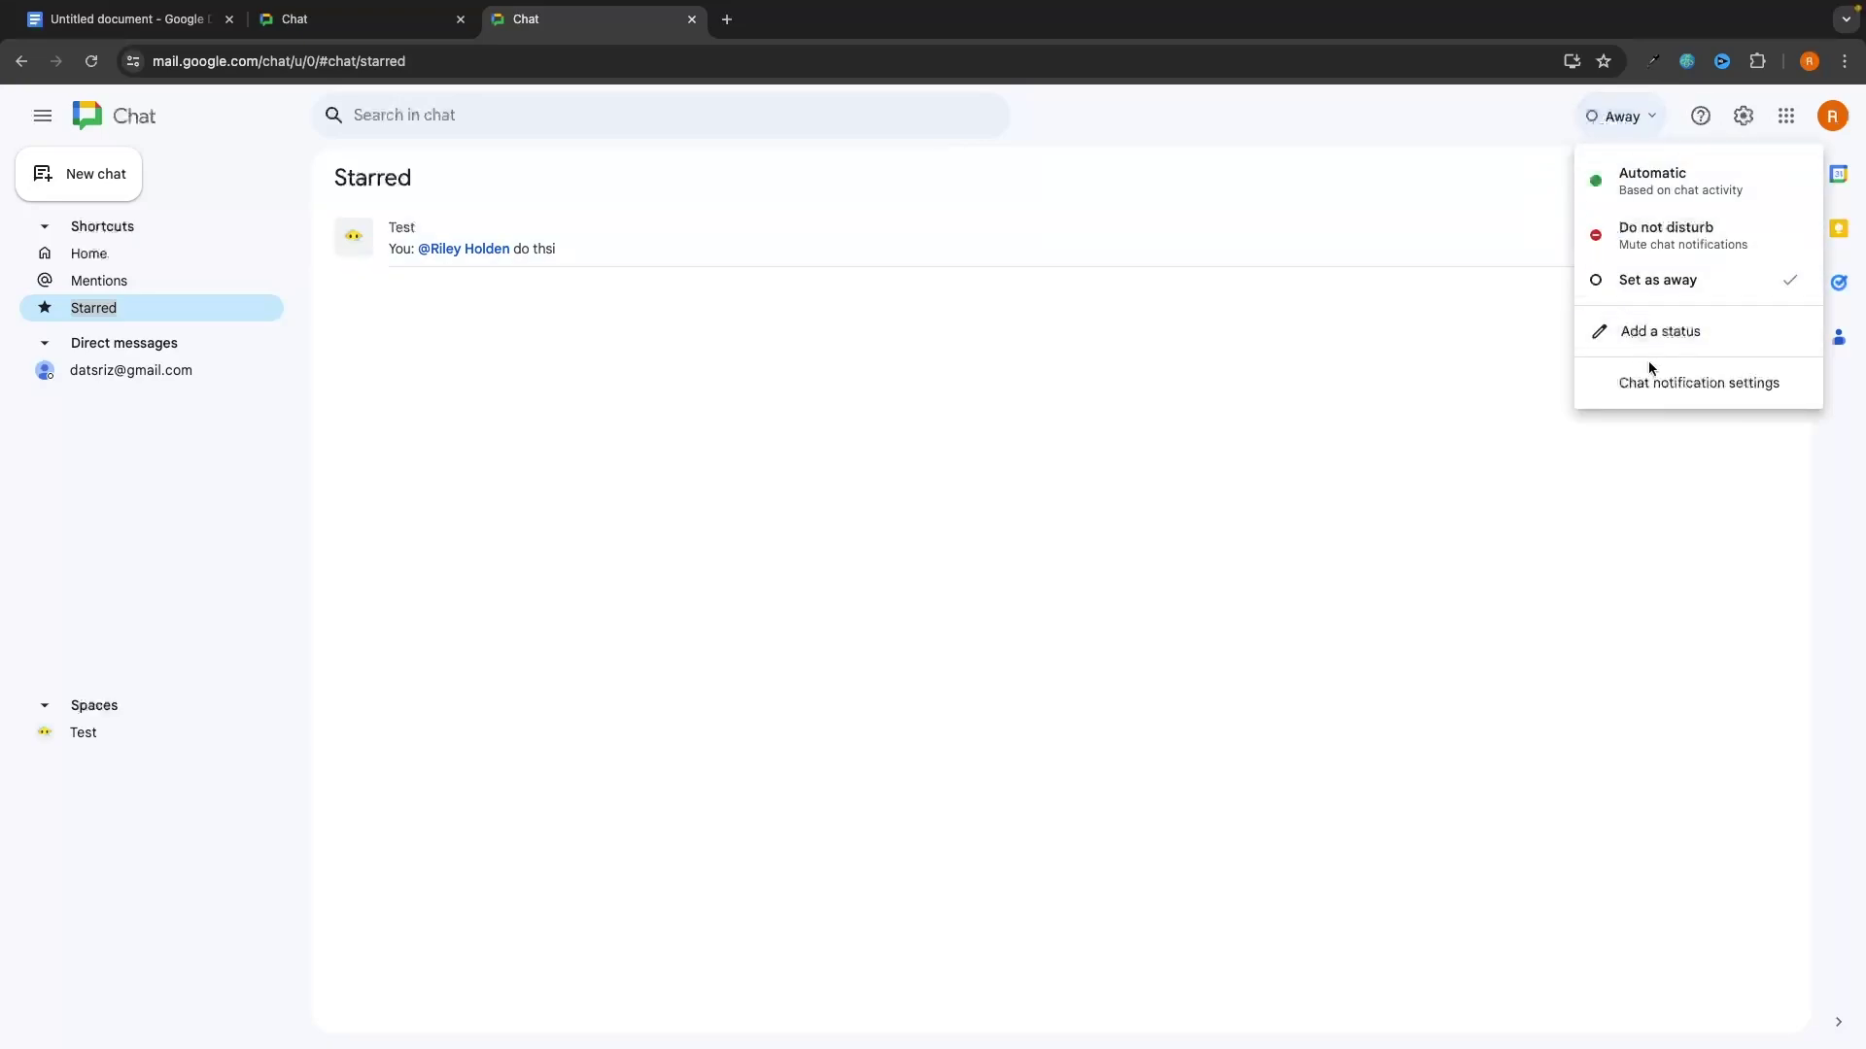
{"action": "left_click", "coordinate": [1646, 345]}
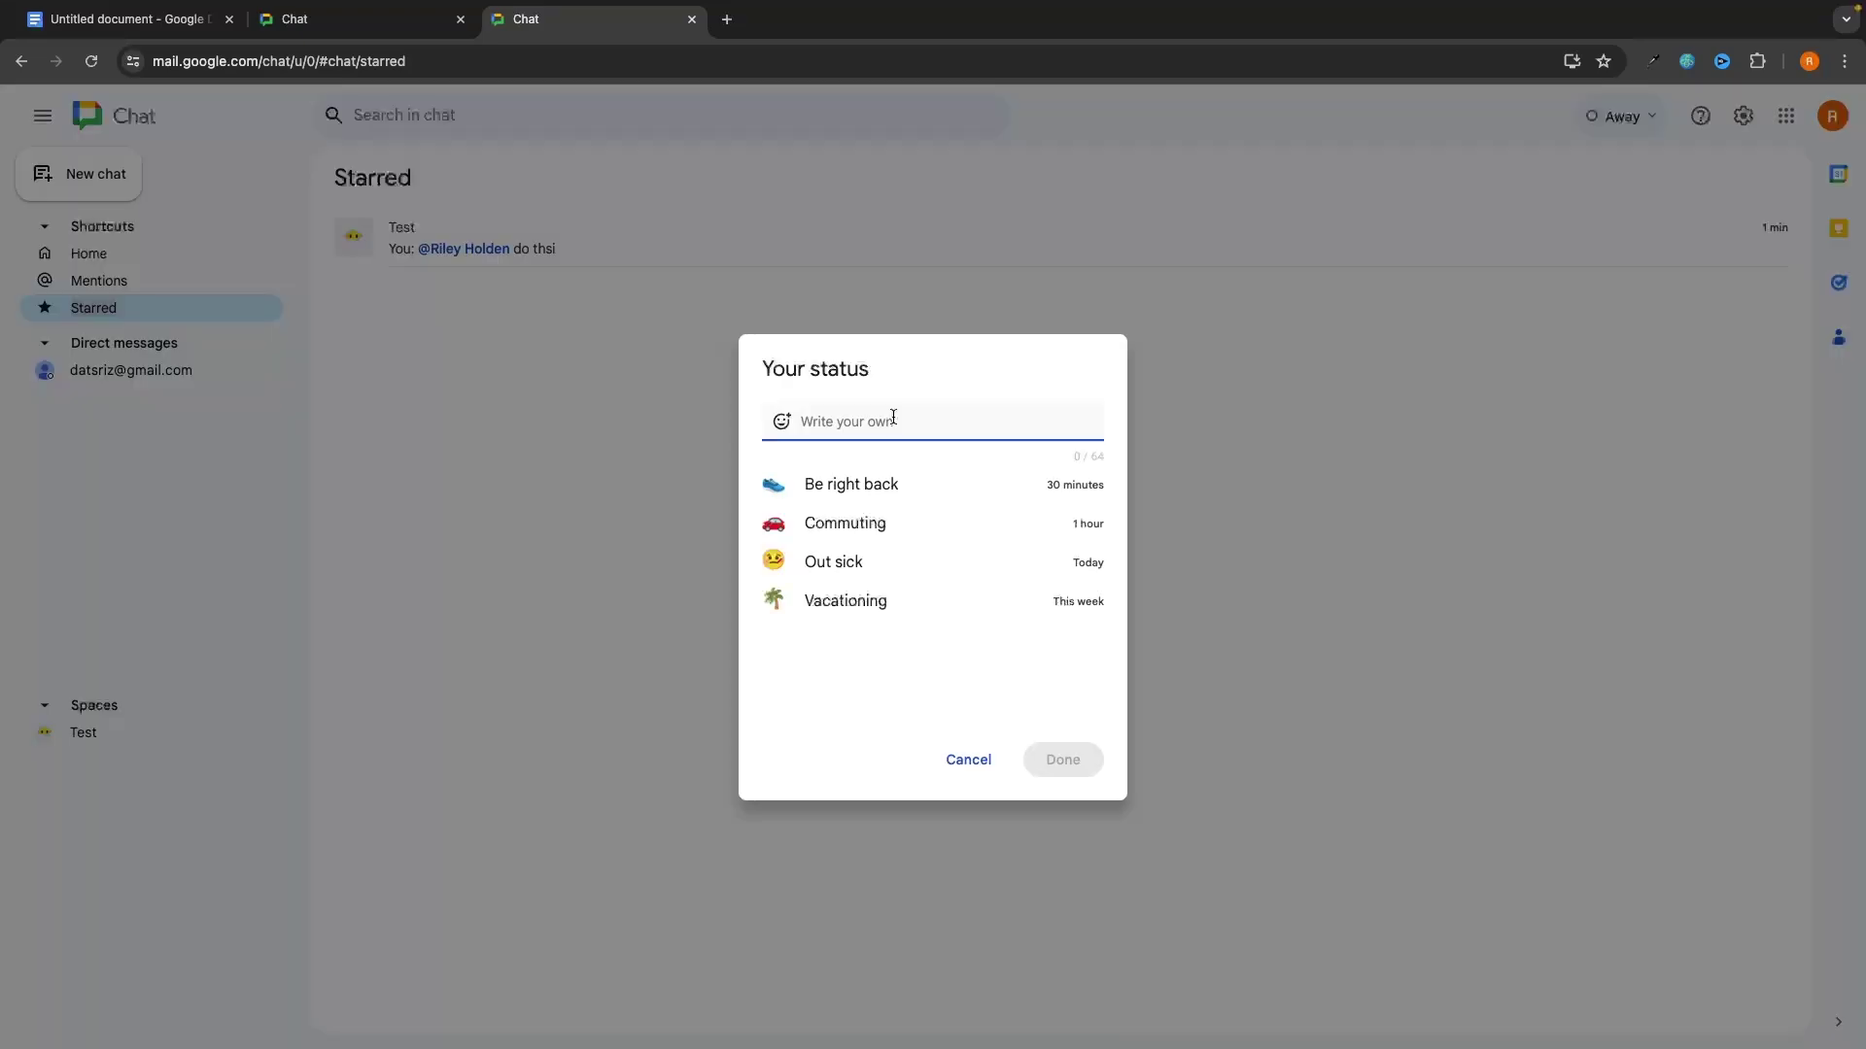
Step: Save the custom status 'Out of office', set to clear after Today
{"action": "type", "text": "Out of"}
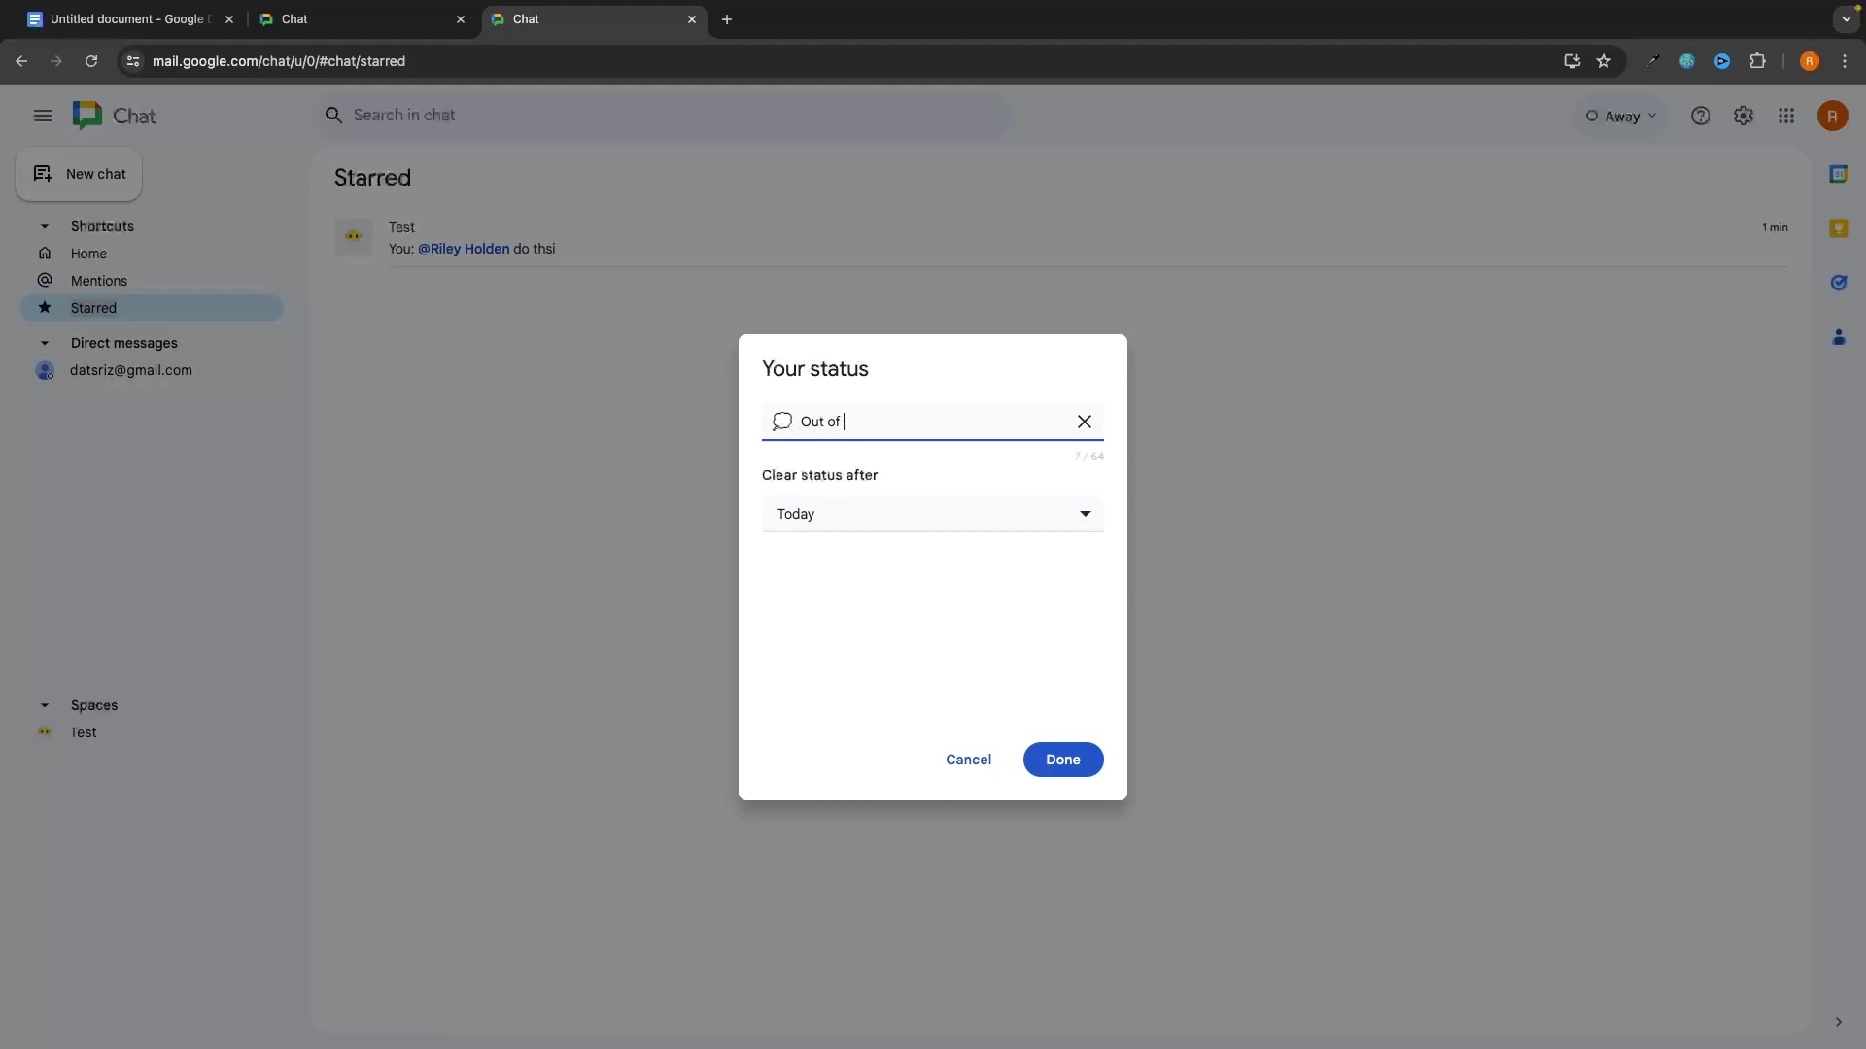
{"action": "type", "text": " office"}
{"action": "left_click", "coordinate": [847, 514]}
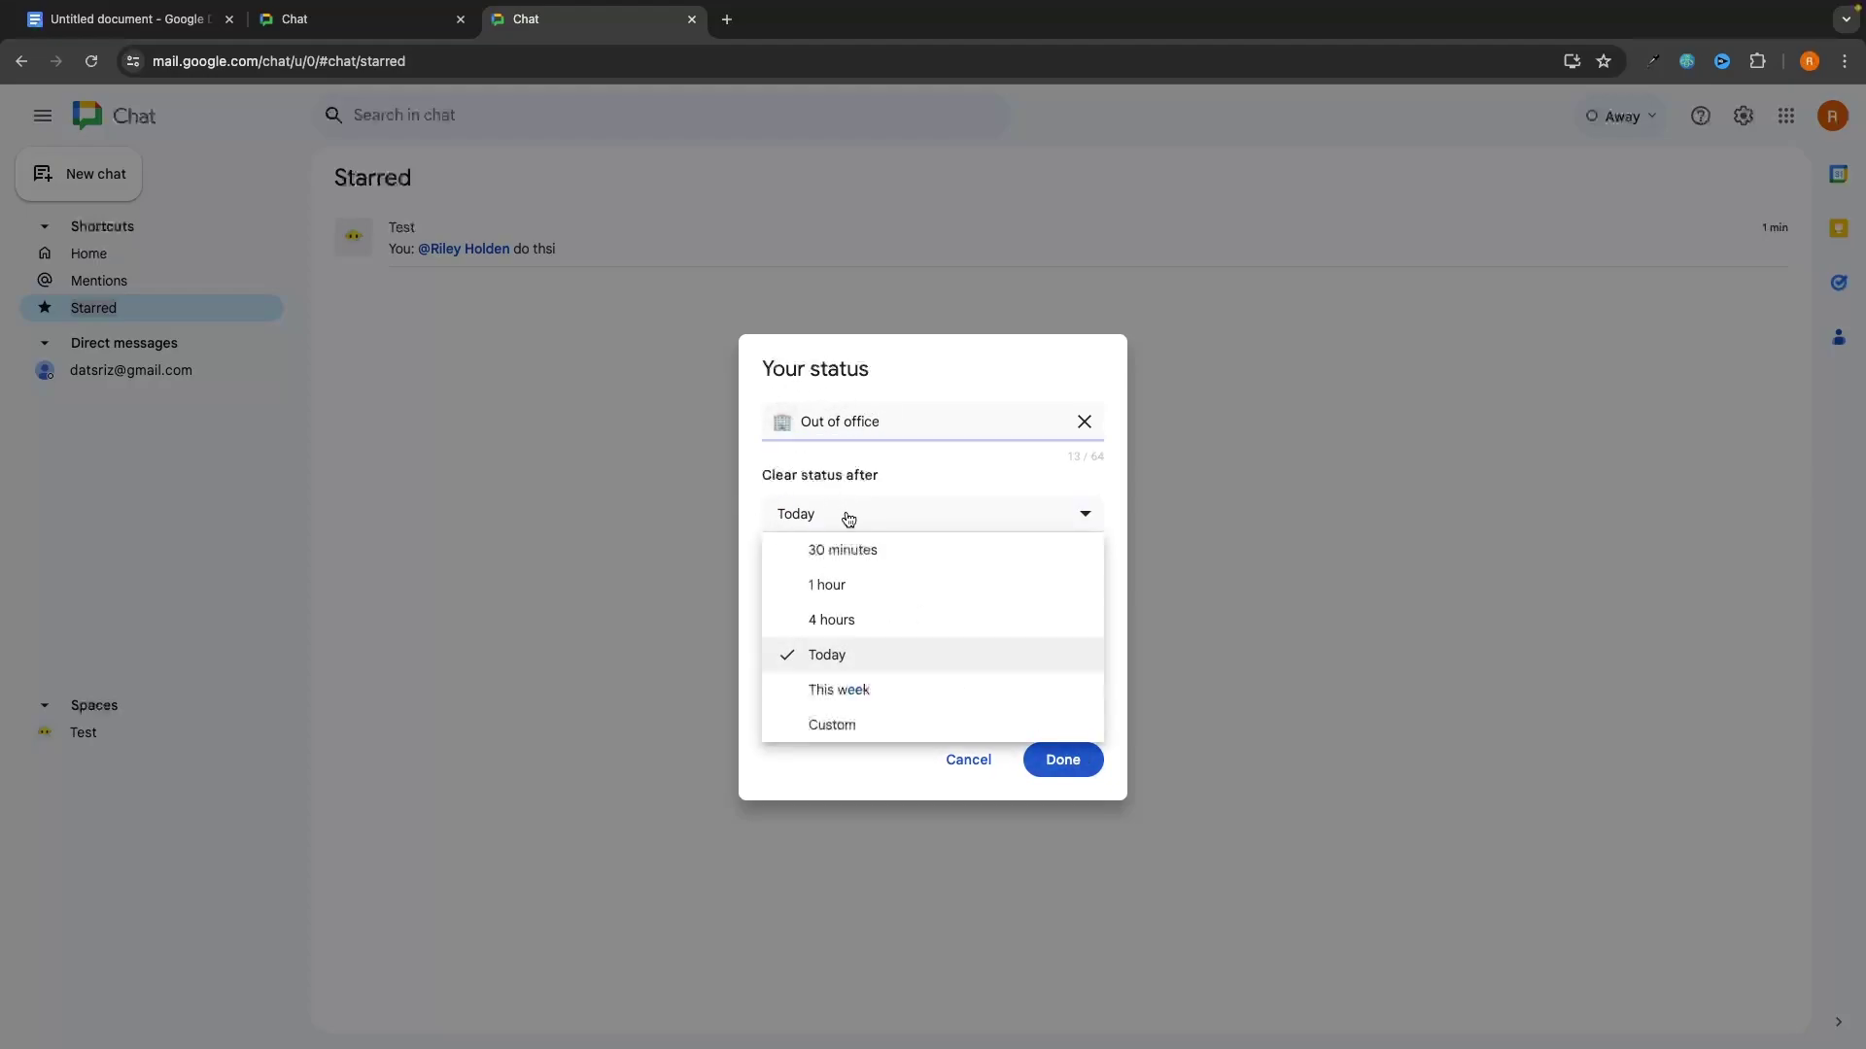
{"action": "left_click", "coordinate": [859, 651]}
{"action": "left_click", "coordinate": [1062, 760]}
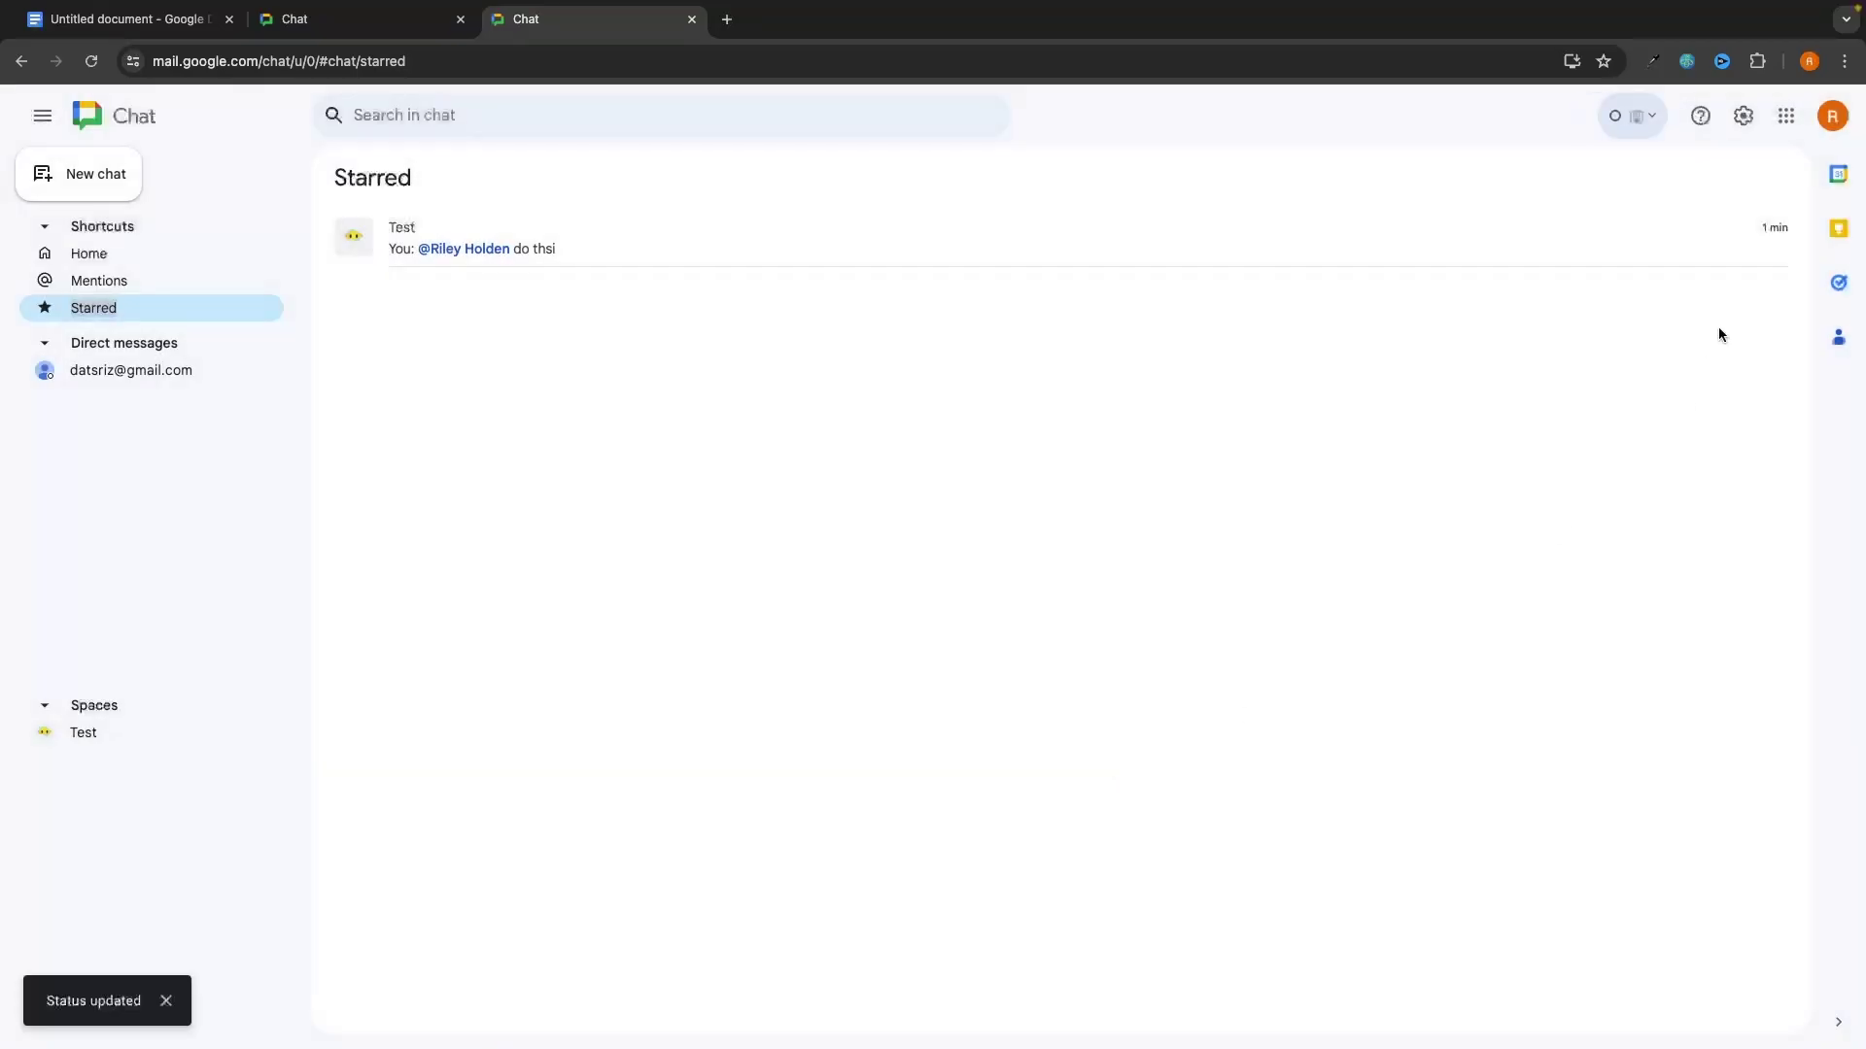